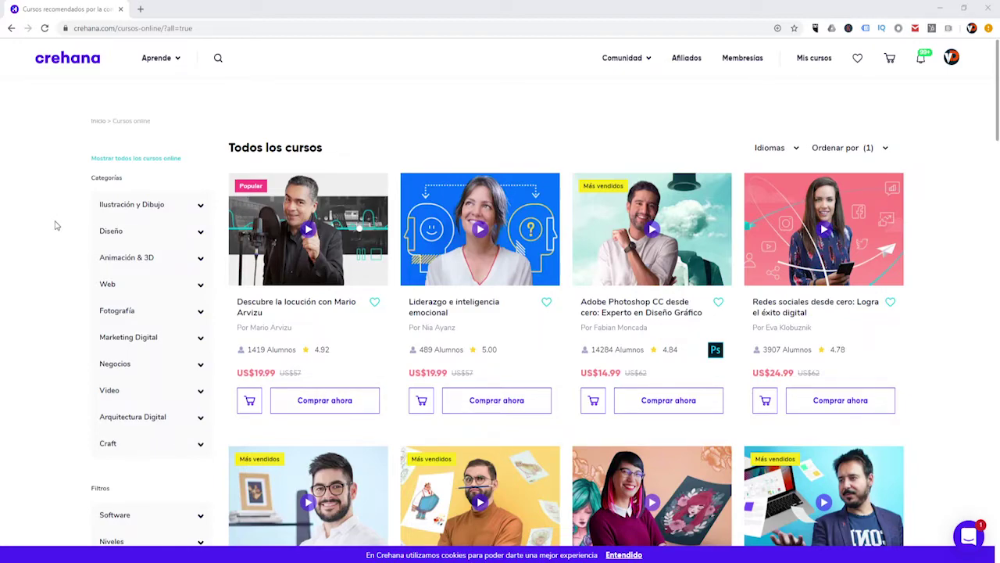
Browse the Crehana home page, then go to the Carreras page under Aprende
{"action": "scroll", "coordinate": [54, 217], "scroll_direction": "down", "scroll_amount": 2}
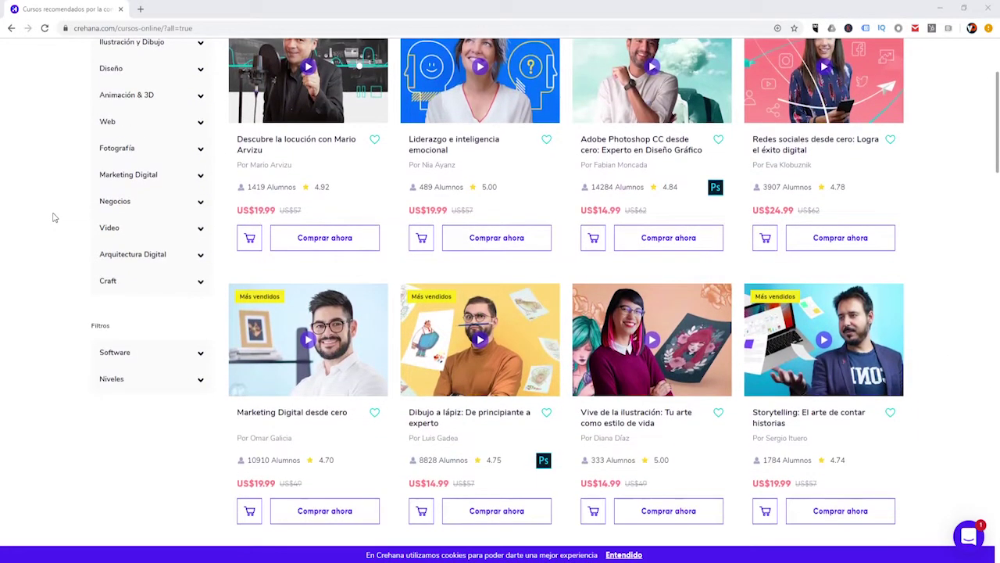
{"action": "scroll", "coordinate": [54, 217], "scroll_direction": "down", "scroll_amount": 1}
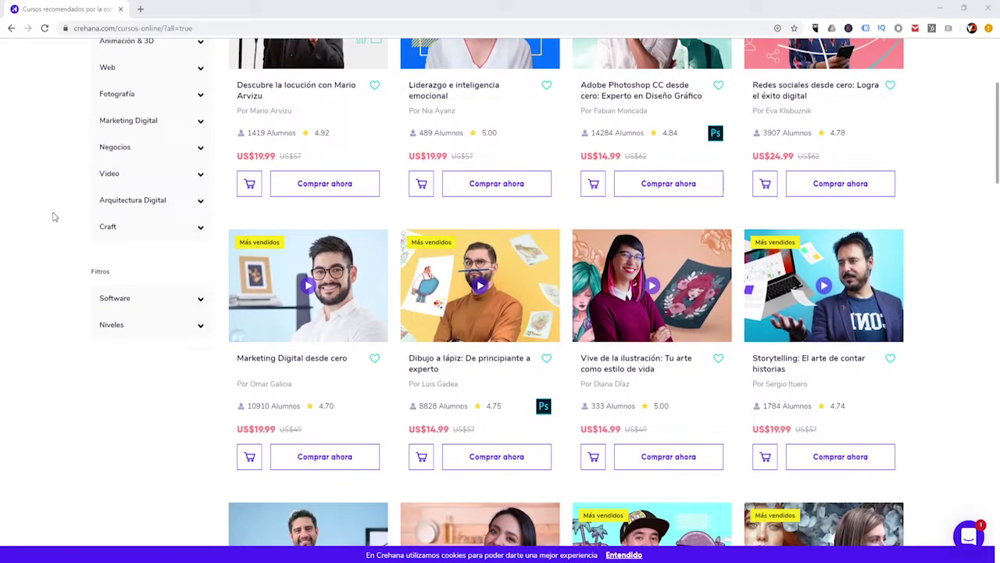
{"action": "scroll", "coordinate": [54, 218], "scroll_direction": "down", "scroll_amount": 1}
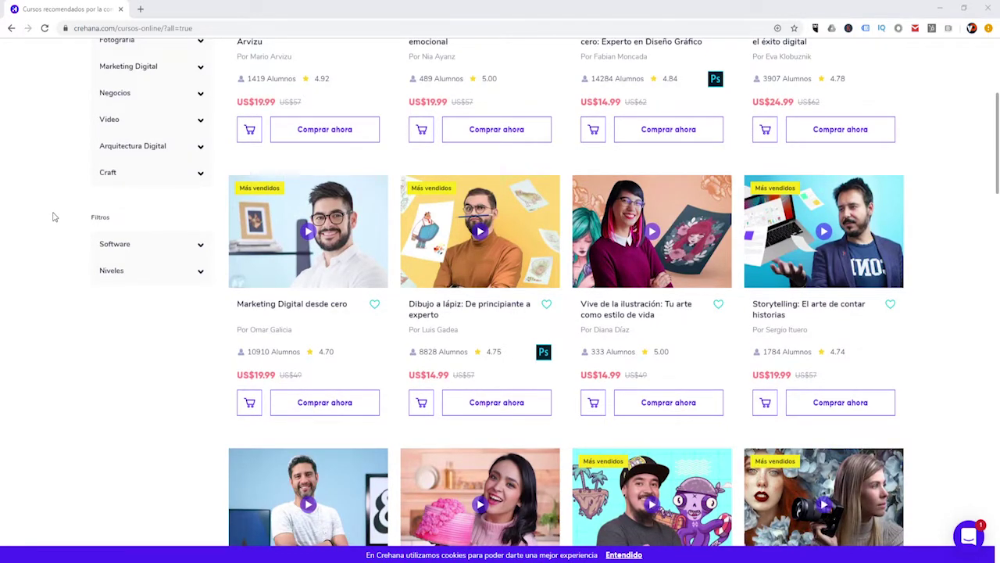
{"action": "scroll", "coordinate": [54, 217], "scroll_direction": "down", "scroll_amount": 1}
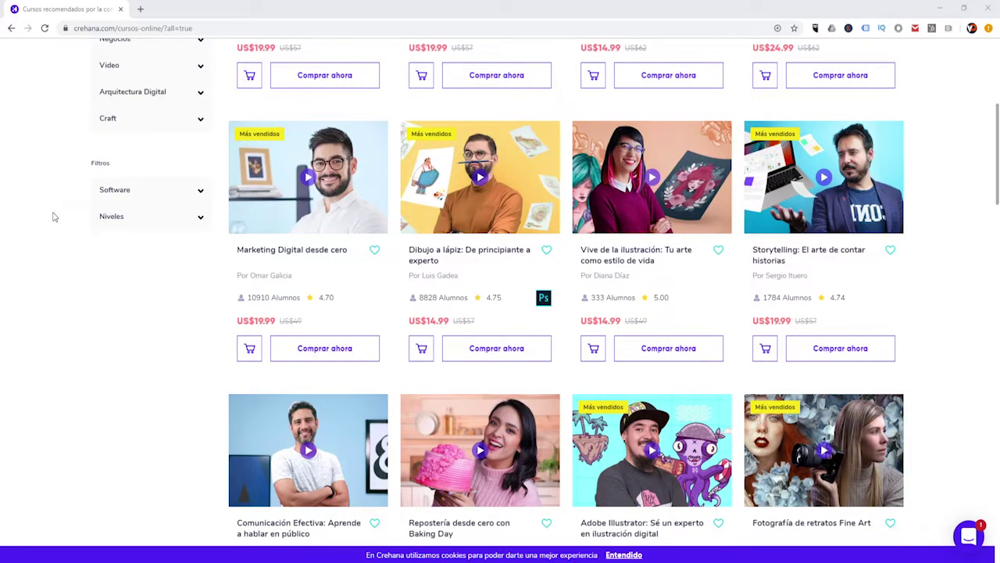
{"action": "scroll", "coordinate": [54, 217], "scroll_direction": "down", "scroll_amount": 1}
{"action": "scroll", "coordinate": [54, 217], "scroll_direction": "down", "scroll_amount": 1}
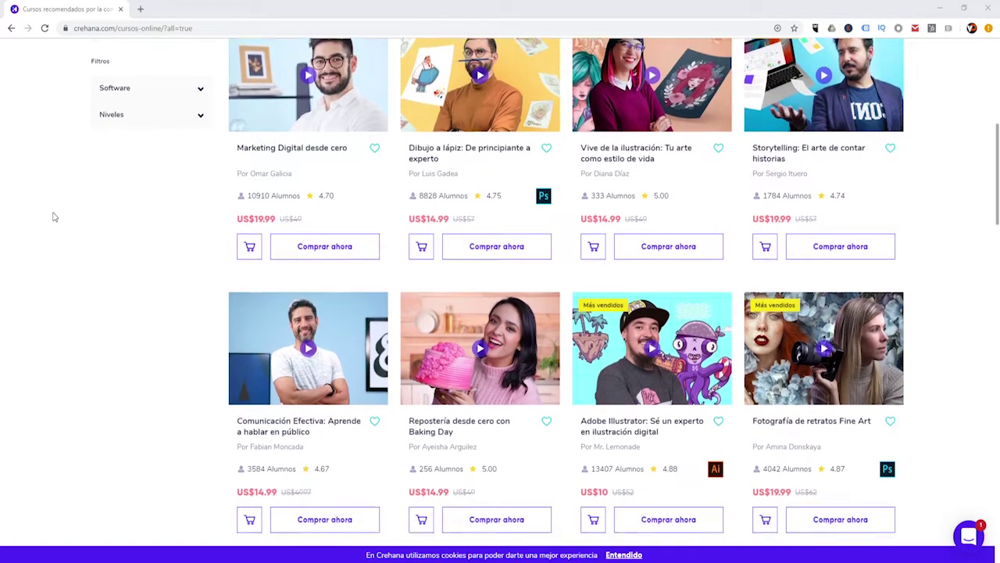
{"action": "scroll", "coordinate": [54, 217], "scroll_direction": "down", "scroll_amount": 1}
{"action": "scroll", "coordinate": [54, 218], "scroll_direction": "down", "scroll_amount": 1}
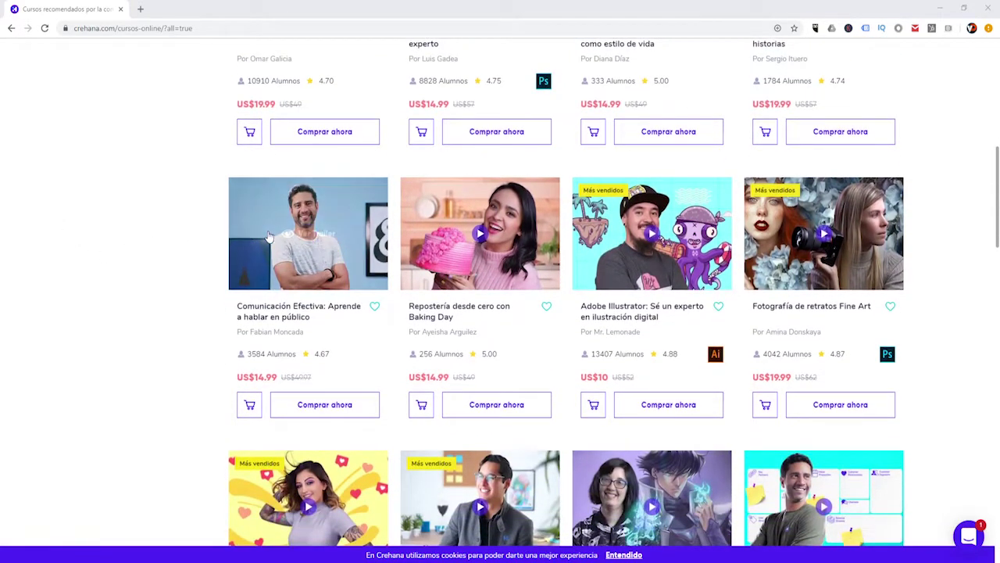
{"action": "scroll", "coordinate": [133, 281], "scroll_direction": "down", "scroll_amount": 1}
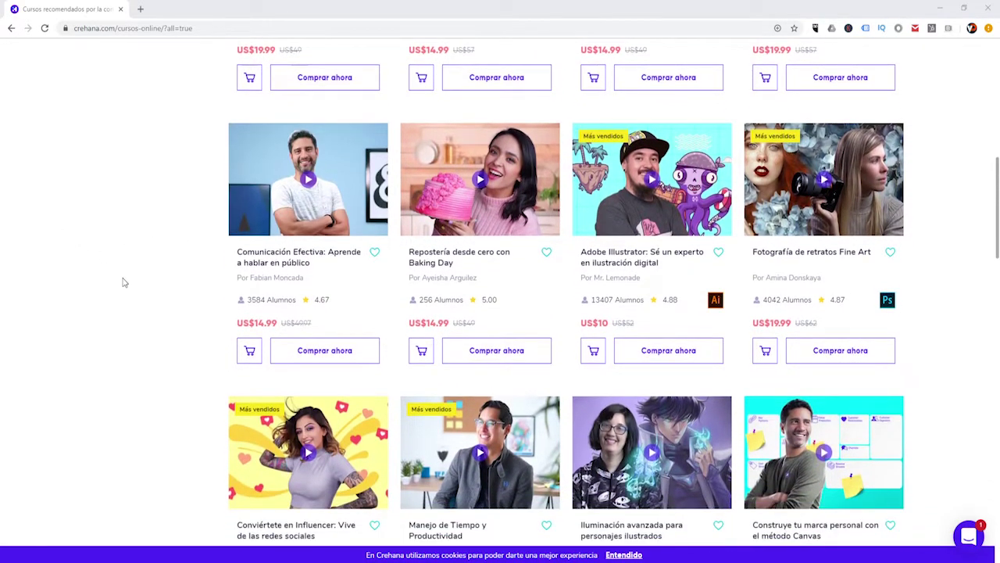
{"action": "scroll", "coordinate": [126, 281], "scroll_direction": "up", "scroll_amount": 2}
{"action": "scroll", "coordinate": [69, 303], "scroll_direction": "up", "scroll_amount": 2}
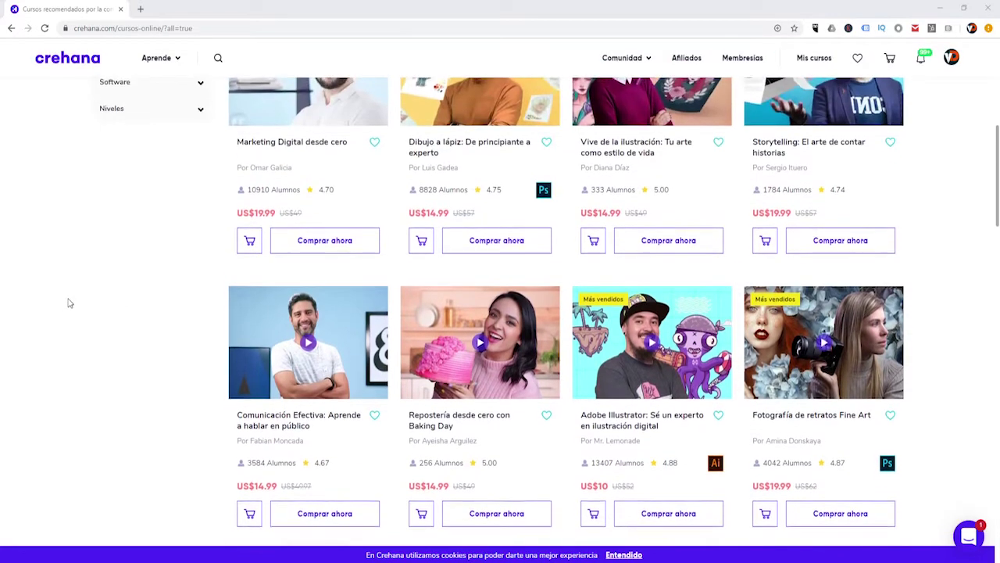
{"action": "scroll", "coordinate": [69, 303], "scroll_direction": "up", "scroll_amount": 2}
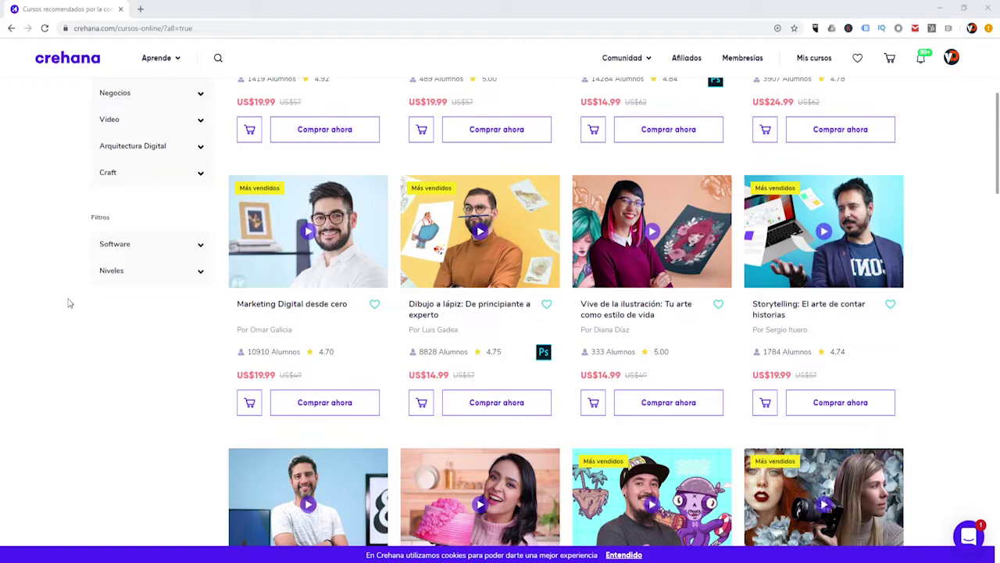
{"action": "scroll", "coordinate": [69, 303], "scroll_direction": "up", "scroll_amount": 1}
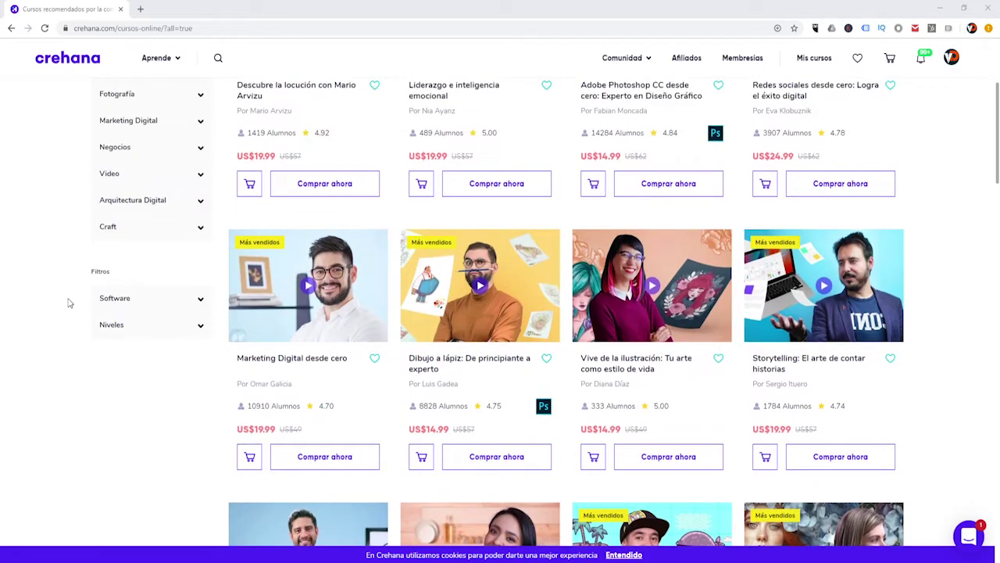
{"action": "scroll", "coordinate": [70, 301], "scroll_direction": "up", "scroll_amount": 3}
{"action": "scroll", "coordinate": [70, 301], "scroll_direction": "up", "scroll_amount": 1}
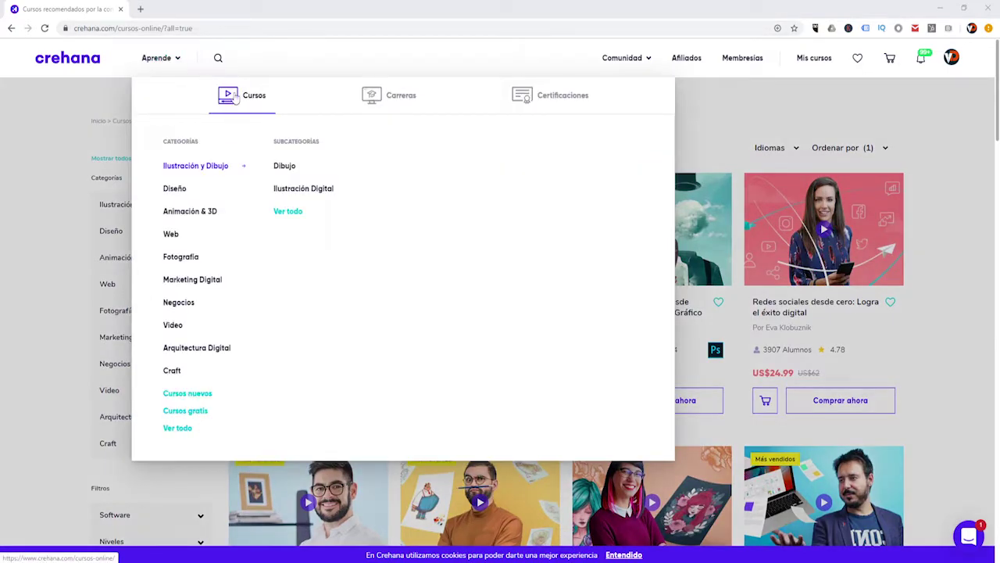
{"action": "left_click", "coordinate": [377, 98]}
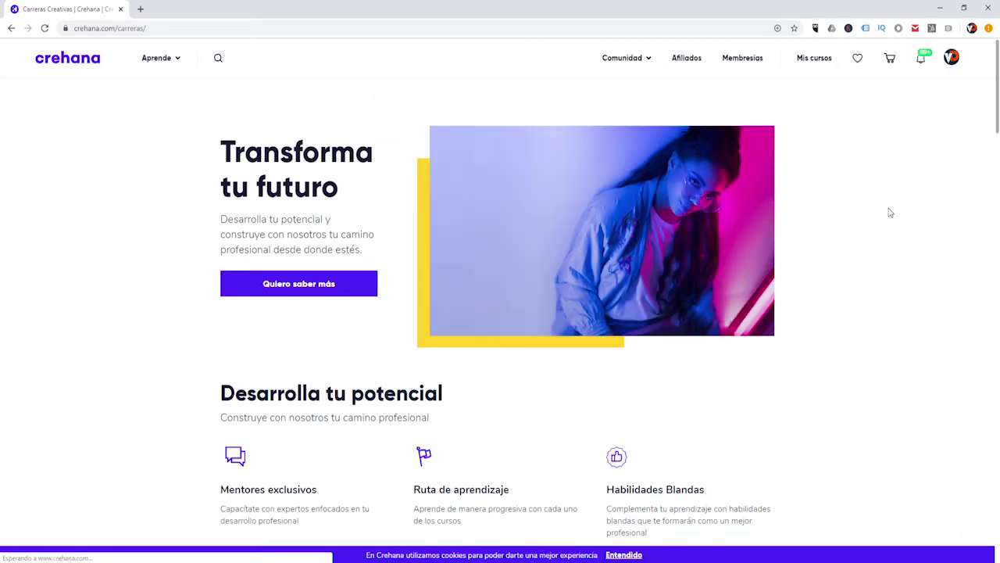
Scroll through the 'Conoce todas nuestras carreras' career cards
{"action": "scroll", "coordinate": [889, 212], "scroll_direction": "down", "scroll_amount": 2}
{"action": "scroll", "coordinate": [889, 213], "scroll_direction": "down", "scroll_amount": 2}
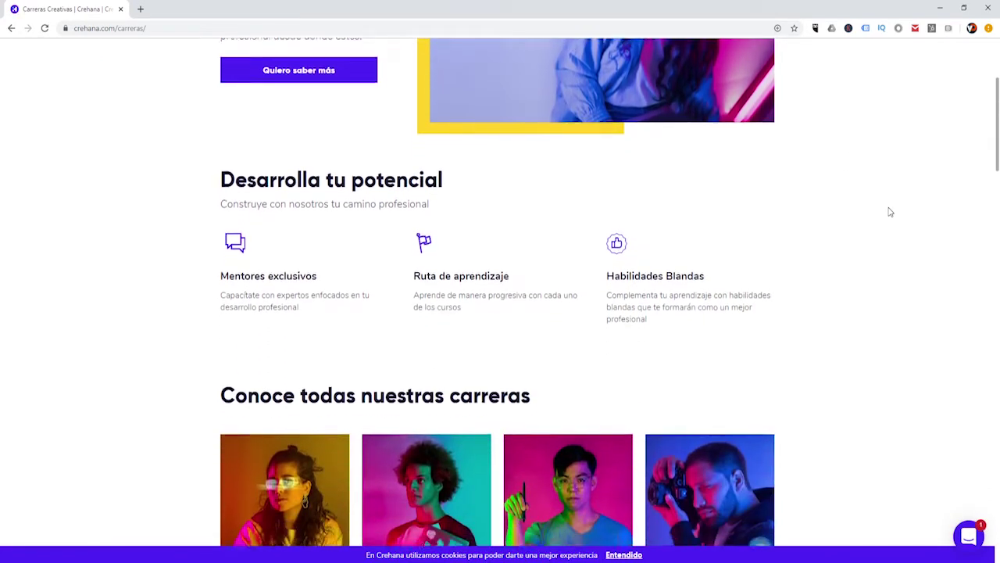
{"action": "scroll", "coordinate": [889, 212], "scroll_direction": "down", "scroll_amount": 1}
{"action": "scroll", "coordinate": [889, 212], "scroll_direction": "down", "scroll_amount": 2}
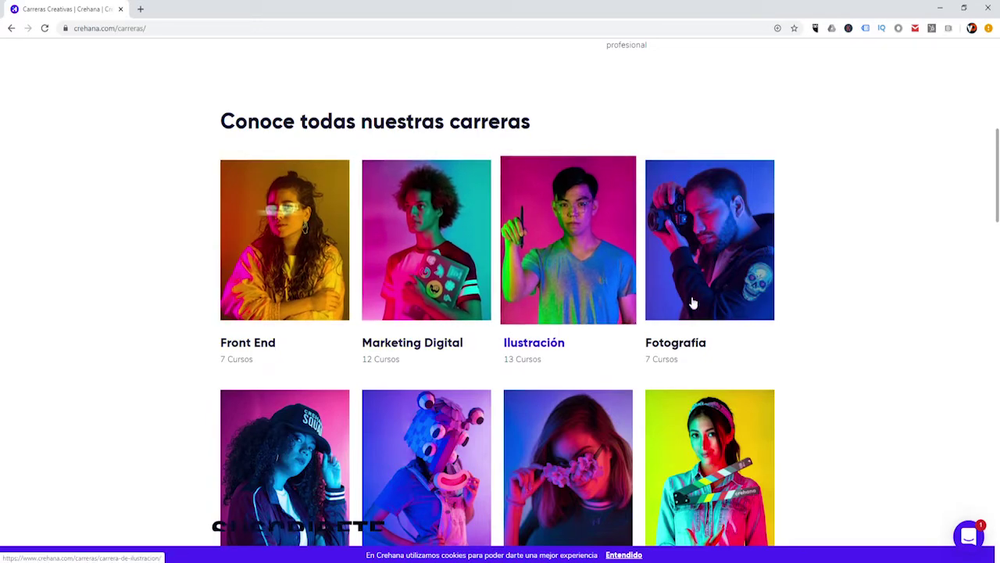
{"action": "scroll", "coordinate": [843, 251], "scroll_direction": "down", "scroll_amount": 3}
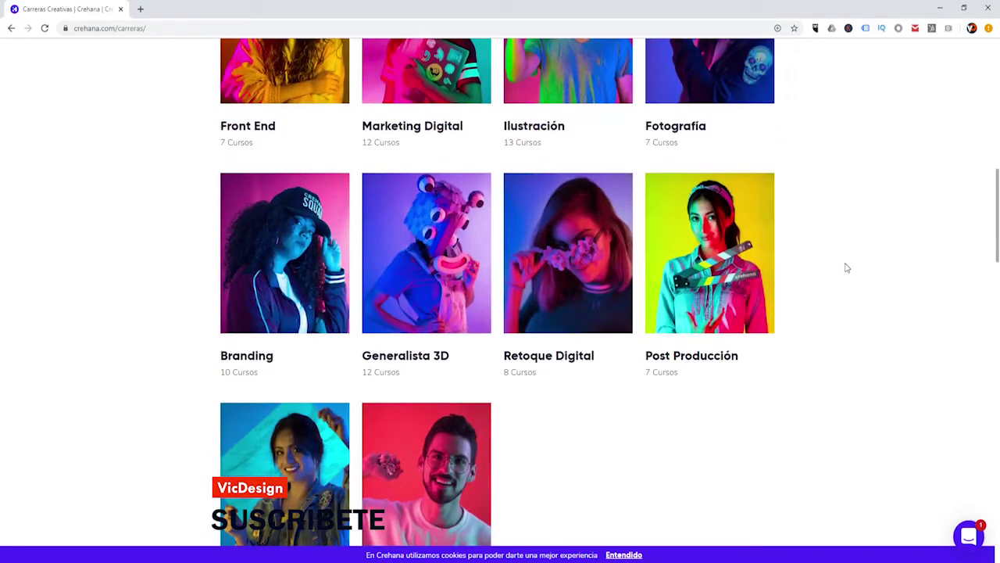
{"action": "scroll", "coordinate": [847, 268], "scroll_direction": "up", "scroll_amount": 1}
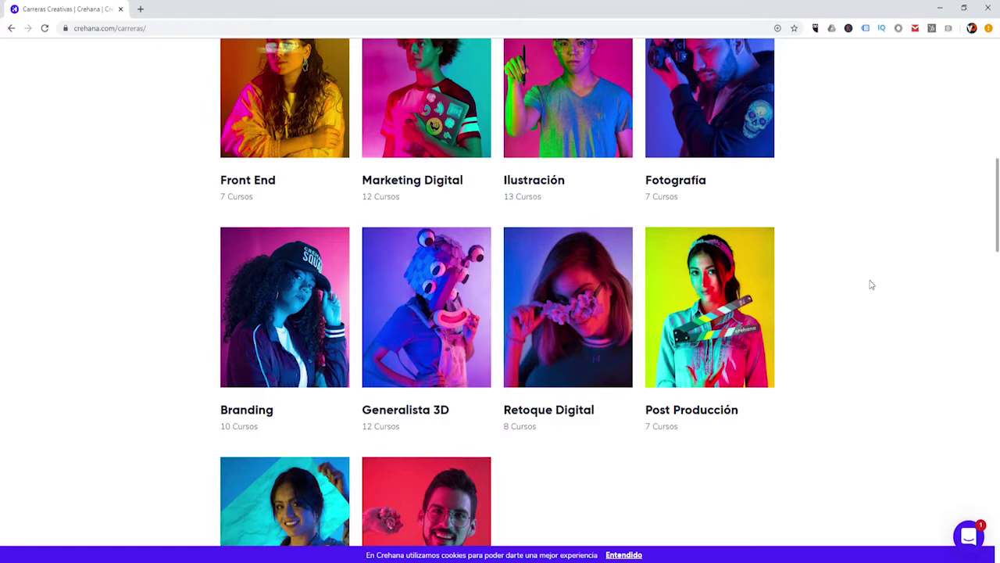
{"action": "scroll", "coordinate": [852, 297], "scroll_direction": "down", "scroll_amount": 2}
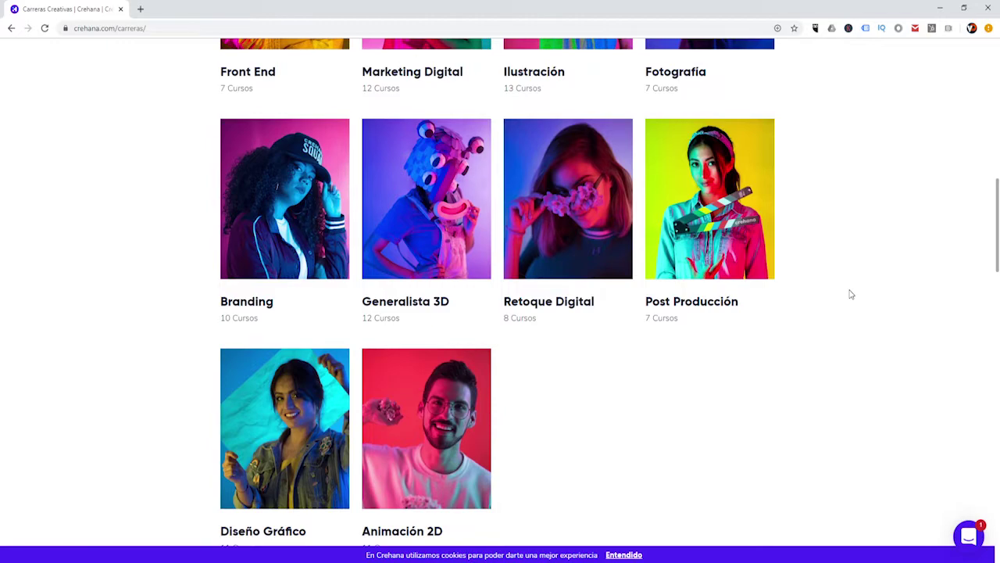
{"action": "scroll", "coordinate": [852, 294], "scroll_direction": "down", "scroll_amount": 2}
{"action": "scroll", "coordinate": [852, 293], "scroll_direction": "down", "scroll_amount": 1}
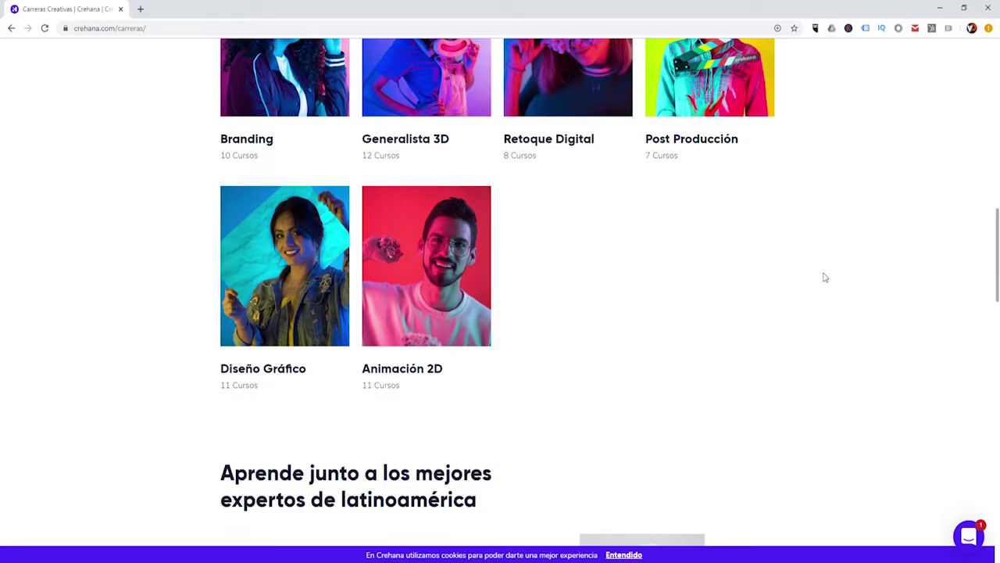
{"action": "scroll", "coordinate": [822, 311], "scroll_direction": "up", "scroll_amount": 4}
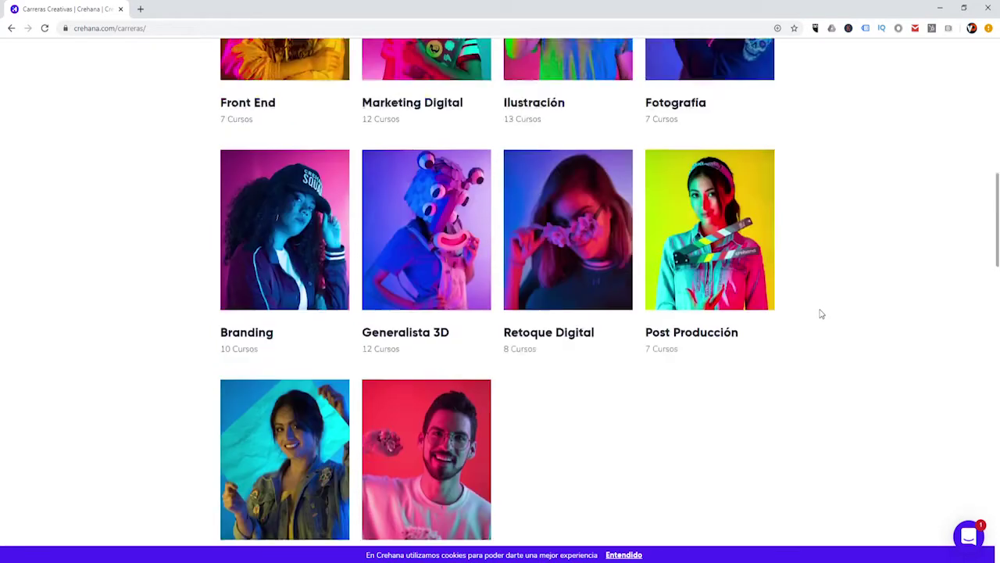
{"action": "scroll", "coordinate": [891, 320], "scroll_direction": "up", "scroll_amount": 2}
{"action": "scroll", "coordinate": [891, 321], "scroll_direction": "up", "scroll_amount": 2}
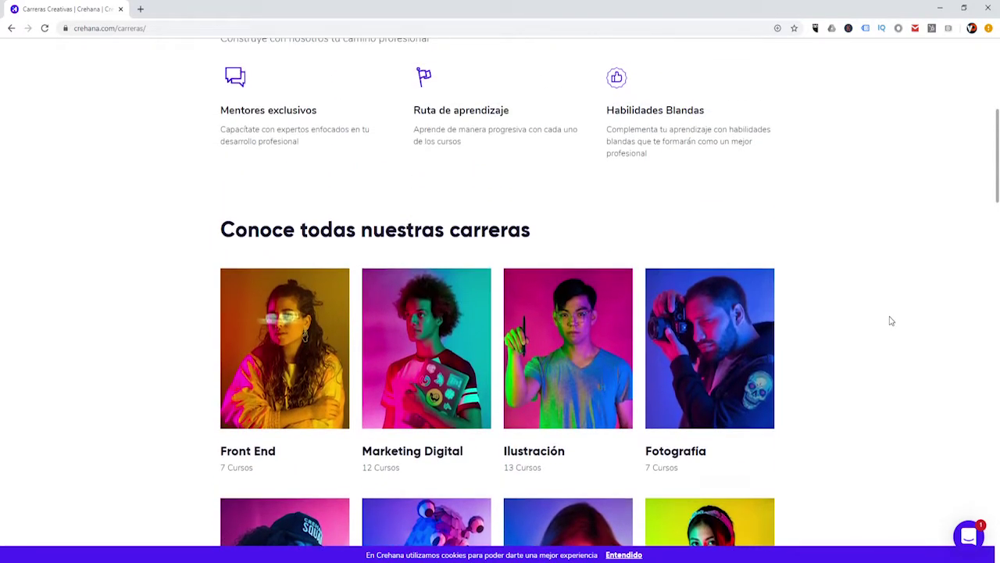
{"action": "scroll", "coordinate": [891, 320], "scroll_direction": "down", "scroll_amount": 1}
{"action": "scroll", "coordinate": [891, 320], "scroll_direction": "up", "scroll_amount": 2}
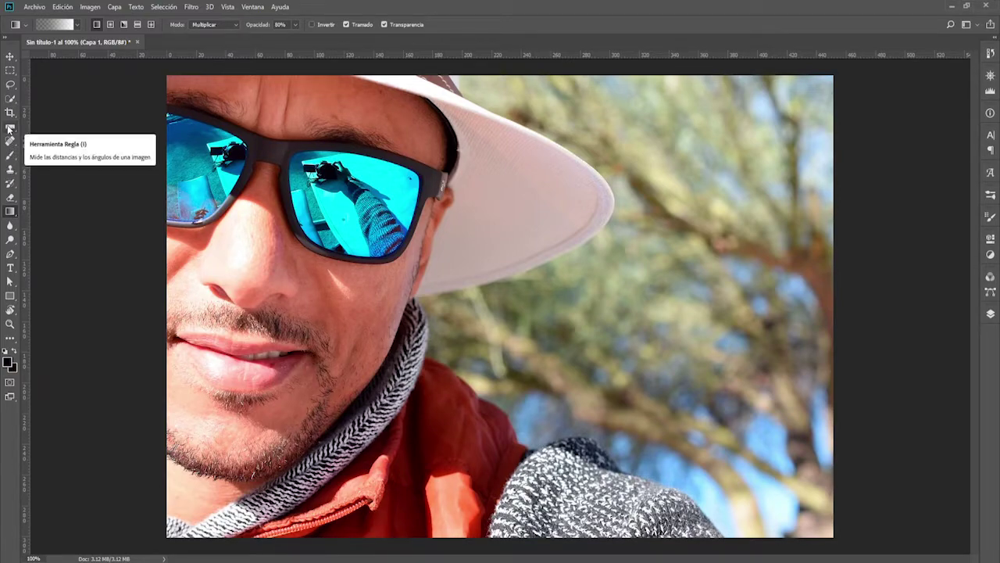
Switch to the Eyedropper tool and sample the right lens's bright cyan as foreground
{"action": "right_click", "coordinate": [9, 129]}
{"action": "left_click", "coordinate": [53, 127]}
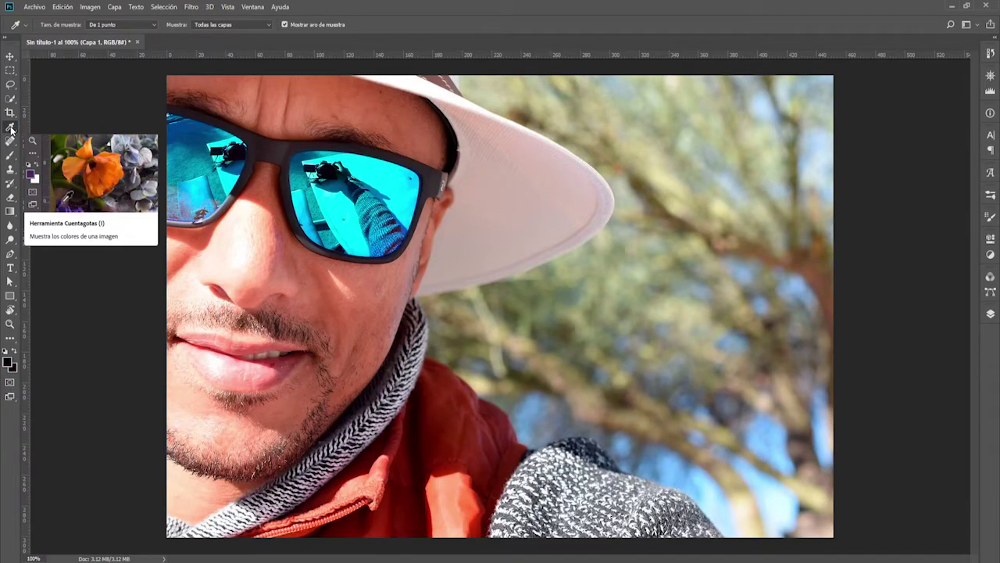
{"action": "left_click", "coordinate": [11, 130]}
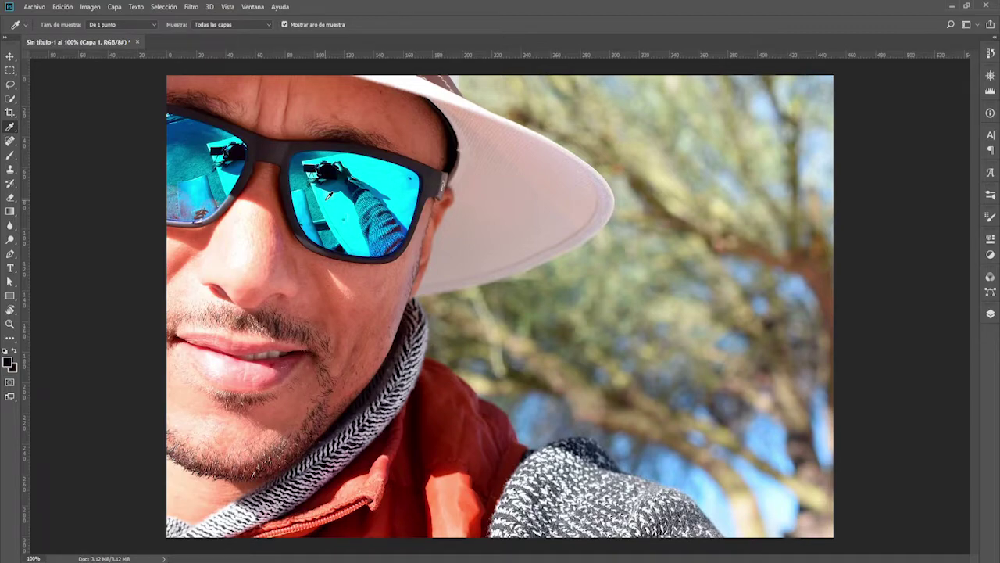
{"action": "left_click", "coordinate": [336, 202]}
Drag the Eyedropper across the right lens to settle on a darker blue
{"action": "left_click", "coordinate": [338, 200]}
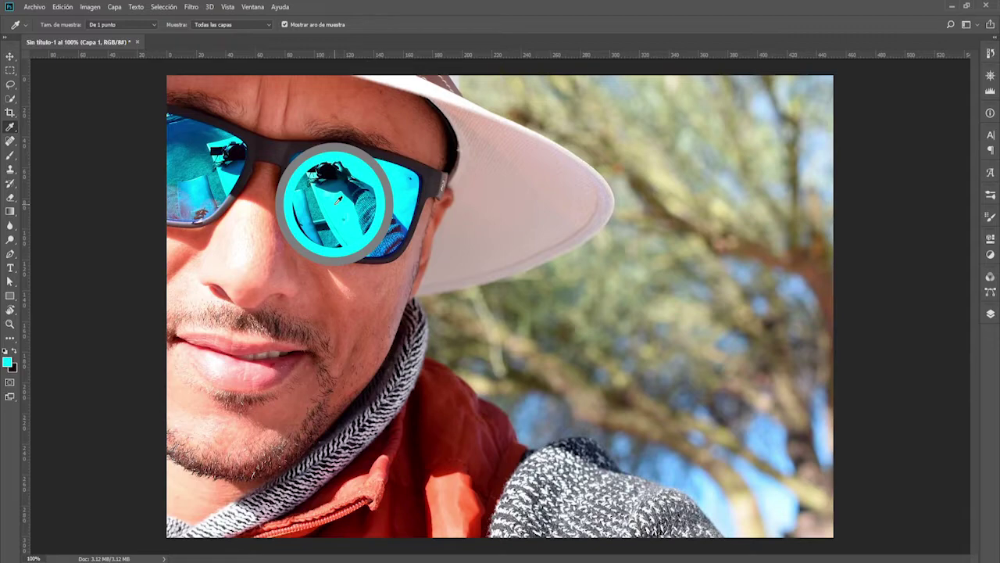
{"action": "left_click_drag", "start_coordinate": [338, 201], "coordinate": [345, 215]}
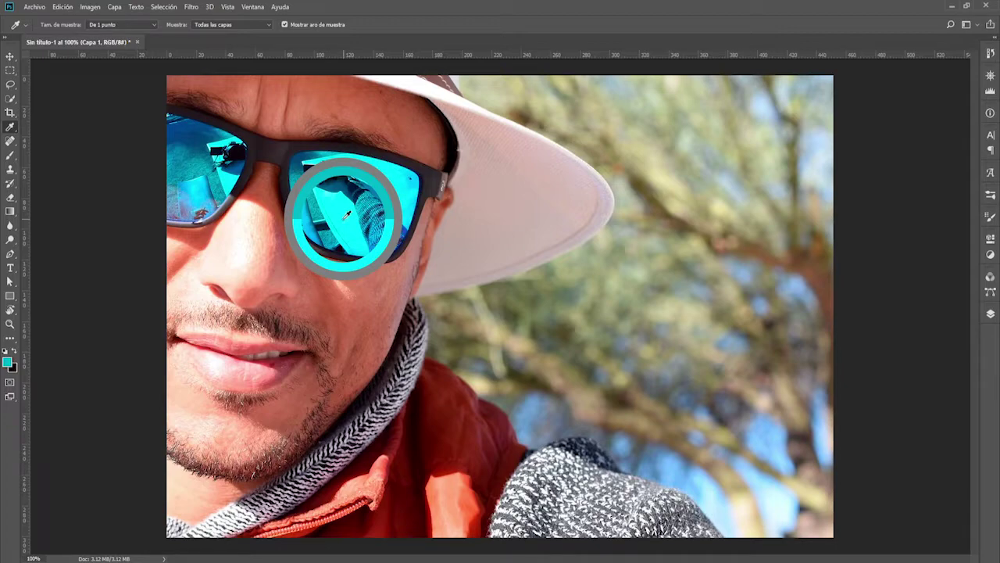
{"action": "mouse_move", "coordinate": [347, 215]}
{"action": "left_mouse_down"}
{"action": "mouse_move", "coordinate": [377, 205]}
{"action": "mouse_move", "coordinate": [400, 248]}
{"action": "mouse_move", "coordinate": [368, 279]}
{"action": "mouse_move", "coordinate": [375, 250]}
{"action": "mouse_move", "coordinate": [348, 193]}
{"action": "left_mouse_up"}
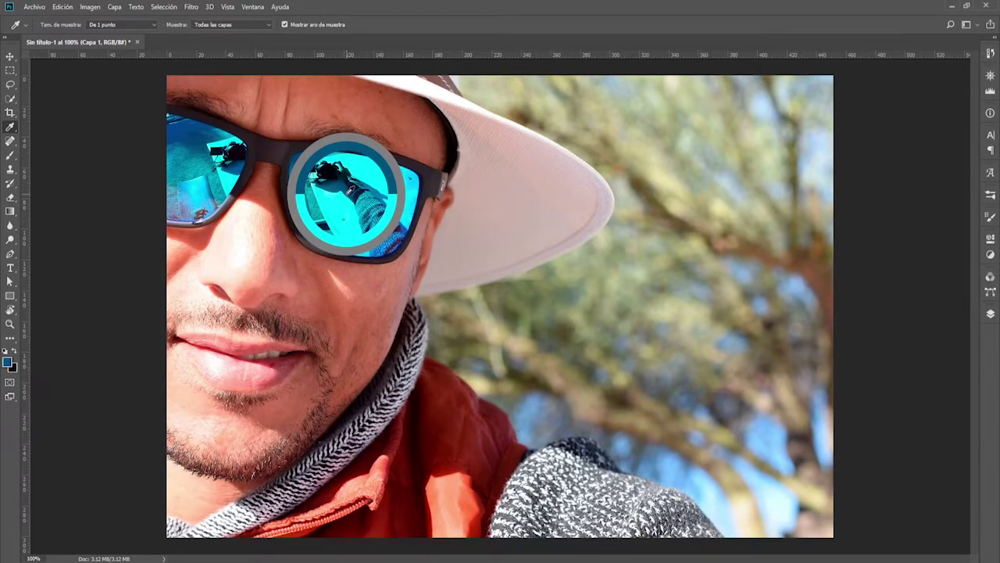
{"action": "left_click_drag", "start_coordinate": [347, 192], "coordinate": [347, 192]}
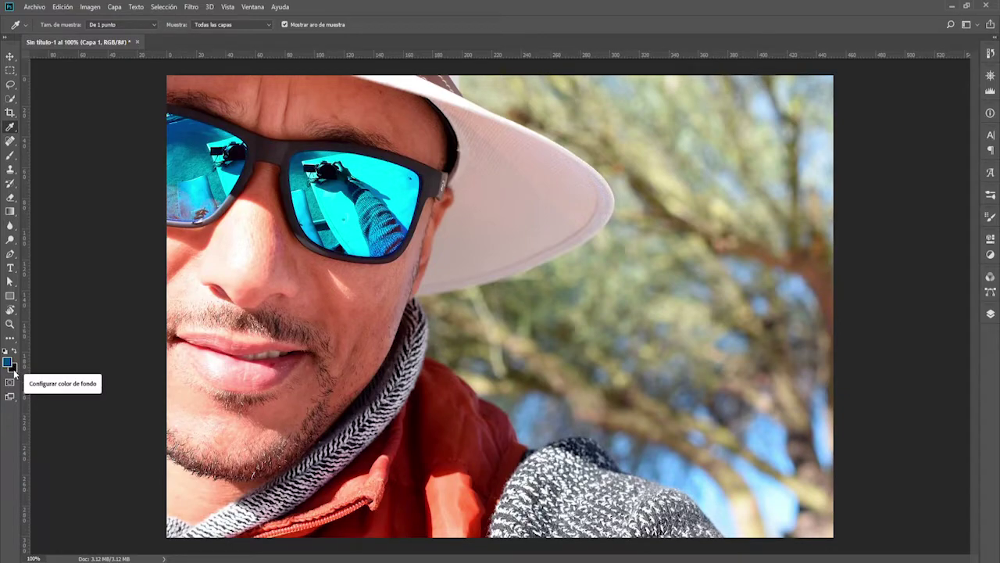
Swap the lens blue into the background, then sample a new foreground from the jacket area
{"action": "left_click", "coordinate": [14, 374]}
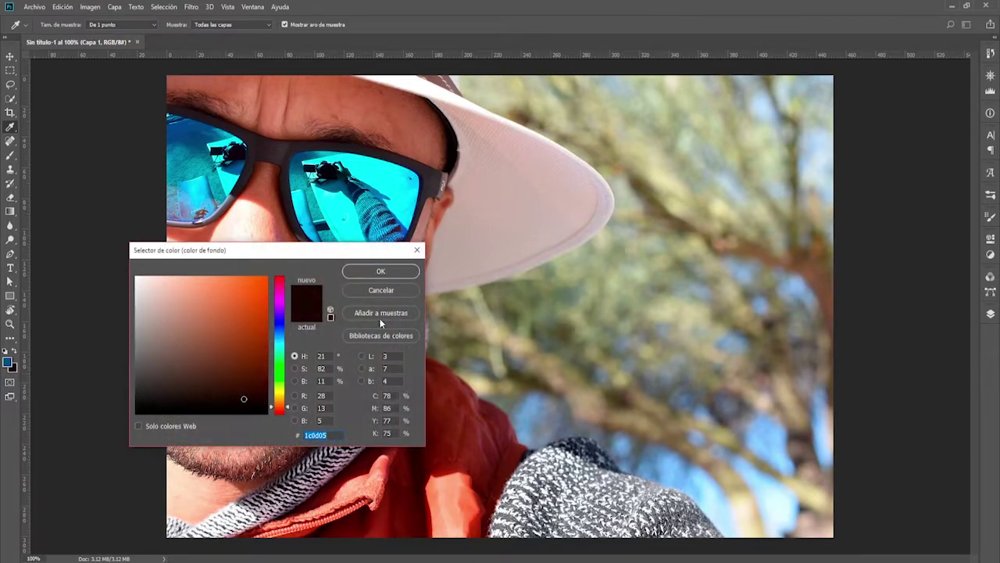
{"action": "left_click", "coordinate": [375, 291]}
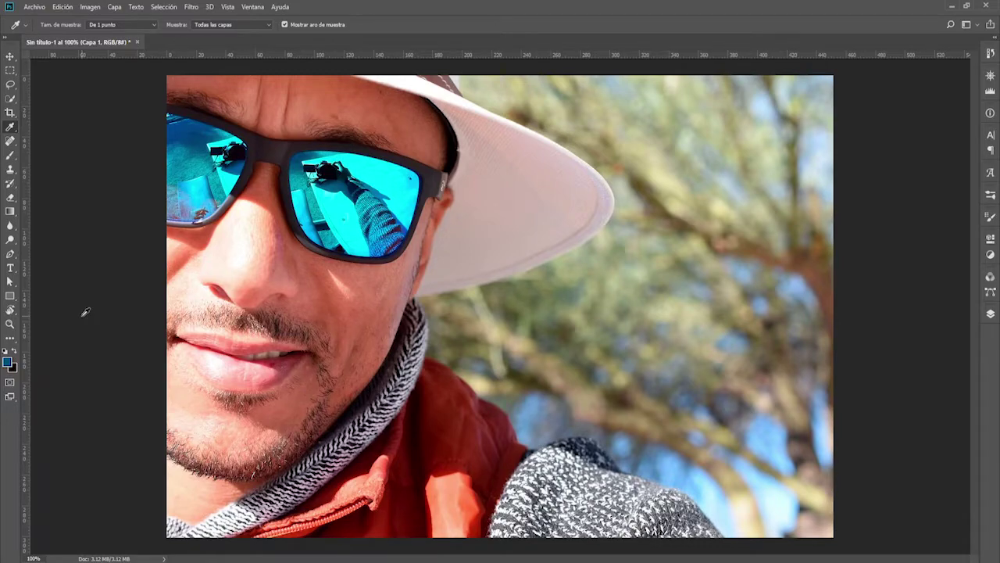
{"action": "key", "text": "x"}
{"action": "left_click", "coordinate": [456, 479]}
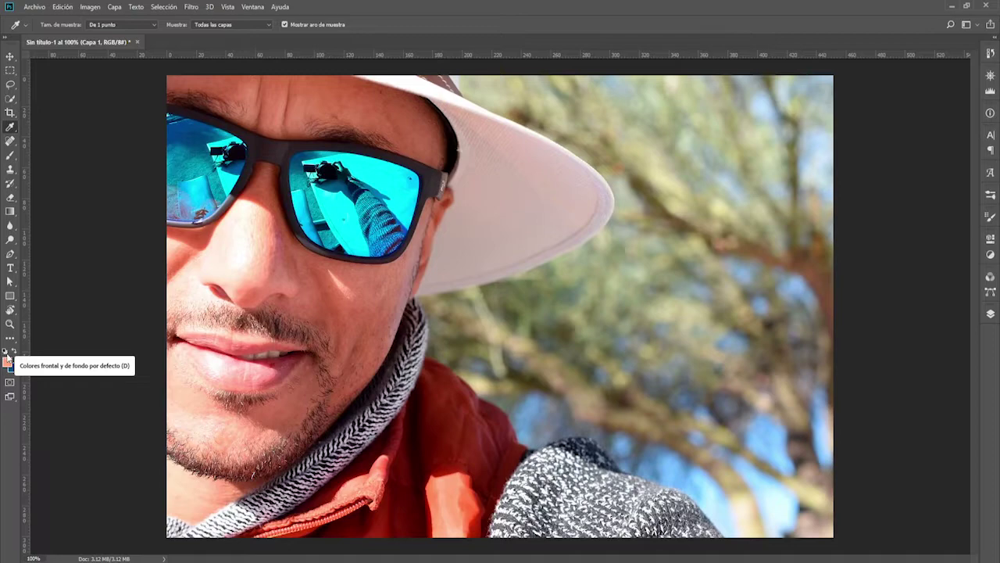
Reset default colours, then sample the tree branch brown as background and a near-black scarf tone as foreground
{"action": "left_click", "coordinate": [5, 353]}
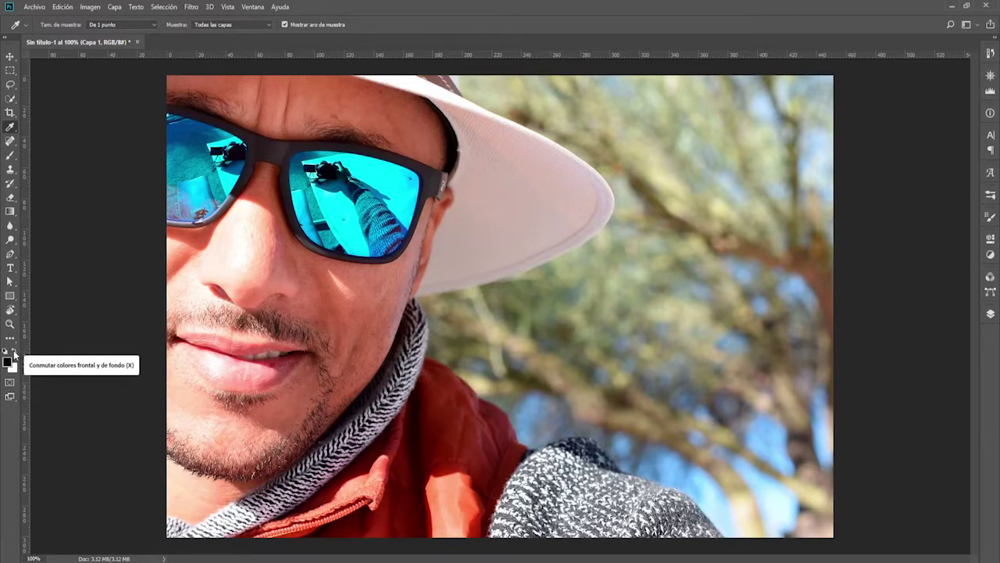
{"action": "left_click", "coordinate": [14, 353]}
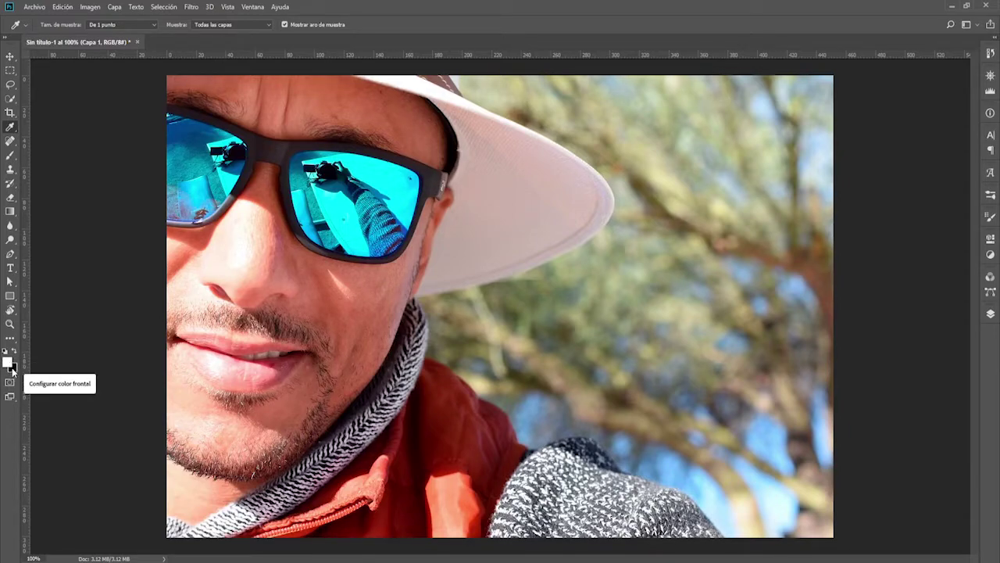
{"action": "left_click", "coordinate": [15, 352]}
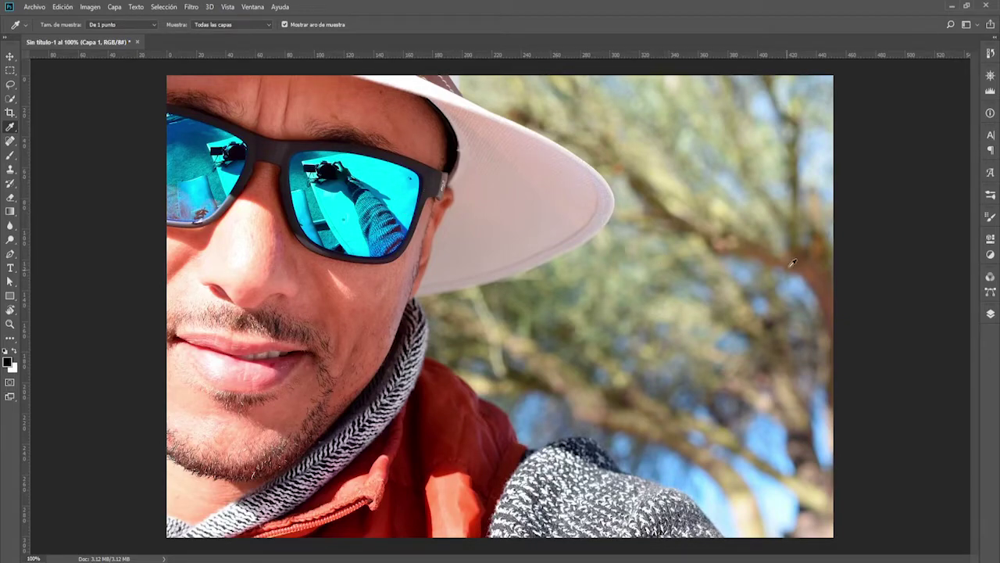
{"action": "left_click", "coordinate": [805, 258]}
{"action": "key", "text": "x"}
{"action": "left_click", "coordinate": [395, 380]}
Open the foreground Color Picker showing 18141c and move it aside
{"action": "left_click", "coordinate": [7, 364]}
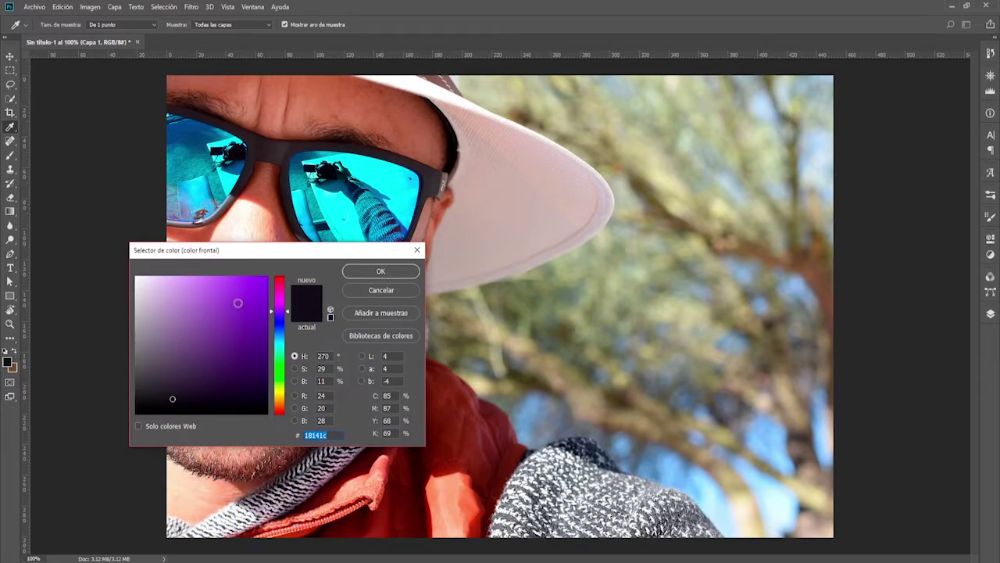
{"action": "left_click_drag", "start_coordinate": [266, 256], "coordinate": [486, 156]}
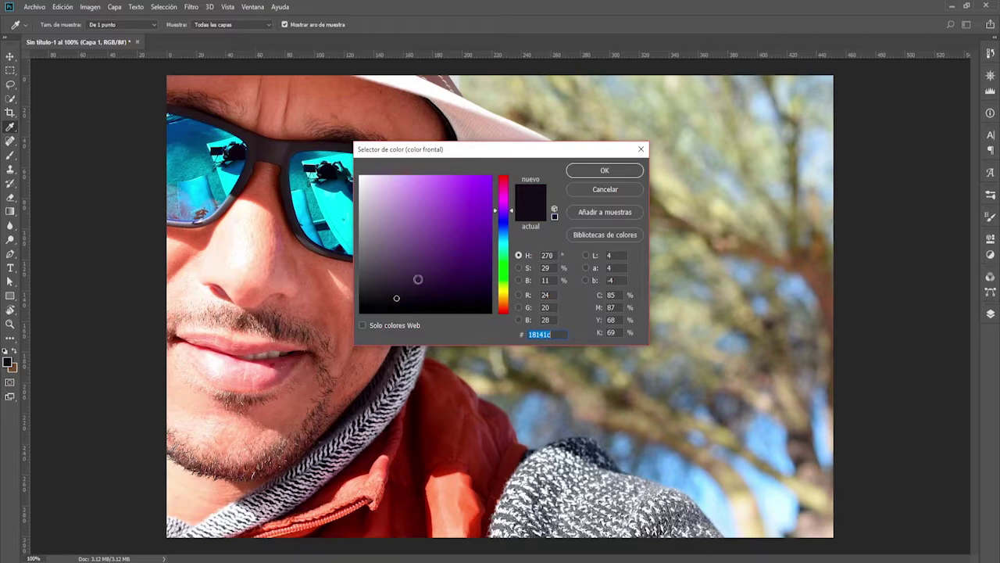
Set the foreground to bright blue 0e8def (RGB 14, 141, 239) in the Color Picker
{"action": "left_click_drag", "start_coordinate": [494, 149], "coordinate": [607, 152]}
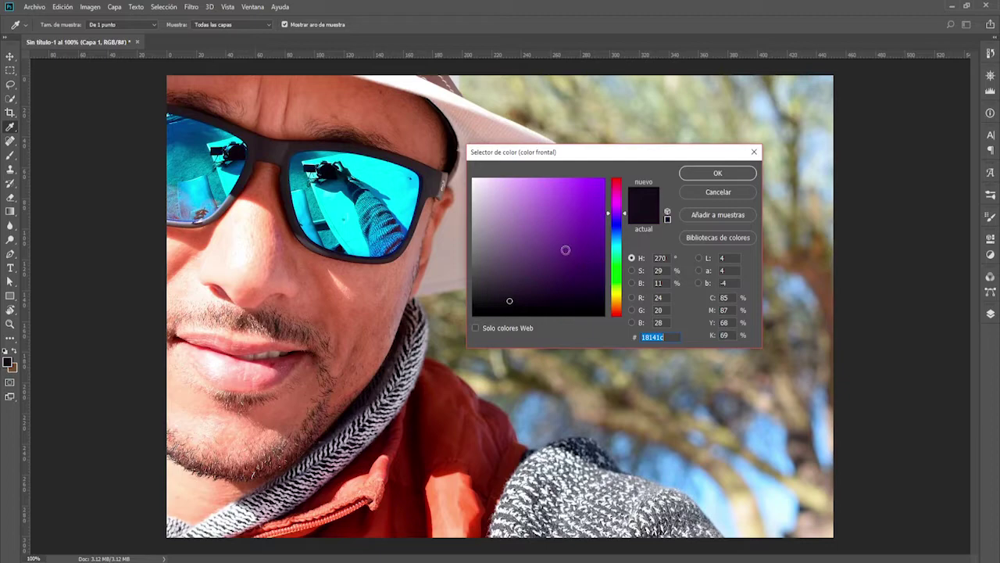
{"action": "mouse_move", "coordinate": [521, 296]}
{"action": "left_mouse_down"}
{"action": "mouse_move", "coordinate": [591, 190]}
{"action": "mouse_move", "coordinate": [589, 216]}
{"action": "mouse_move", "coordinate": [579, 202]}
{"action": "mouse_move", "coordinate": [608, 181]}
{"action": "left_mouse_up"}
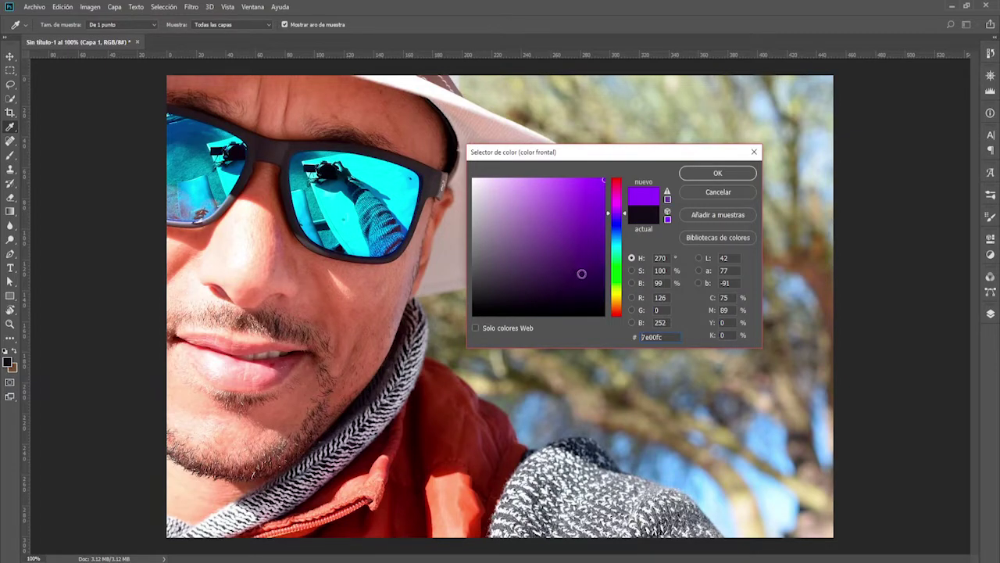
{"action": "mouse_move", "coordinate": [589, 264]}
{"action": "left_mouse_down"}
{"action": "mouse_move", "coordinate": [585, 288]}
{"action": "mouse_move", "coordinate": [581, 221]}
{"action": "mouse_move", "coordinate": [550, 252]}
{"action": "mouse_move", "coordinate": [597, 186]}
{"action": "left_mouse_up"}
{"action": "mouse_move", "coordinate": [609, 218]}
{"action": "left_mouse_down"}
{"action": "mouse_move", "coordinate": [618, 243]}
{"action": "mouse_move", "coordinate": [617, 191]}
{"action": "mouse_move", "coordinate": [618, 307]}
{"action": "mouse_move", "coordinate": [618, 197]}
{"action": "mouse_move", "coordinate": [618, 293]}
{"action": "mouse_move", "coordinate": [622, 240]}
{"action": "left_mouse_up"}
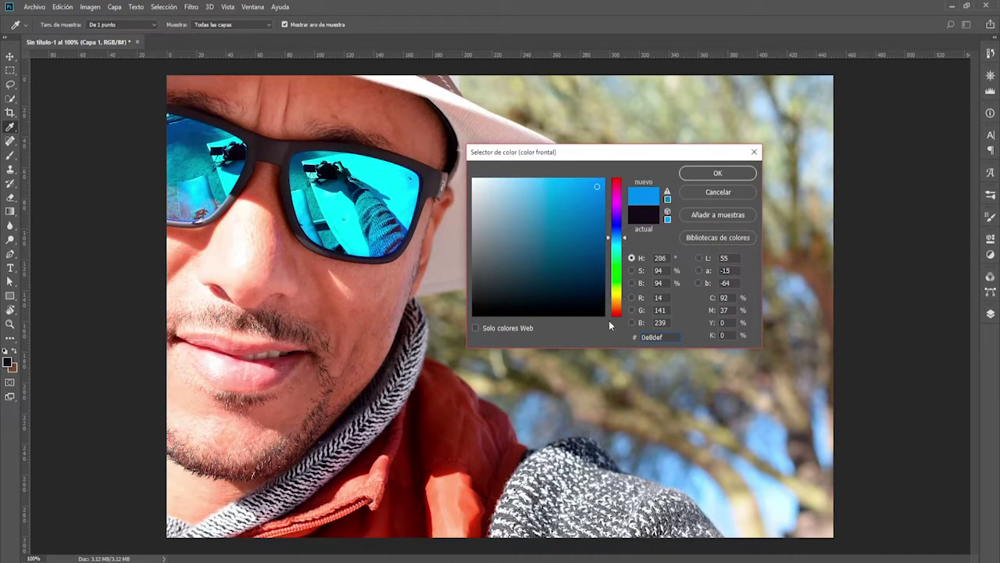
{"action": "left_click", "coordinate": [723, 176]}
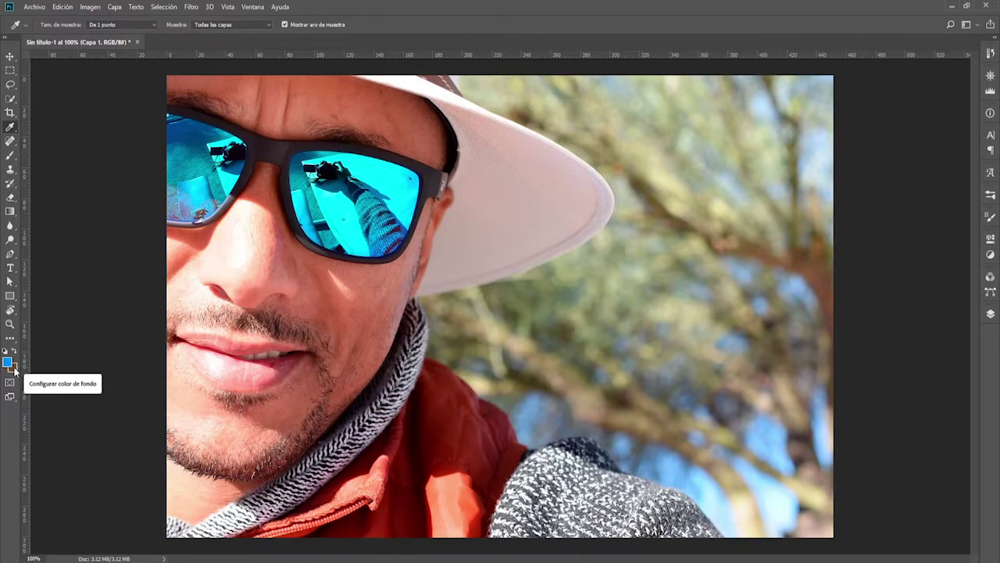
Set the background colour to dark navy 072a4b (RGB 7, 42, 75)
{"action": "left_click", "coordinate": [14, 369]}
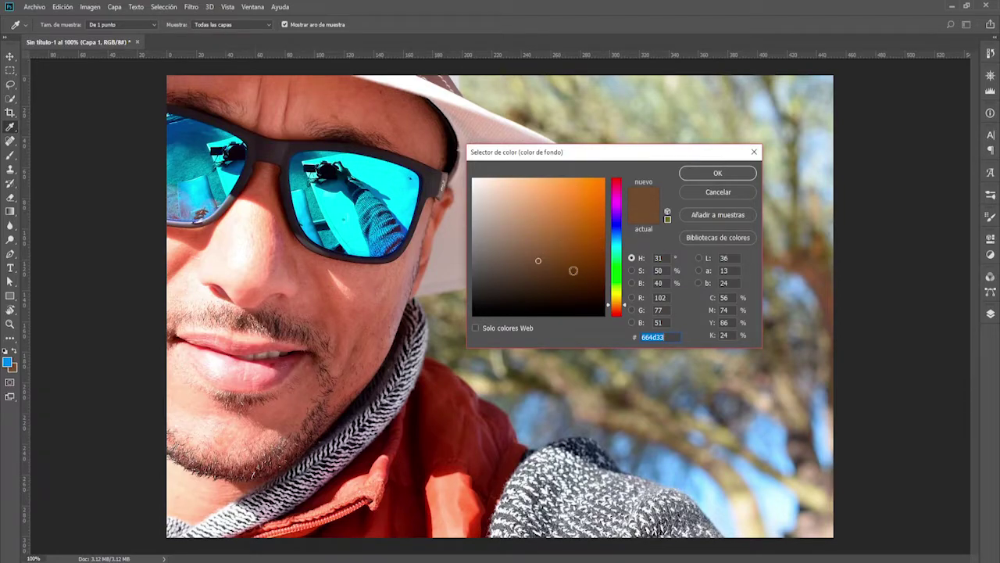
{"action": "left_click_drag", "start_coordinate": [617, 296], "coordinate": [617, 236]}
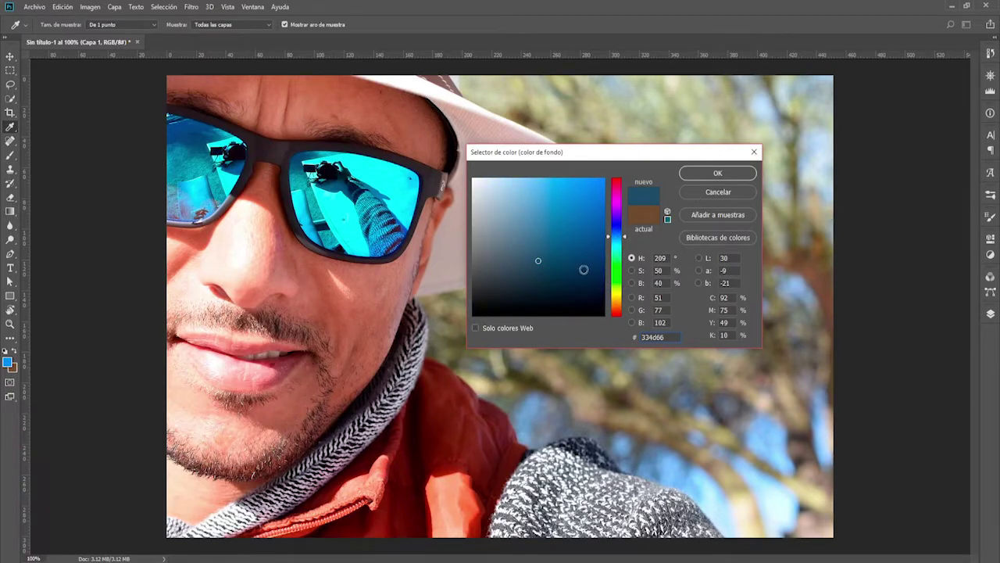
{"action": "mouse_move", "coordinate": [587, 270]}
{"action": "left_mouse_down"}
{"action": "mouse_move", "coordinate": [582, 245]}
{"action": "mouse_move", "coordinate": [594, 275]}
{"action": "left_mouse_up"}
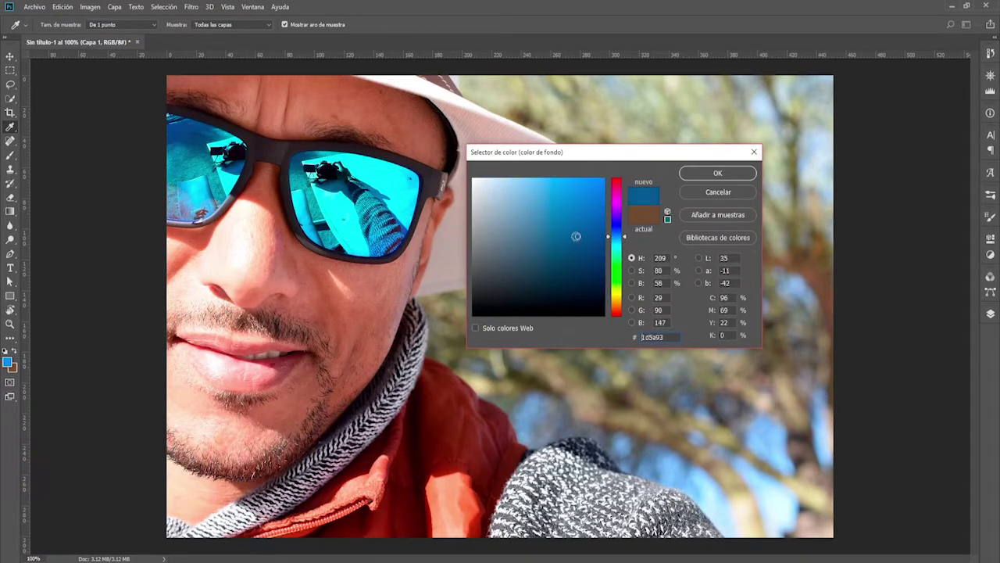
{"action": "left_click", "coordinate": [699, 178]}
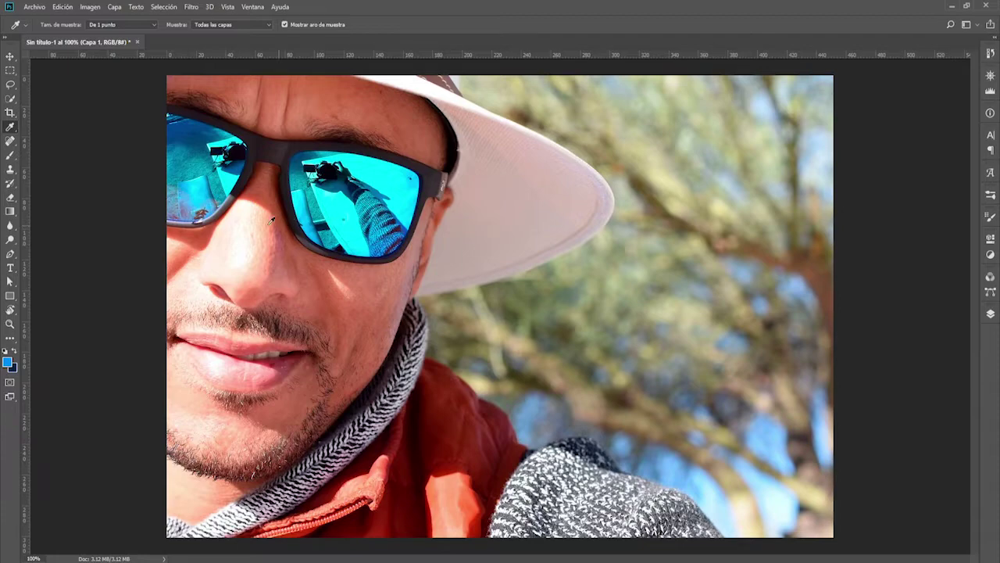
Select the Color Sampler Tool from the Eyedropper tool group
{"action": "right_click", "coordinate": [12, 130]}
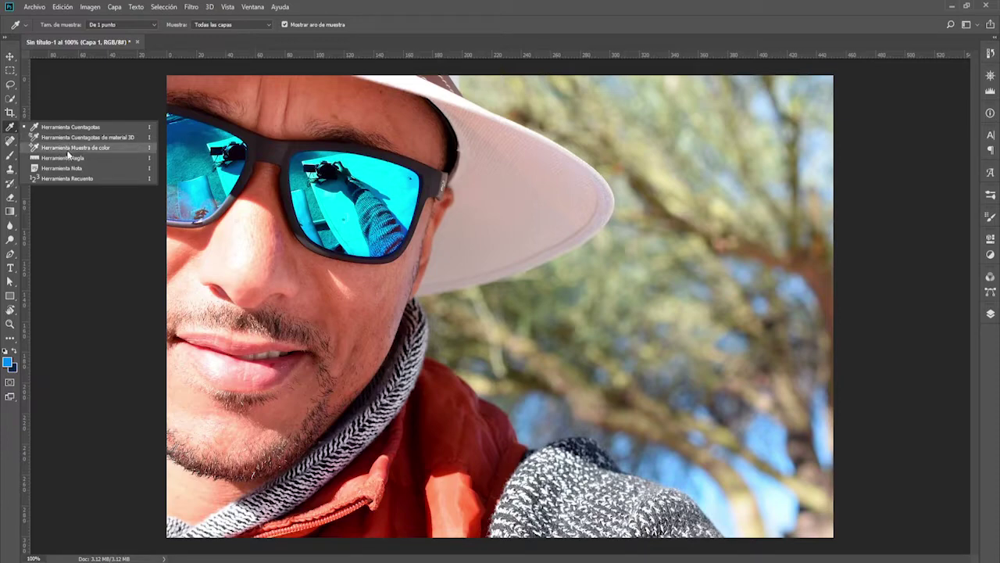
{"action": "left_click", "coordinate": [68, 149]}
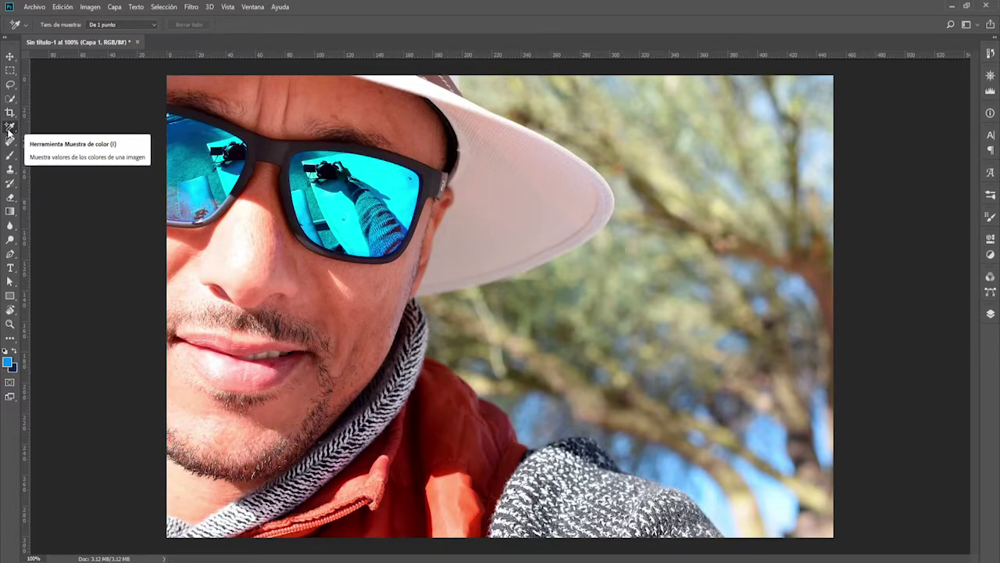
Drop a colour sample point on the right lens, reading RGB 136, 248, 255
{"action": "left_click", "coordinate": [8, 363]}
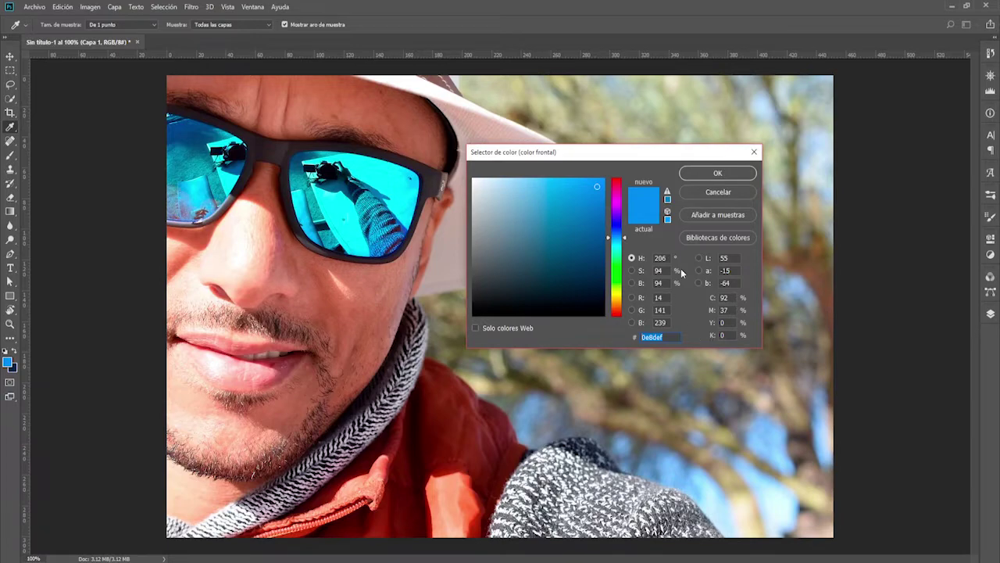
{"action": "left_click", "coordinate": [703, 195]}
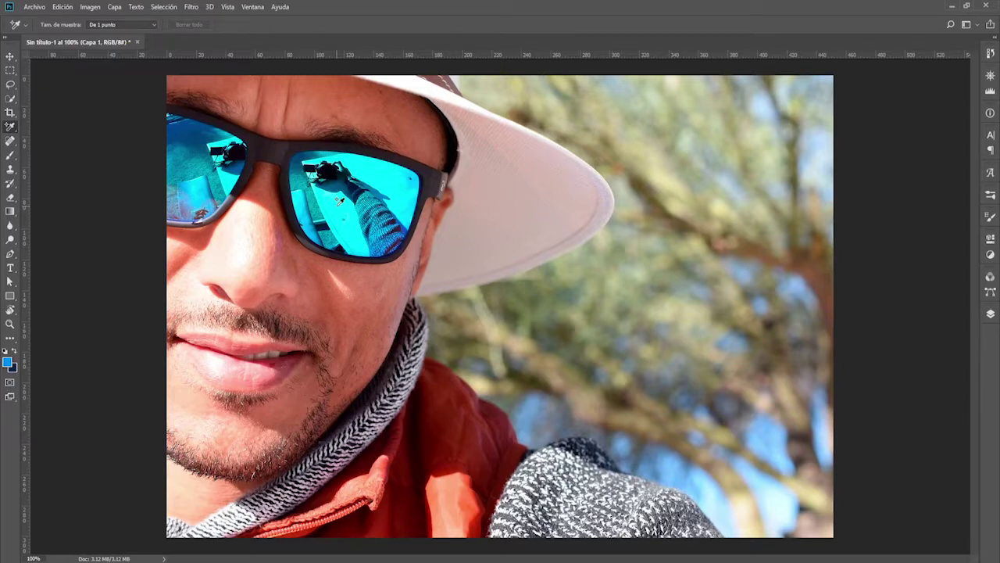
{"action": "left_click", "coordinate": [340, 201]}
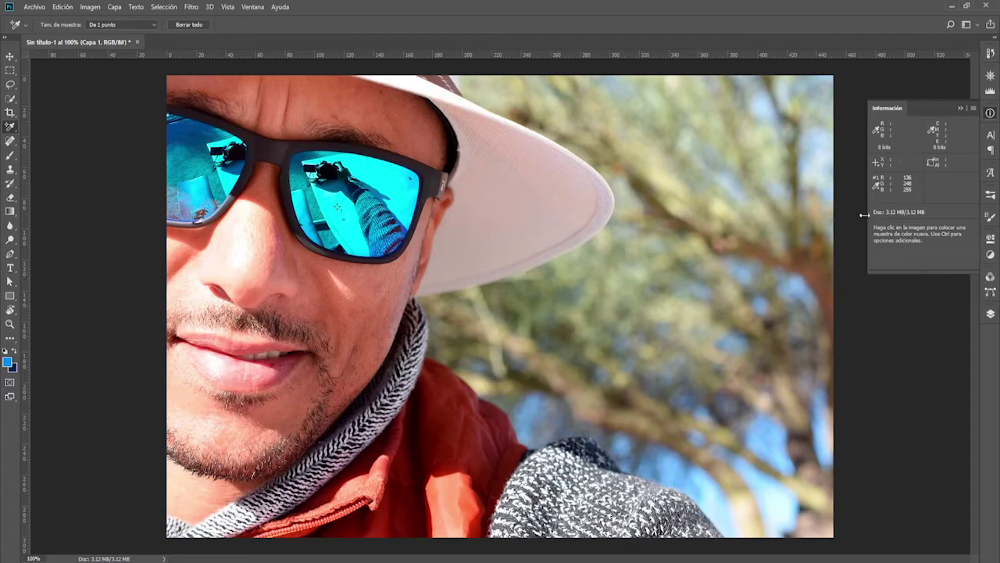
Place colour samplers on the jacket, lips, glasses frame, tree branches and grey sweater
{"action": "left_click", "coordinate": [450, 485]}
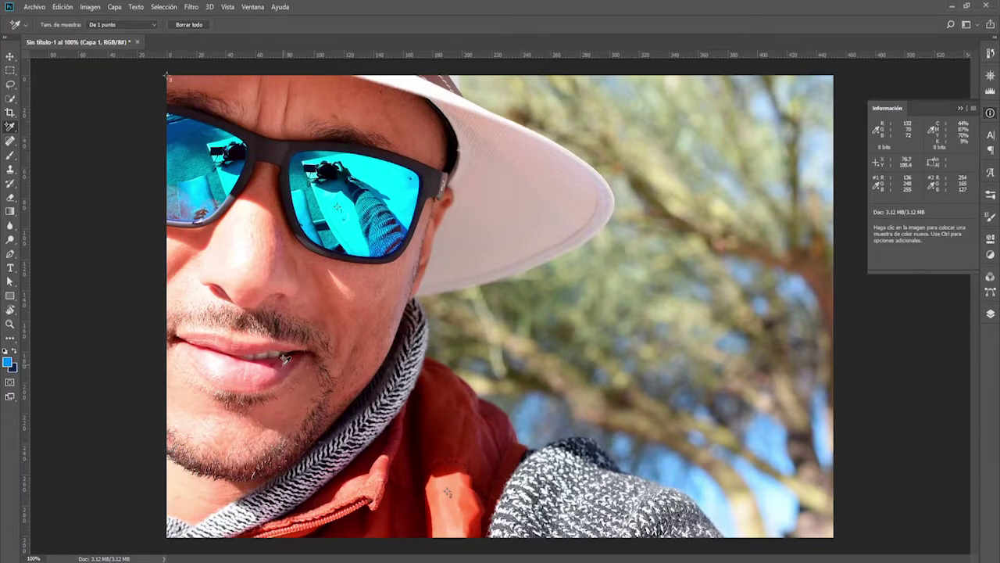
{"action": "left_click", "coordinate": [285, 365]}
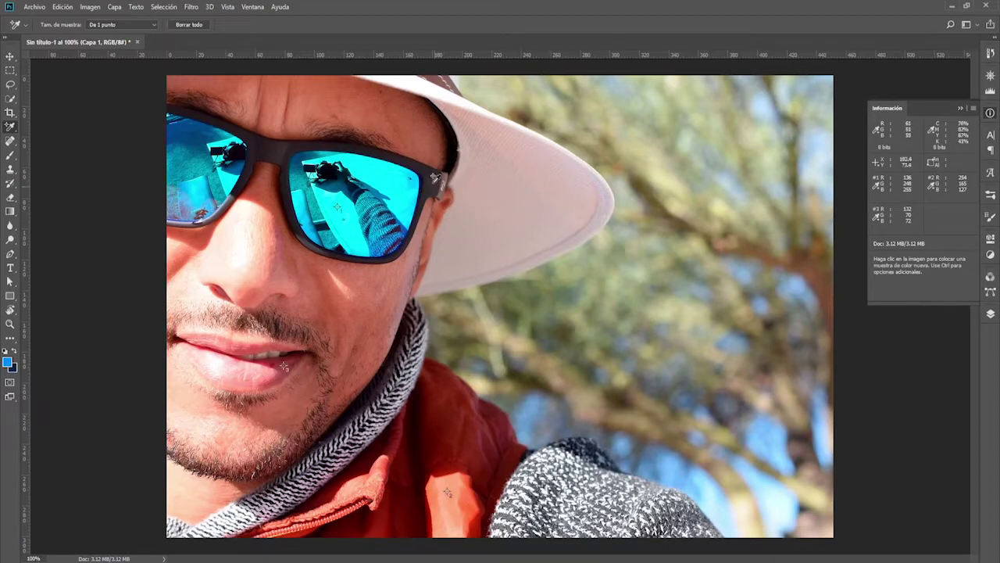
{"action": "left_click", "coordinate": [434, 183]}
{"action": "left_click", "coordinate": [761, 234]}
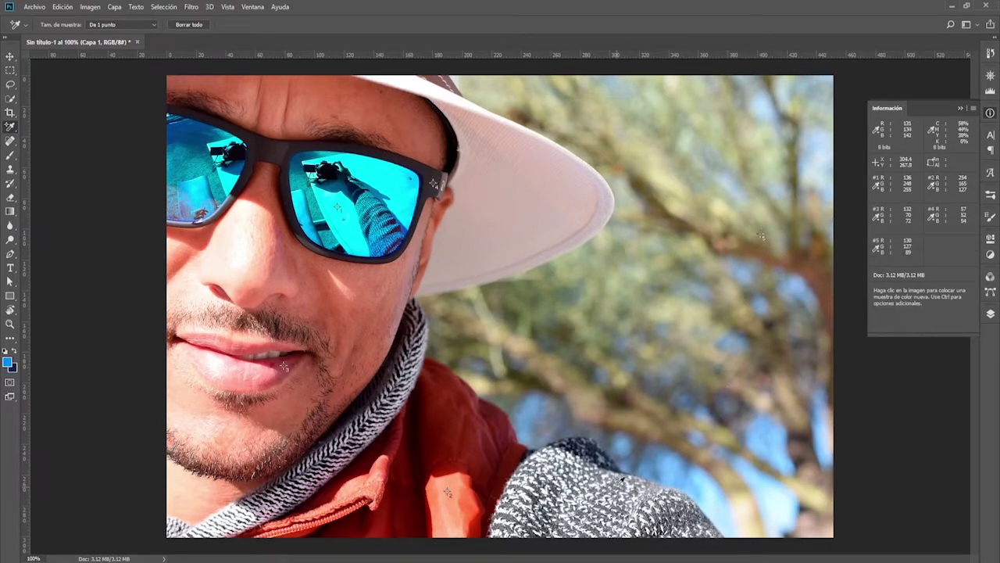
{"action": "left_click", "coordinate": [605, 496]}
Add samplers on the hat brim and trees up to ten, dismissing the limit warning
{"action": "left_click", "coordinate": [507, 212]}
{"action": "left_click", "coordinate": [644, 136]}
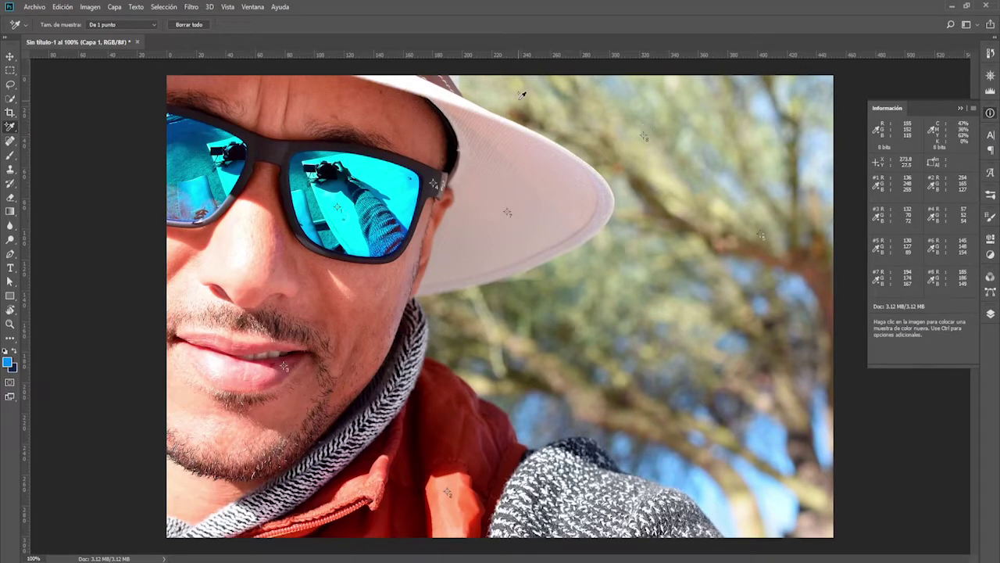
{"action": "left_click", "coordinate": [520, 100]}
{"action": "left_click", "coordinate": [642, 364]}
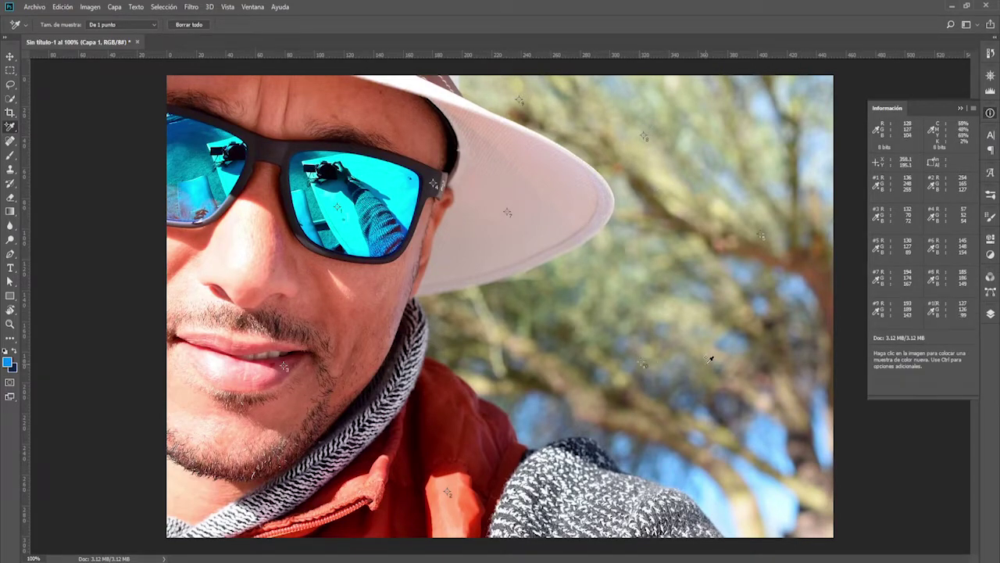
{"action": "left_click", "coordinate": [668, 273]}
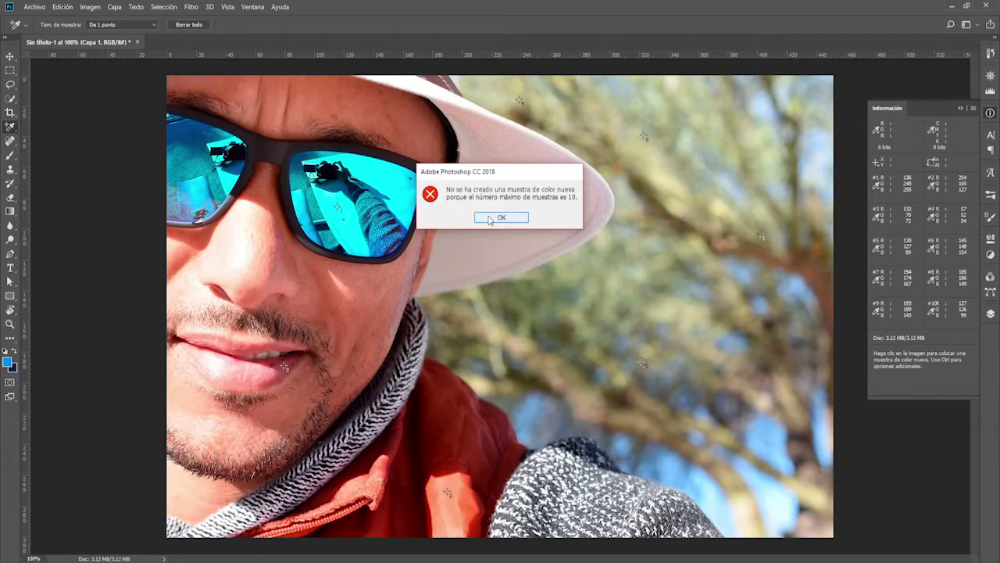
{"action": "left_click", "coordinate": [491, 219]}
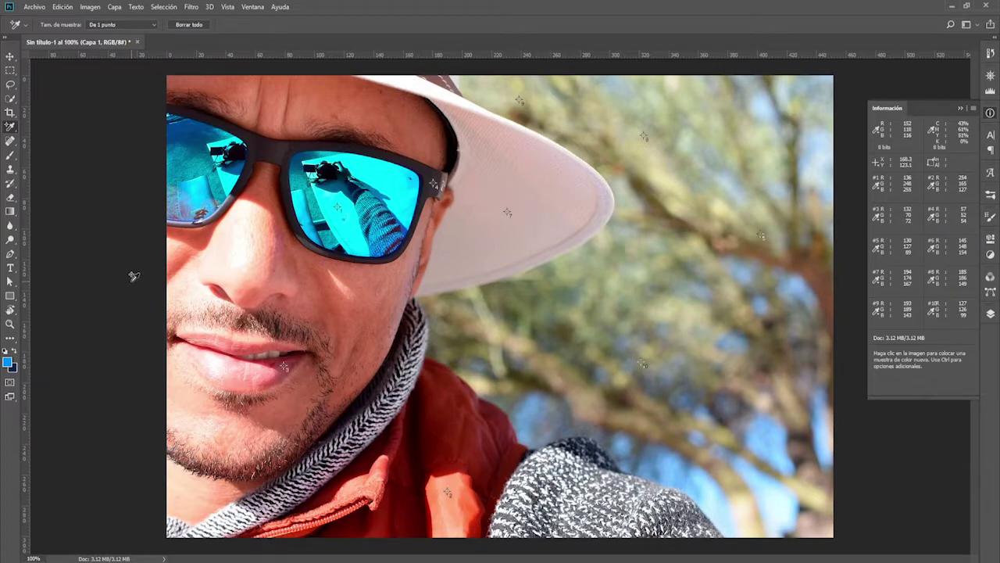
Enter RGB 145, 148, 154 in the foreground Color Picker
{"action": "left_click", "coordinate": [8, 364]}
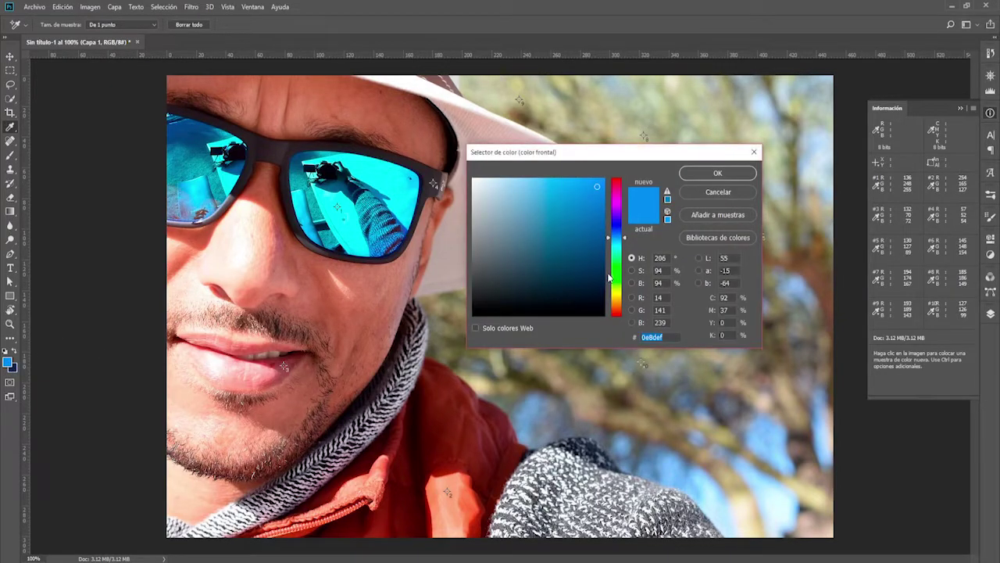
{"action": "left_click", "coordinate": [658, 298]}
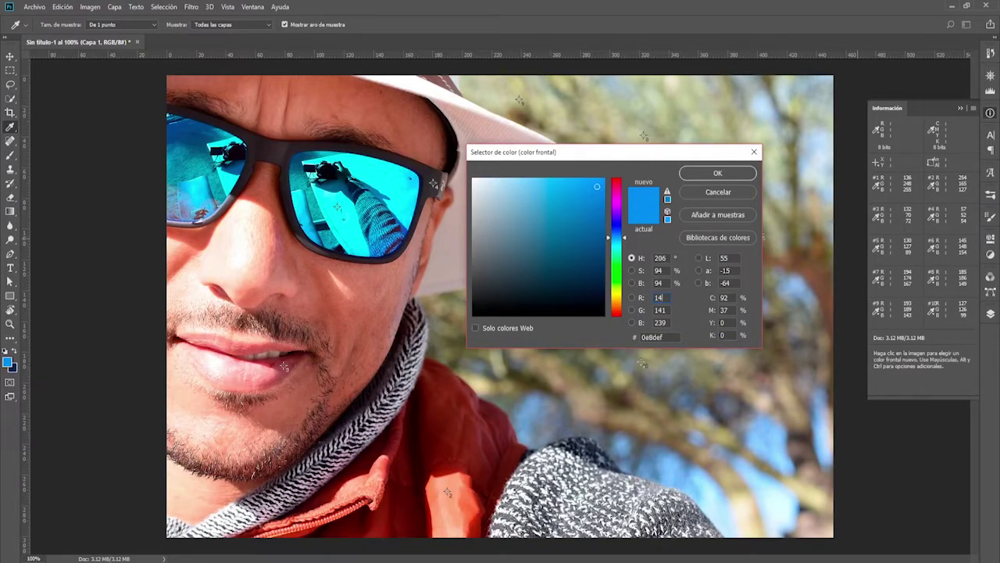
{"action": "type", "text": "145"}
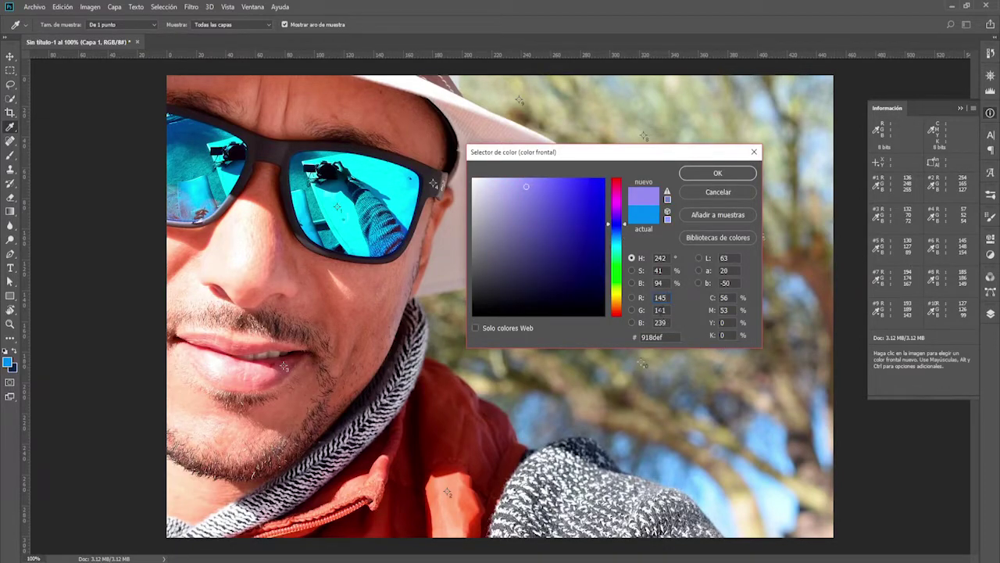
{"action": "key", "text": "Tab"}
{"action": "type", "text": "148"}
{"action": "key", "text": "Tab"}
{"action": "type", "text": "154"}
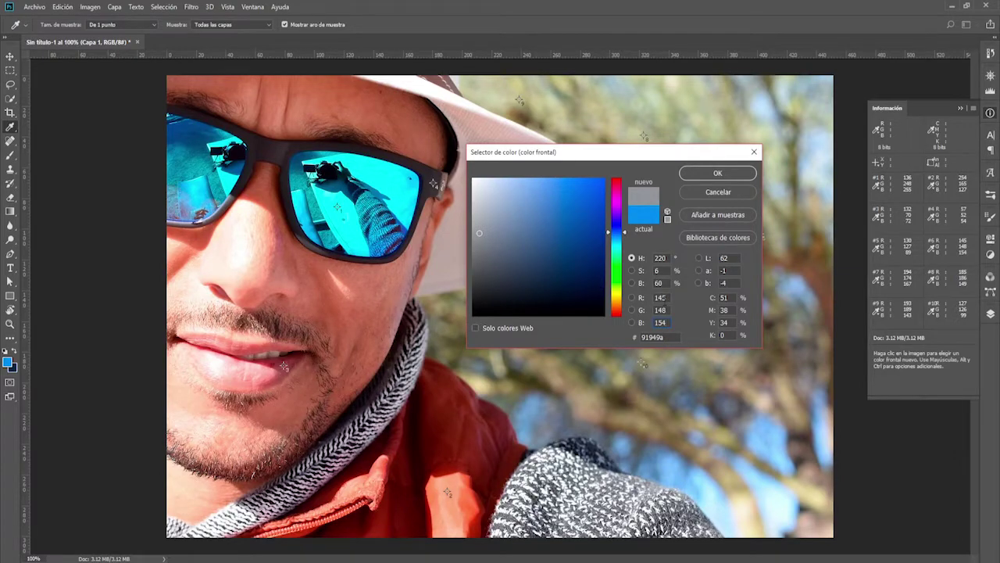
Correct the foreground colour to RGB 254, 165, 127 (fea57f) and confirm it
{"action": "left_click", "coordinate": [660, 297]}
{"action": "type", "text": "25"}
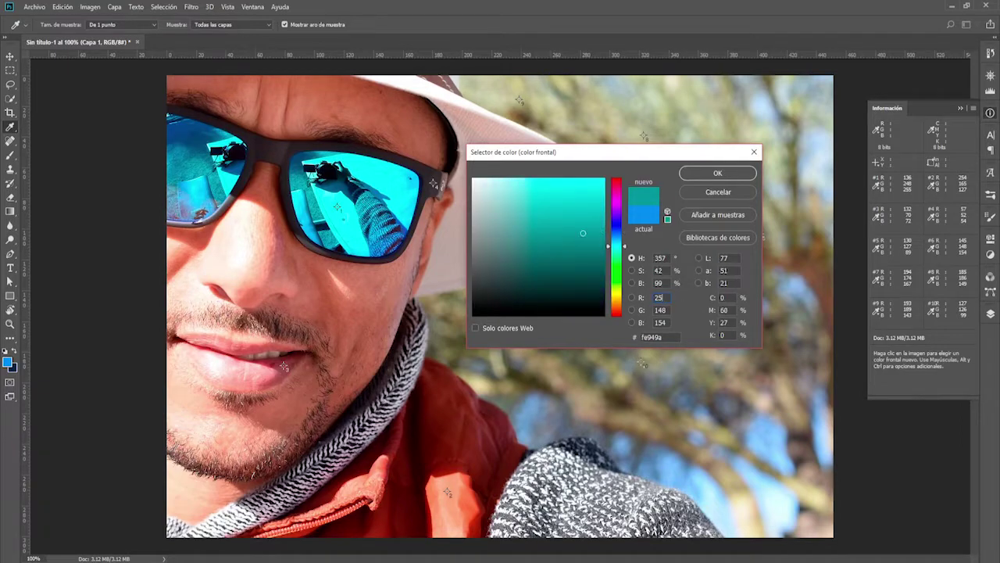
{"action": "type", "text": "4"}
{"action": "key", "text": "Tab"}
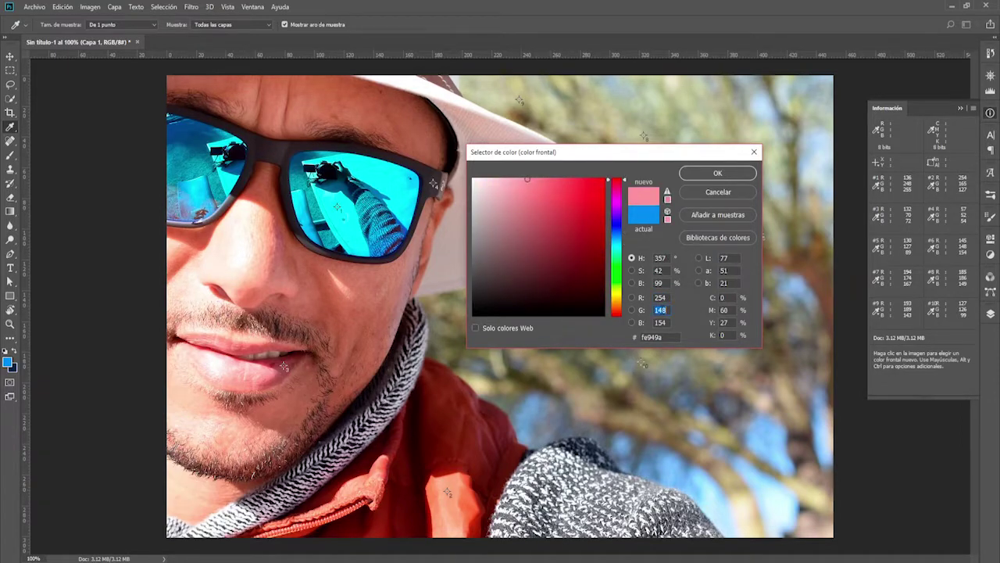
{"action": "type", "text": "165"}
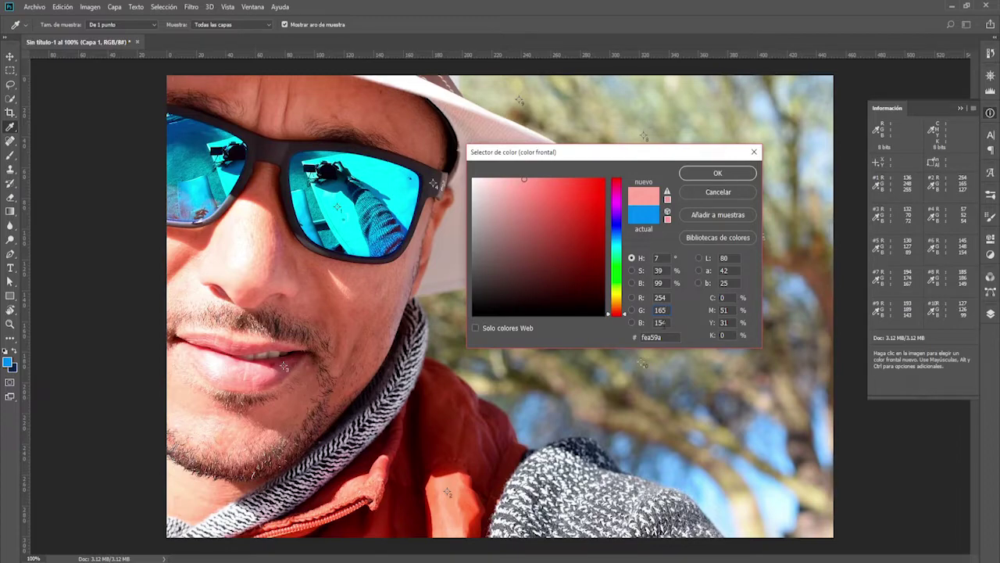
{"action": "key", "text": "Tab"}
{"action": "type", "text": "127"}
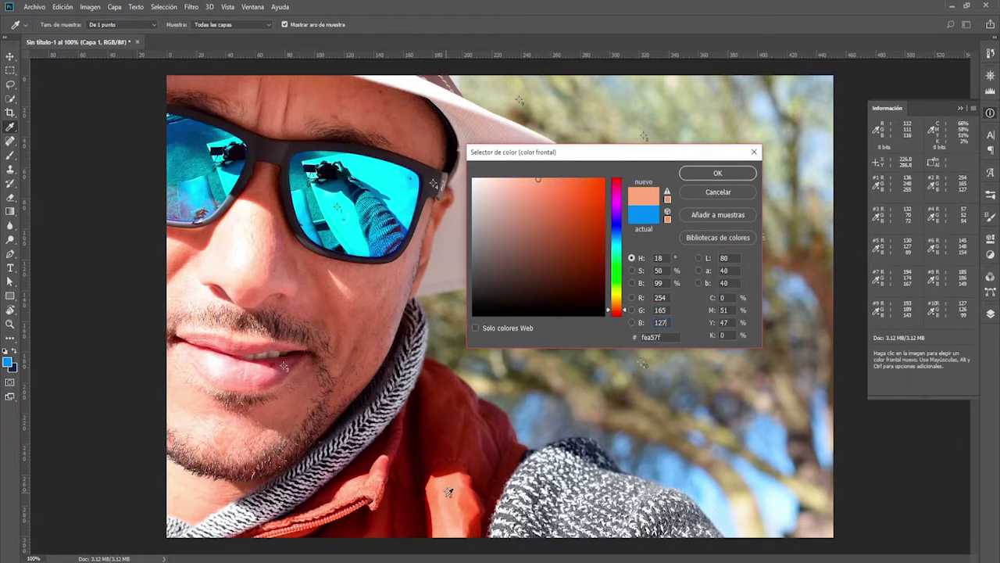
{"action": "left_click", "coordinate": [716, 173]}
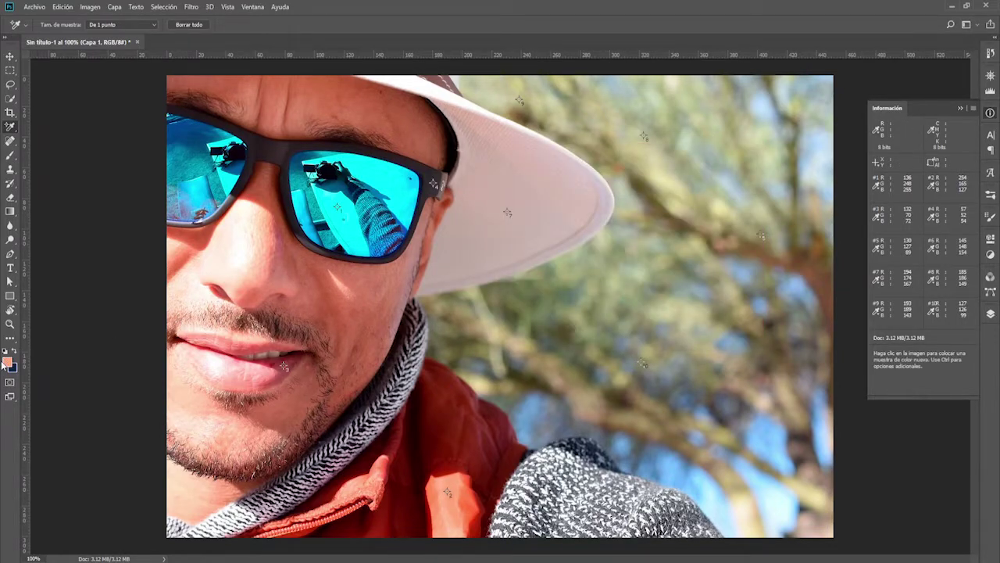
Clear all ten colour samplers with Borrar todo and close the Info panel
{"action": "left_click", "coordinate": [961, 108]}
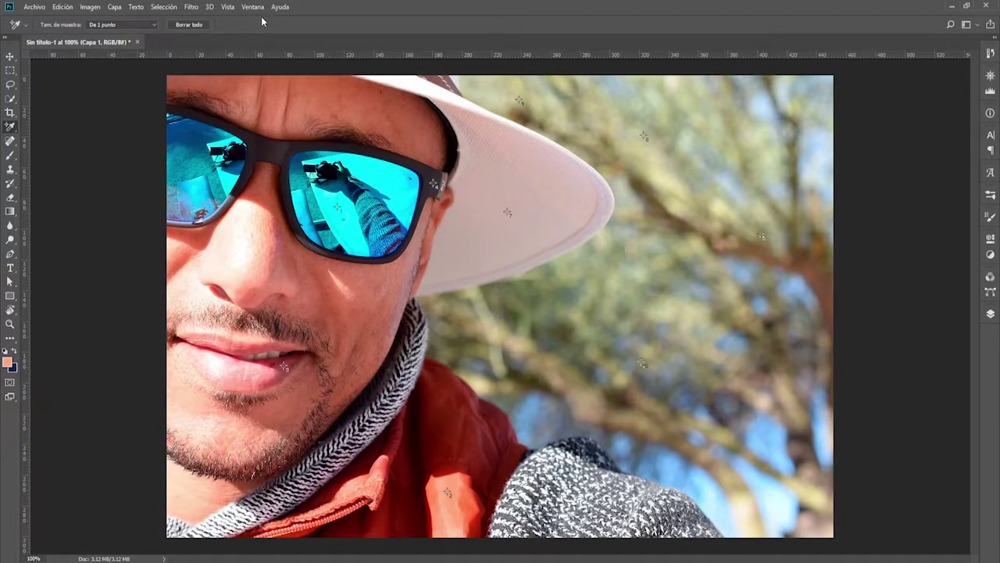
{"action": "left_click", "coordinate": [191, 25]}
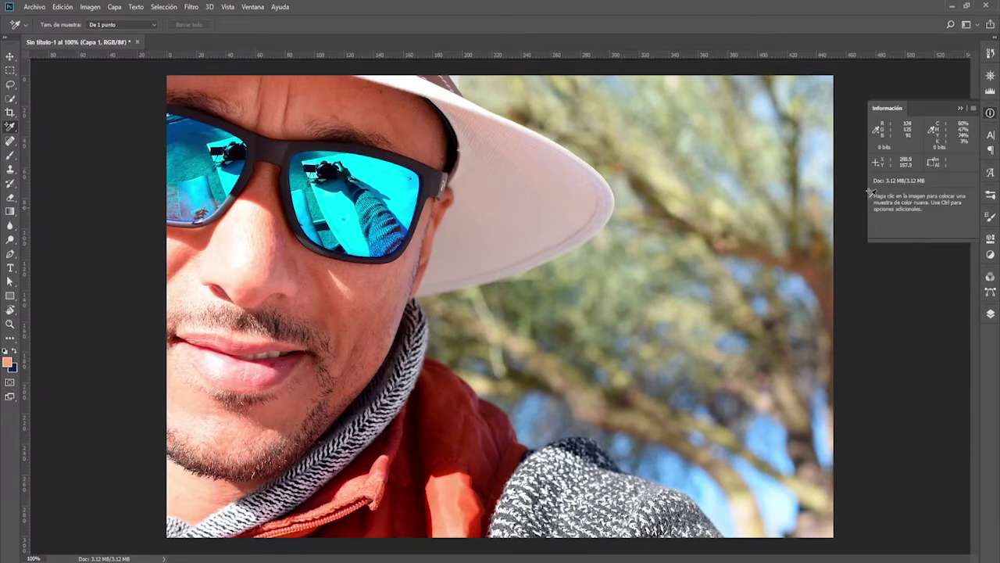
{"action": "left_click", "coordinate": [957, 108]}
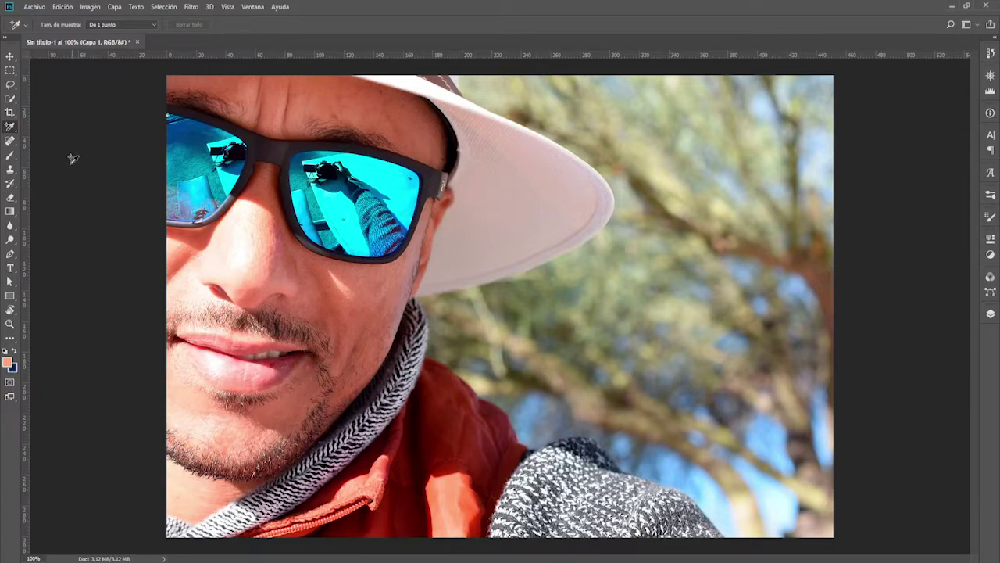
Switch from the Color Sampler to the plain Eyedropper (Herramienta Cuentagotas)
{"action": "right_click", "coordinate": [12, 130]}
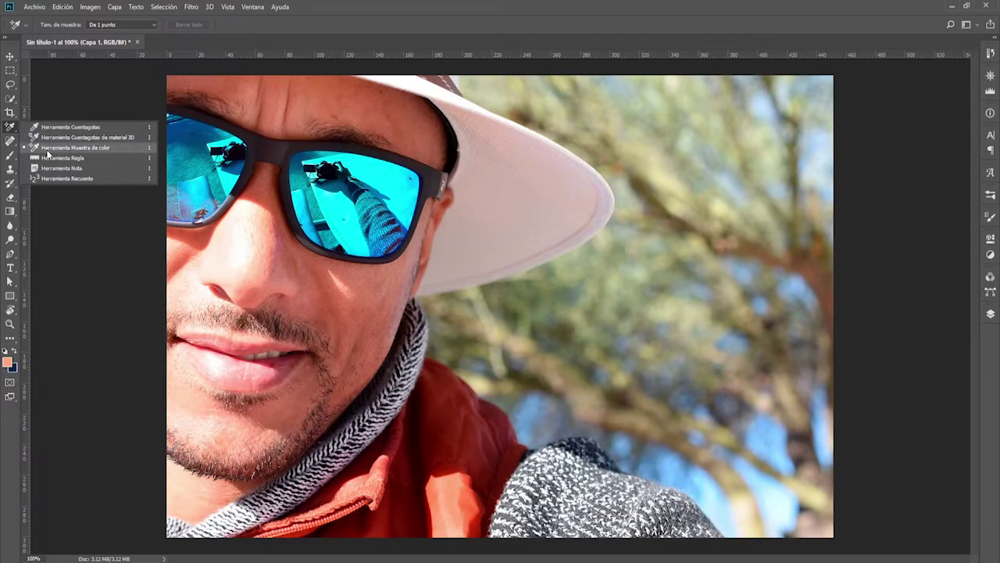
{"action": "left_click", "coordinate": [50, 128]}
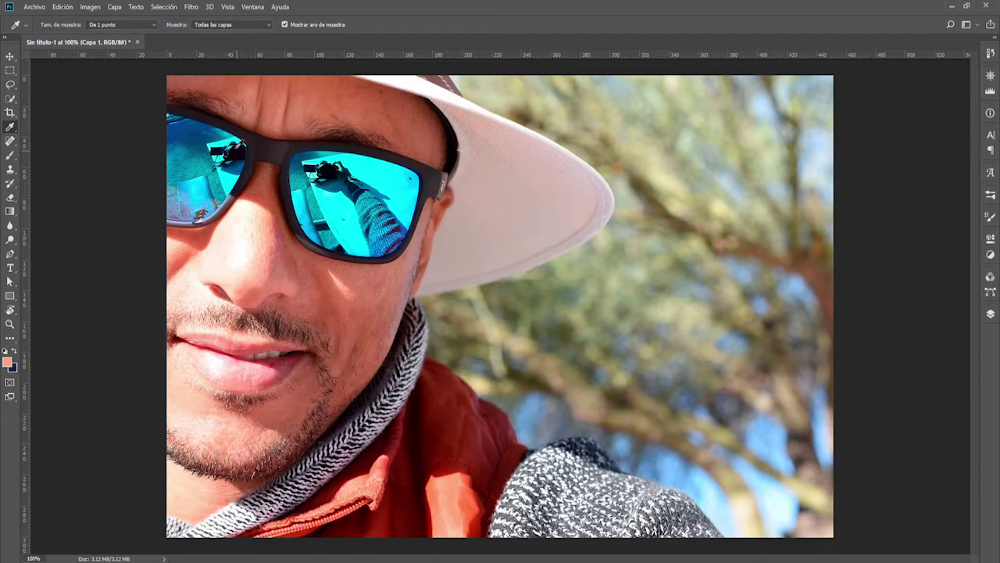
Select the Gradient tool and drag a horizontal gradient across the face at eye level
{"action": "left_click", "coordinate": [11, 212]}
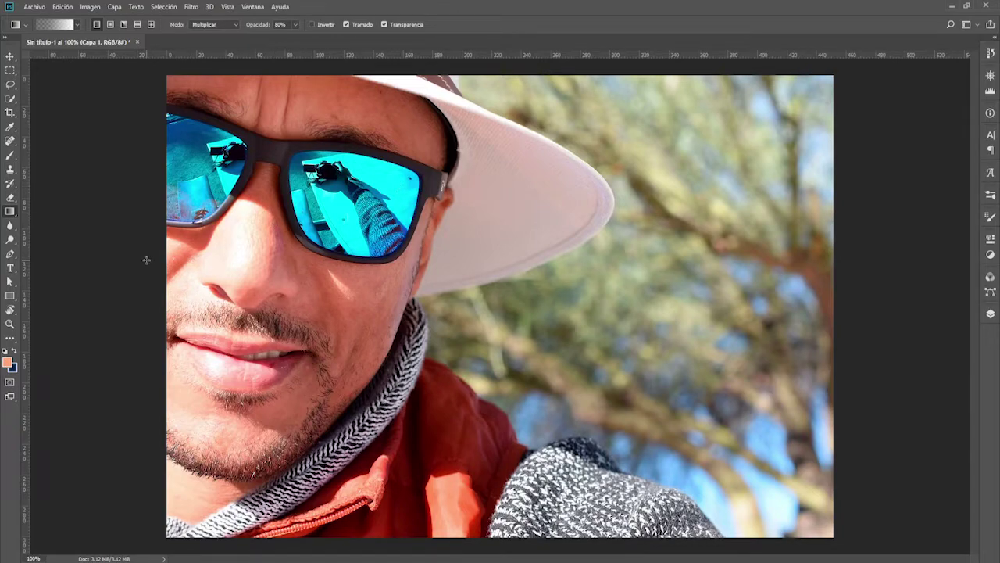
{"action": "mouse_move", "coordinate": [146, 261]}
{"action": "left_mouse_down"}
{"action": "mouse_move", "coordinate": [580, 247]}
{"action": "mouse_move", "coordinate": [663, 259]}
{"action": "left_mouse_up"}
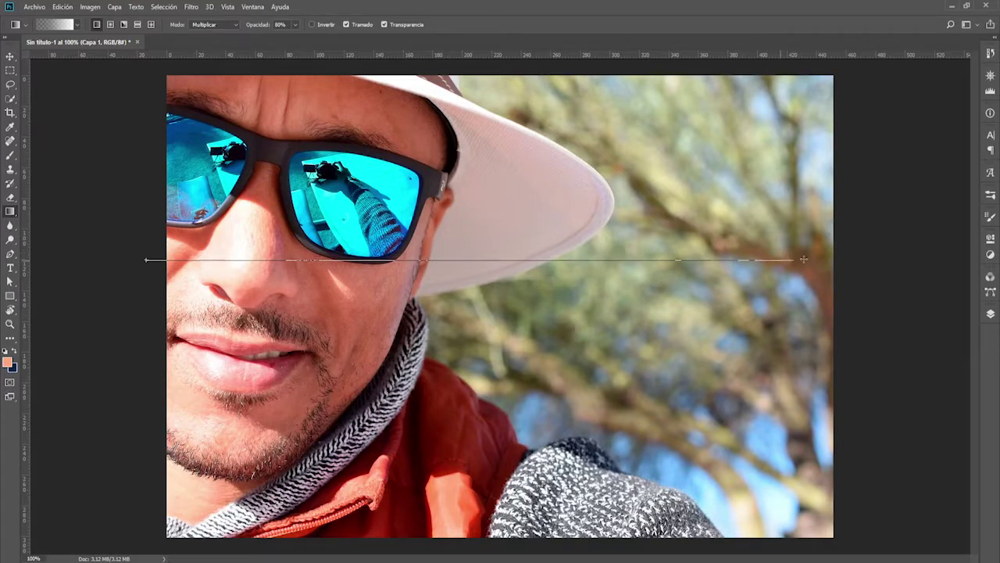
{"action": "mouse_move", "coordinate": [662, 259]}
{"action": "left_mouse_down"}
{"action": "mouse_move", "coordinate": [899, 256]}
{"action": "mouse_move", "coordinate": [450, 259]}
{"action": "left_mouse_up"}
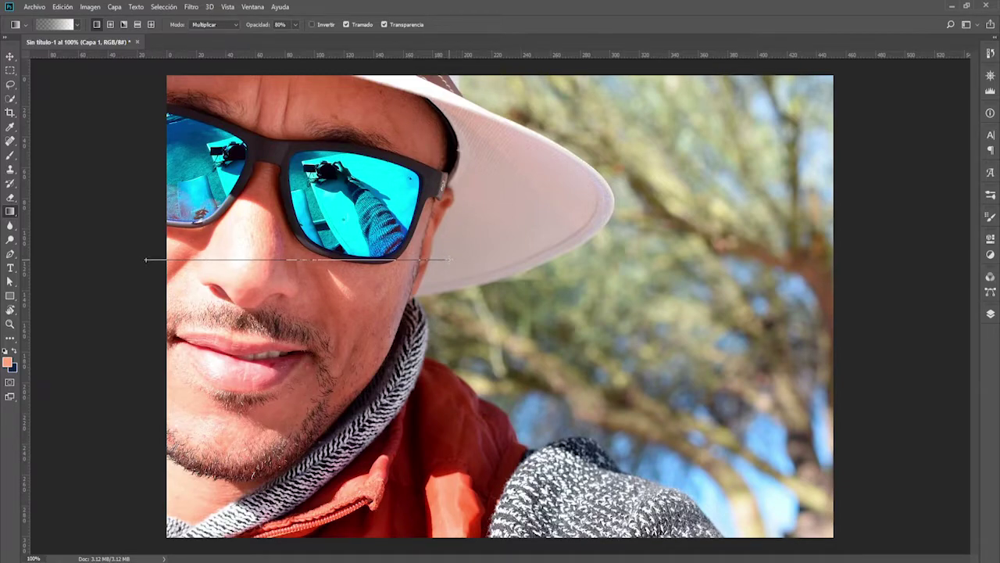
{"action": "left_click_drag", "start_coordinate": [450, 260], "coordinate": [450, 259]}
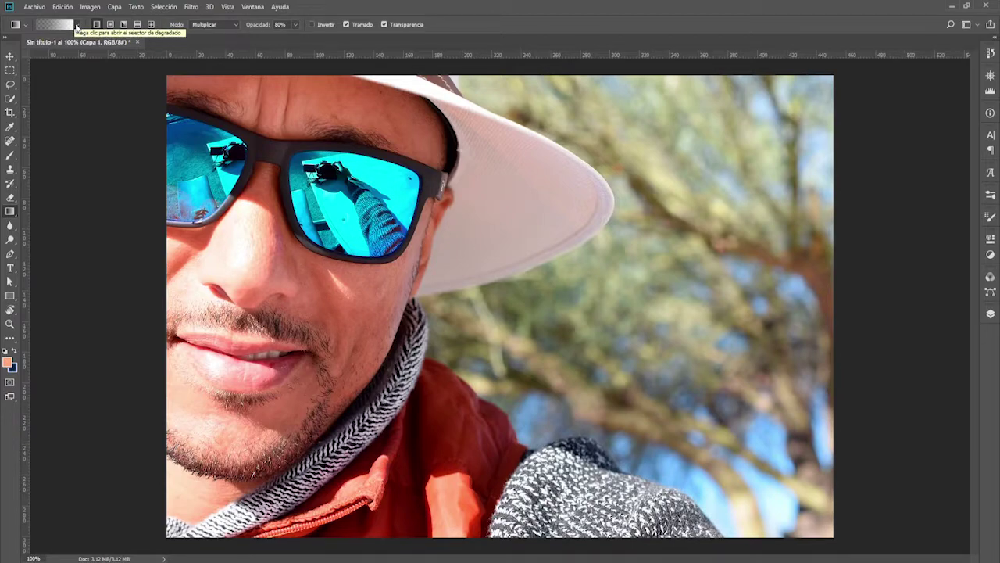
Apply the red-to-green gradient preset across the photo left to right, then undo it
{"action": "left_click", "coordinate": [76, 26]}
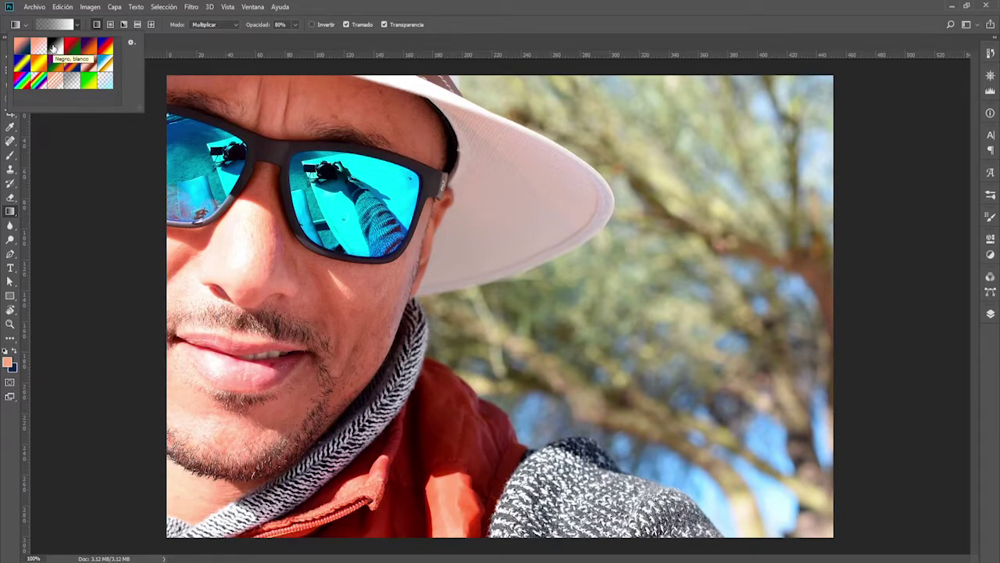
{"action": "left_click", "coordinate": [73, 48]}
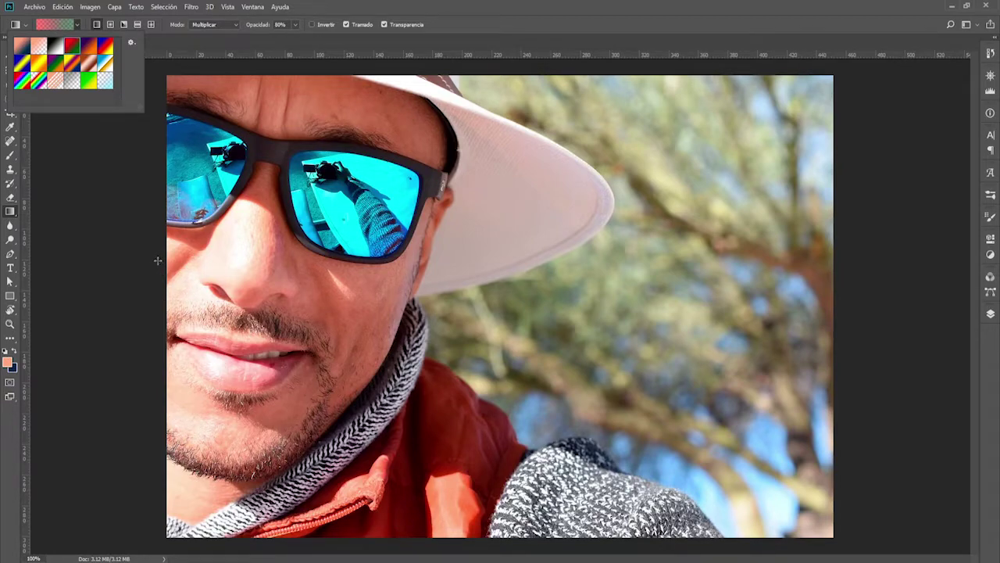
{"action": "left_click", "coordinate": [157, 261]}
{"action": "left_click_drag", "start_coordinate": [158, 260], "coordinate": [912, 259]}
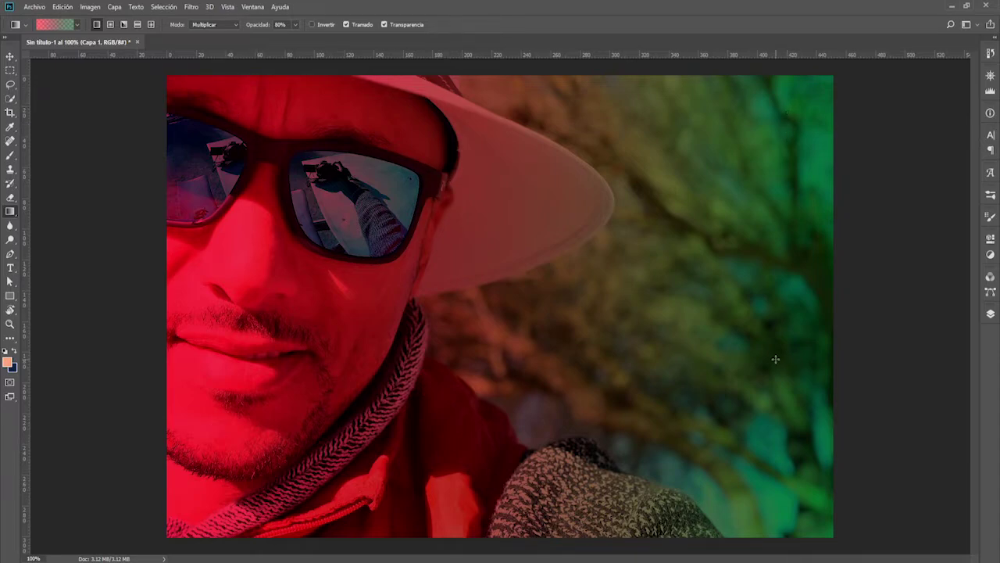
{"action": "key", "text": "ctrl+z"}
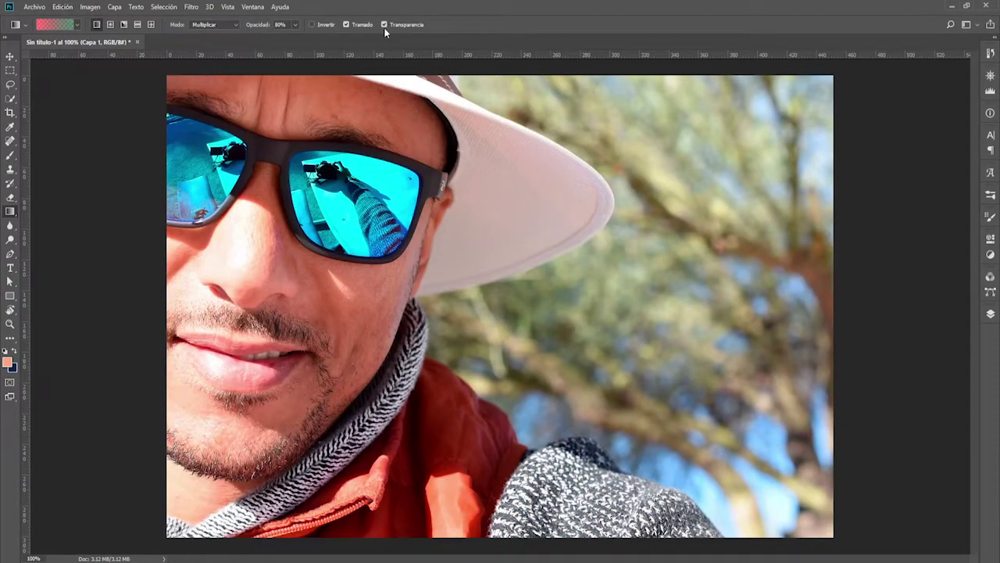
Turn on Invertir, apply the reversed green-to-red gradient across the photo, then undo it
{"action": "left_click", "coordinate": [313, 25]}
{"action": "mouse_move", "coordinate": [145, 255]}
{"action": "left_mouse_down"}
{"action": "mouse_move", "coordinate": [885, 253]}
{"action": "mouse_move", "coordinate": [893, 231]}
{"action": "mouse_move", "coordinate": [902, 258]}
{"action": "mouse_move", "coordinate": [905, 214]}
{"action": "left_mouse_up"}
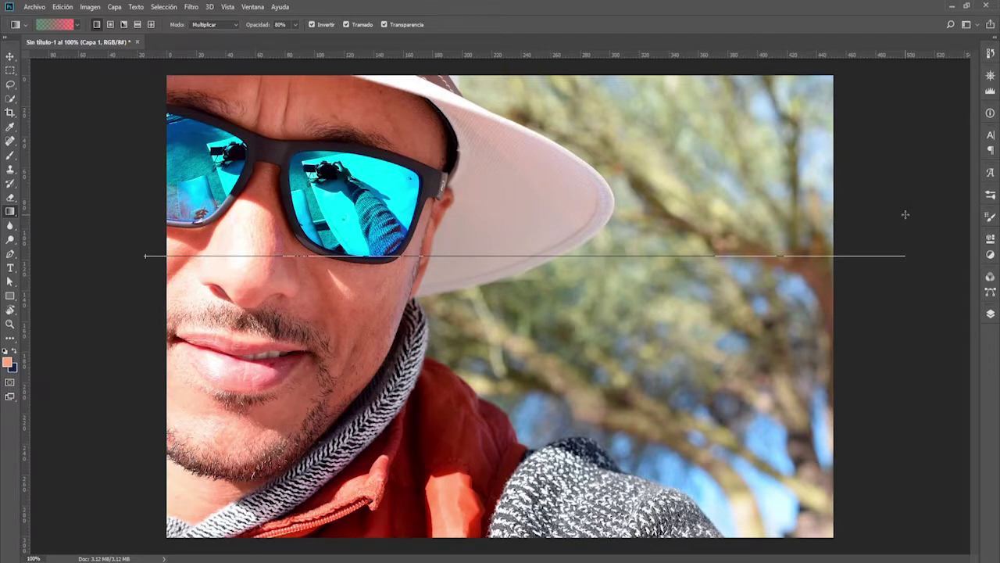
{"action": "left_click_drag", "start_coordinate": [905, 214], "coordinate": [905, 214]}
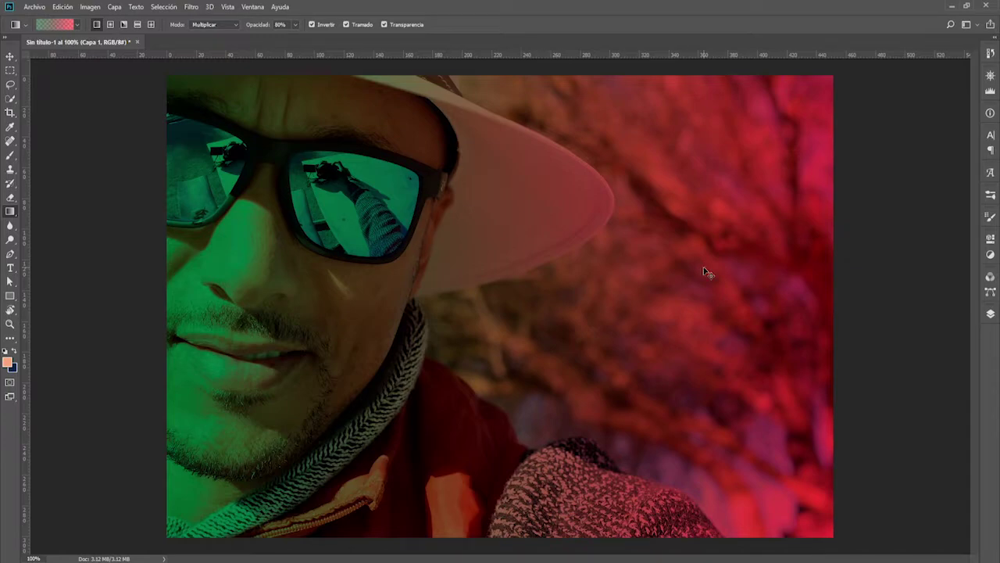
{"action": "key", "text": "ctrl+z"}
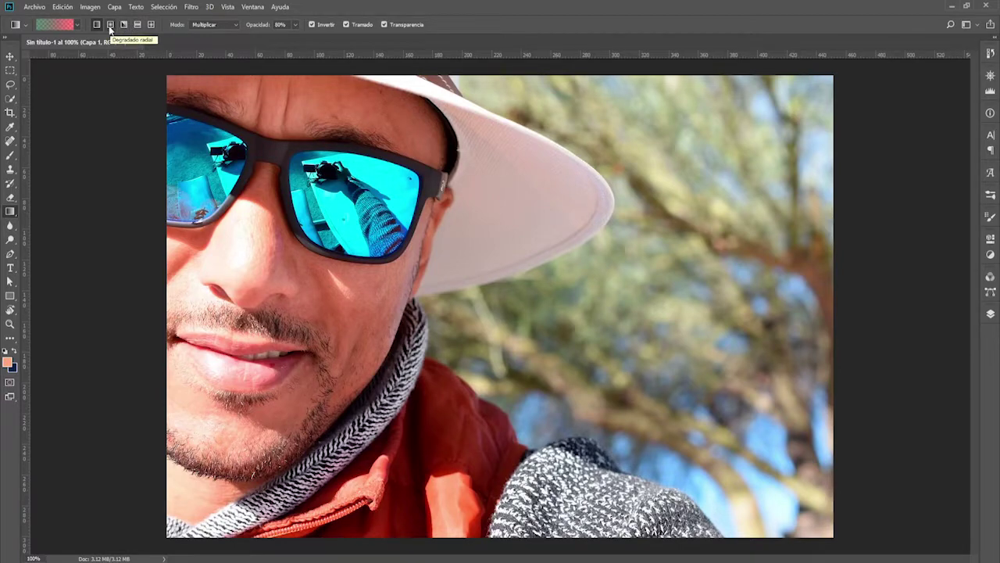
Try radial red-green gradients across the photo, undoing each one
{"action": "left_click", "coordinate": [110, 24]}
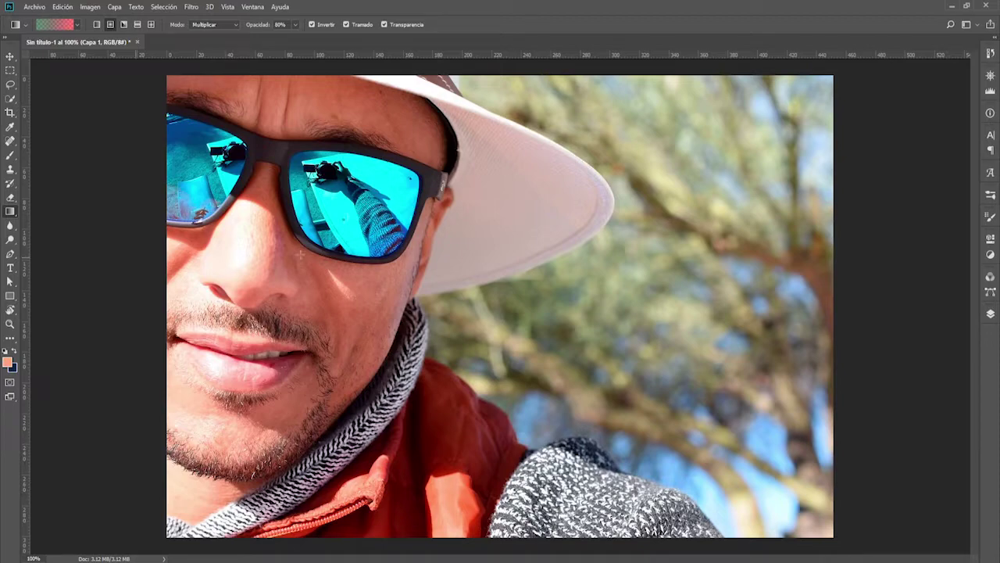
{"action": "left_click_drag", "start_coordinate": [136, 258], "coordinate": [557, 257]}
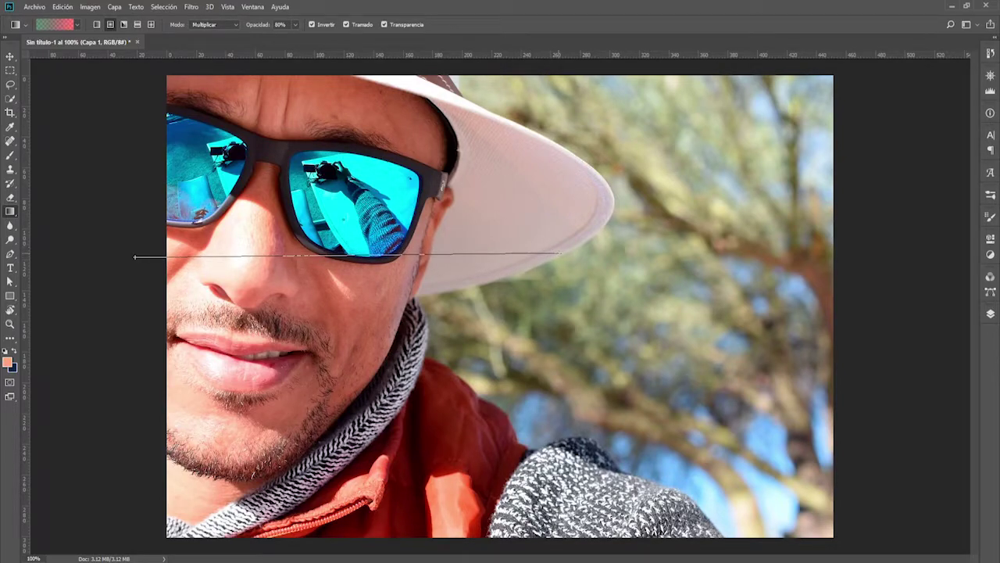
{"action": "left_click_drag", "start_coordinate": [557, 256], "coordinate": [641, 257]}
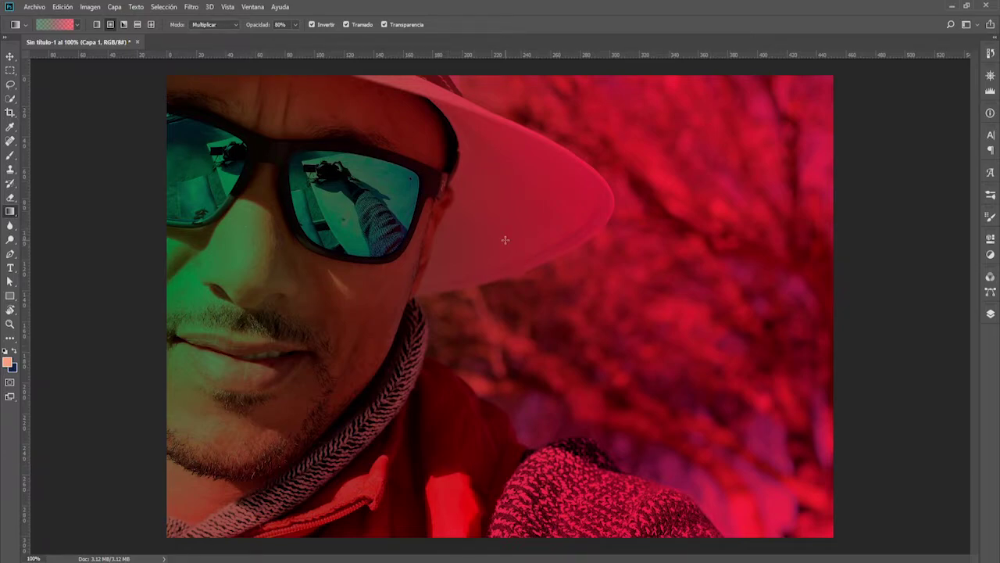
{"action": "key", "text": "ctrl+z"}
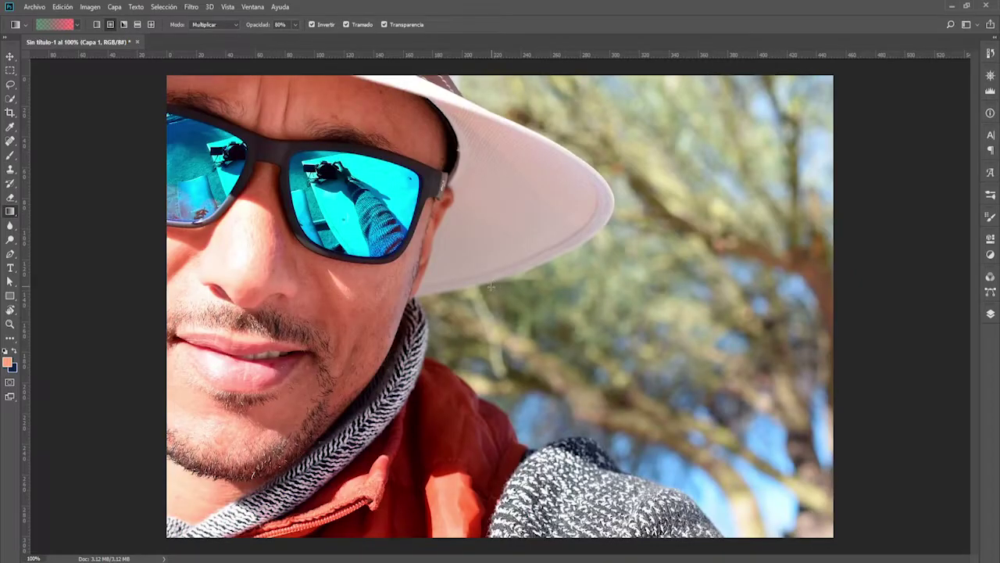
{"action": "left_click_drag", "start_coordinate": [490, 287], "coordinate": [888, 288]}
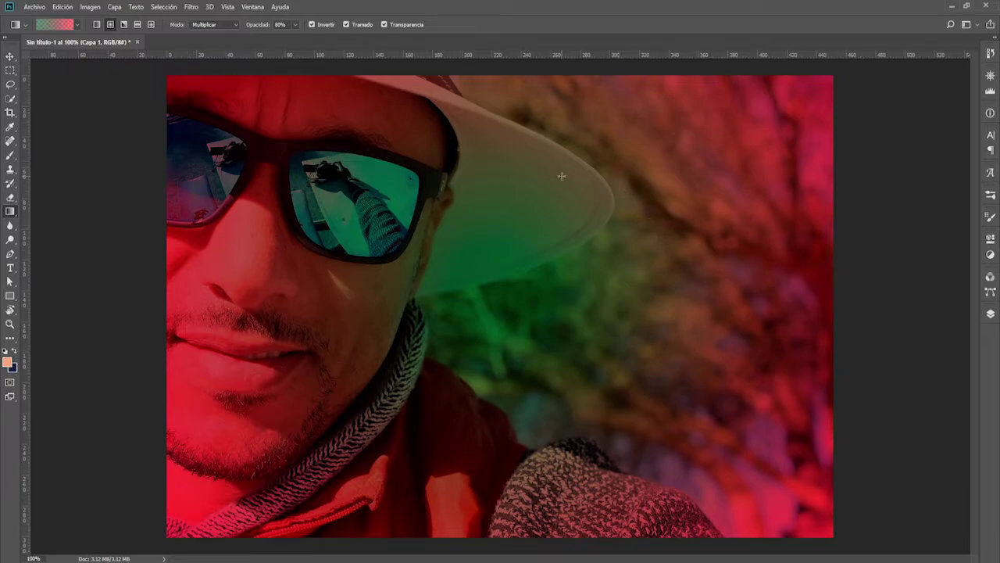
{"action": "key", "text": "ctrl+z"}
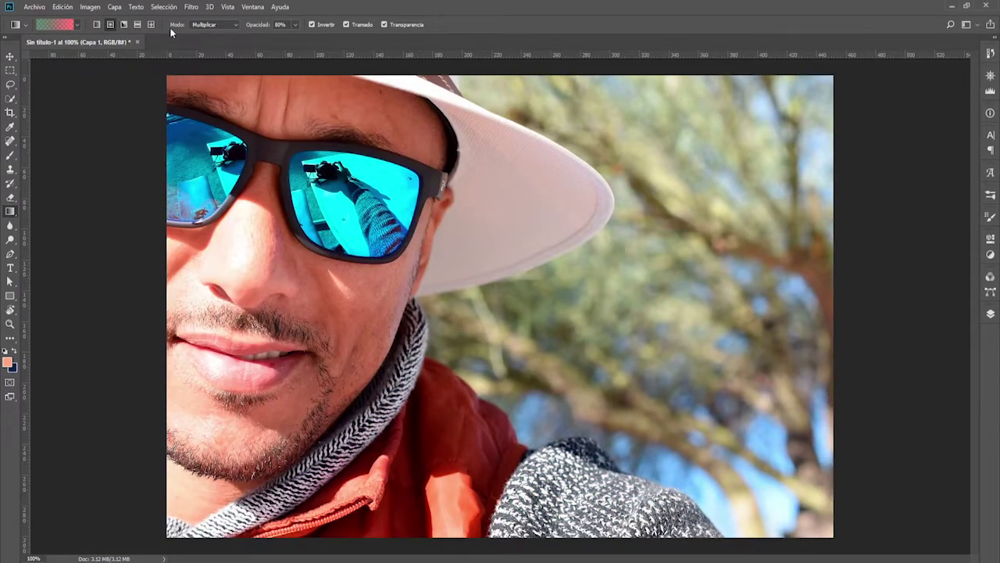
Switch to the angle gradient style, test and undo it, leaving the presets open
{"action": "left_click", "coordinate": [123, 24]}
{"action": "left_click_drag", "start_coordinate": [146, 272], "coordinate": [741, 249]}
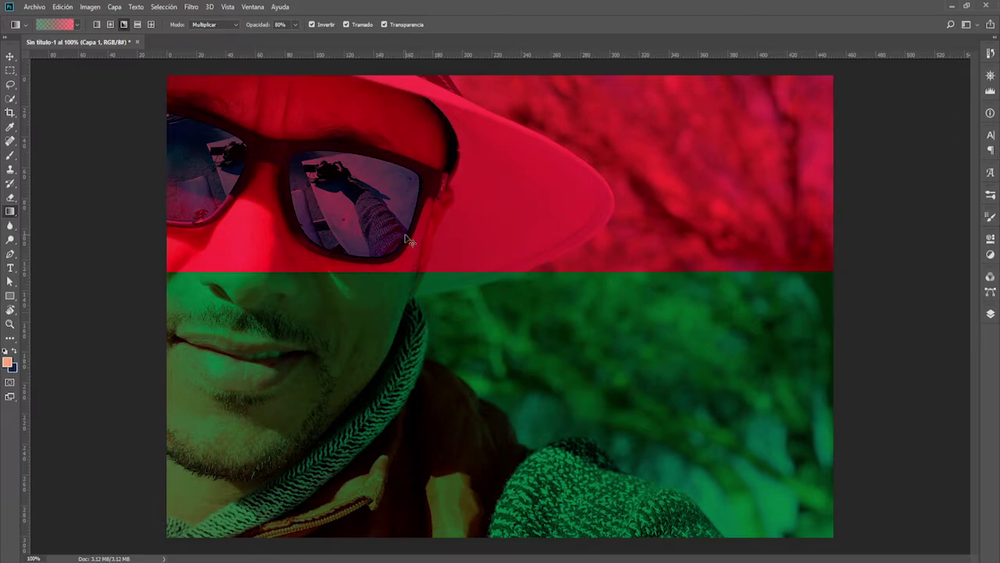
{"action": "key", "text": "ctrl+z"}
{"action": "left_click", "coordinate": [77, 25]}
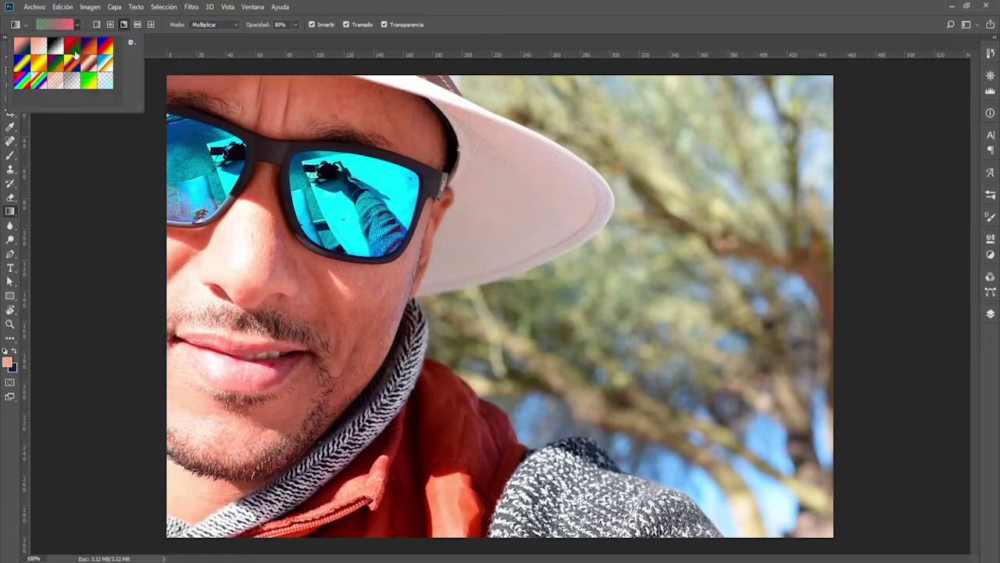
Choose the yellow-purple preset and test linear and reflected gradients, undoing each
{"action": "left_click", "coordinate": [100, 49]}
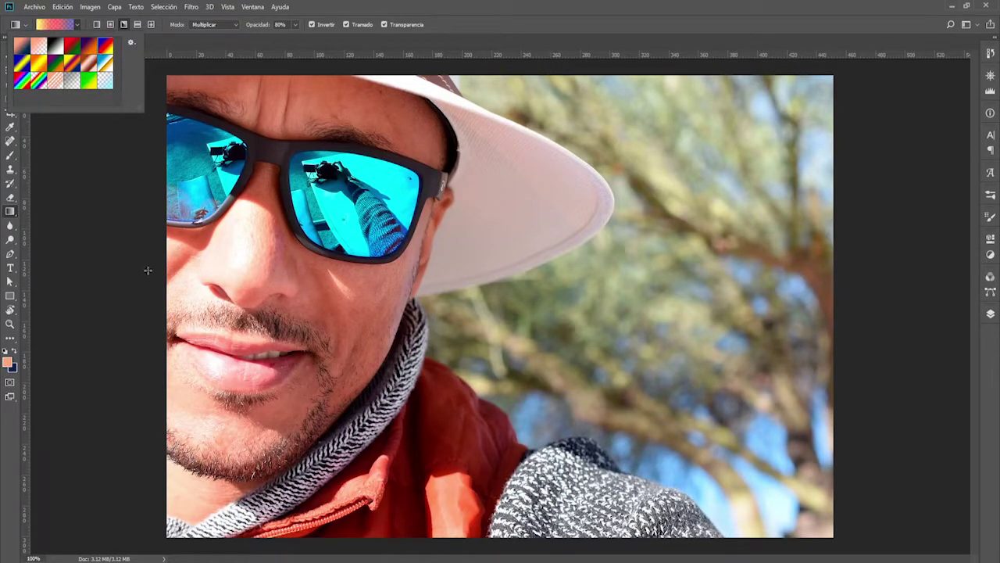
{"action": "left_click_drag", "start_coordinate": [148, 270], "coordinate": [710, 266]}
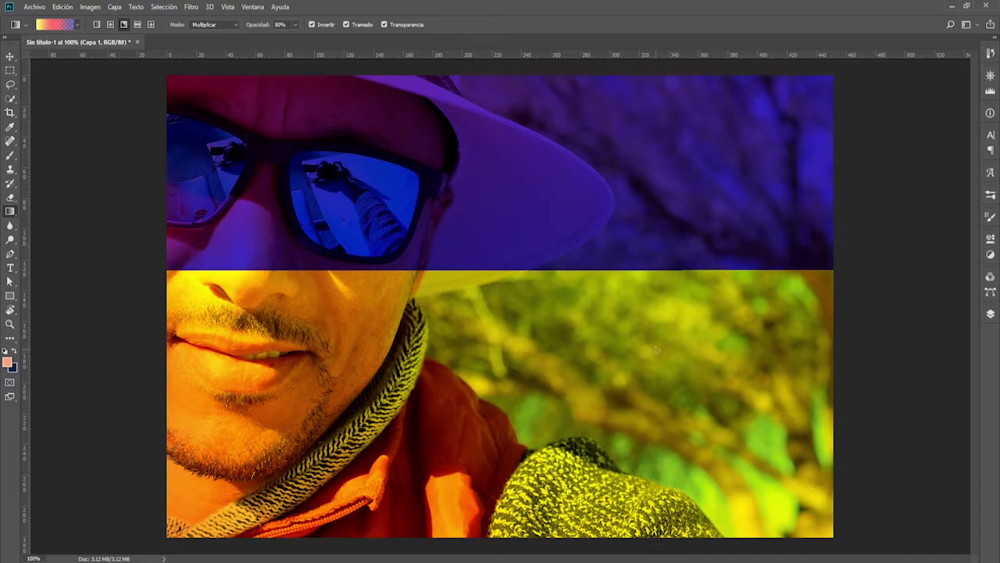
{"action": "key", "text": "ctrl+z"}
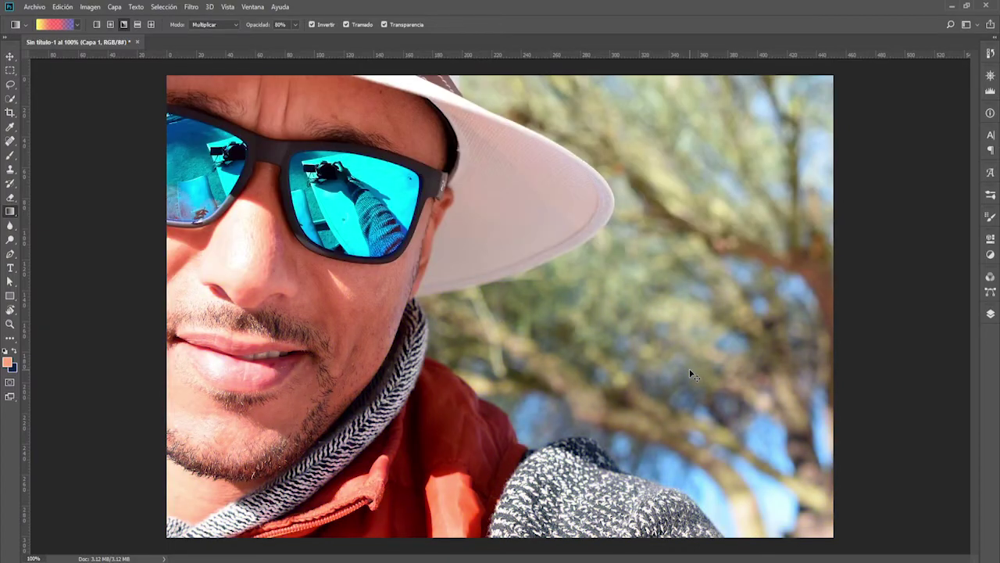
{"action": "left_click", "coordinate": [136, 24]}
{"action": "left_click_drag", "start_coordinate": [144, 263], "coordinate": [858, 248]}
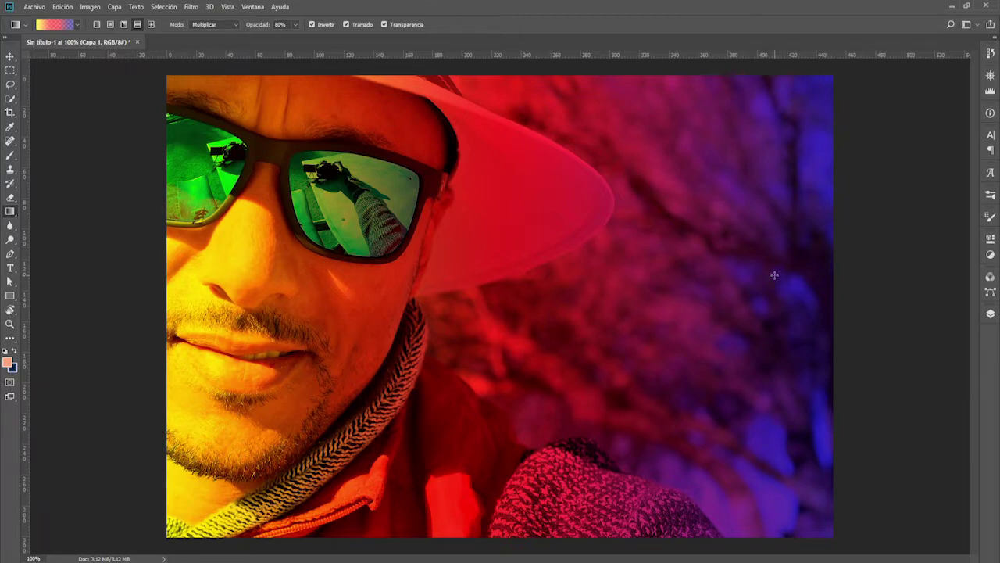
{"action": "key", "text": "ctrl+z"}
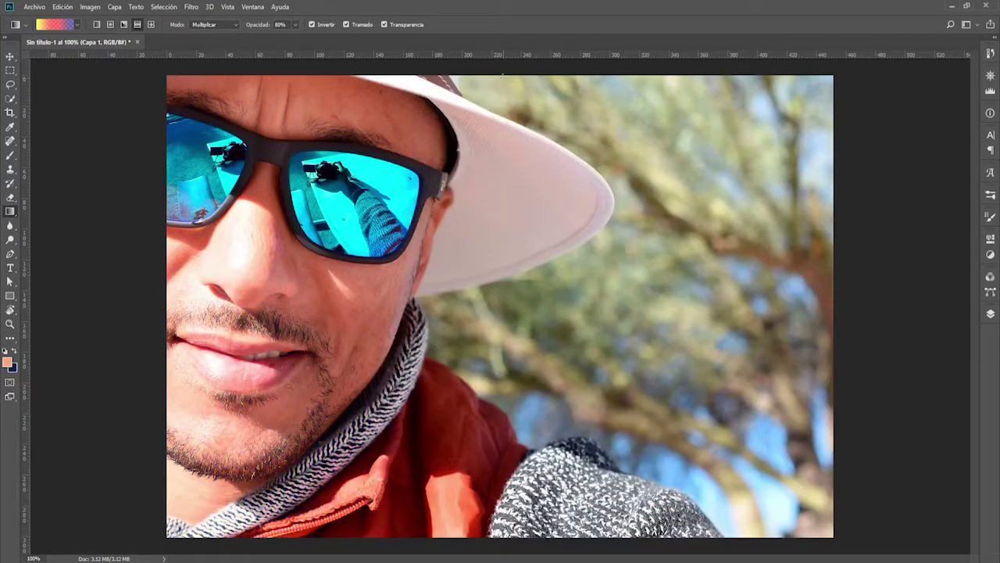
{"action": "left_click_drag", "start_coordinate": [501, 66], "coordinate": [497, 439]}
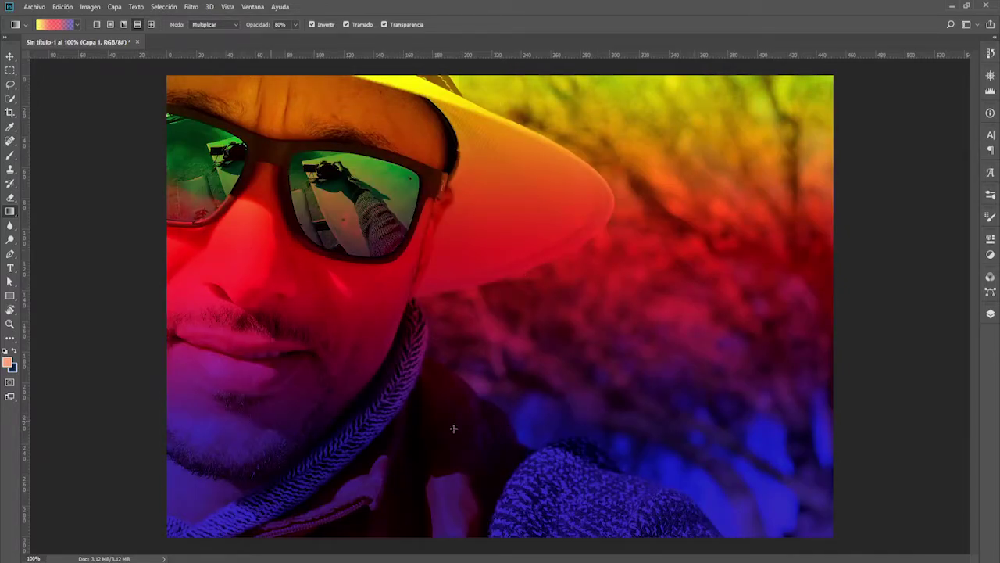
{"action": "key", "text": "ctrl+z"}
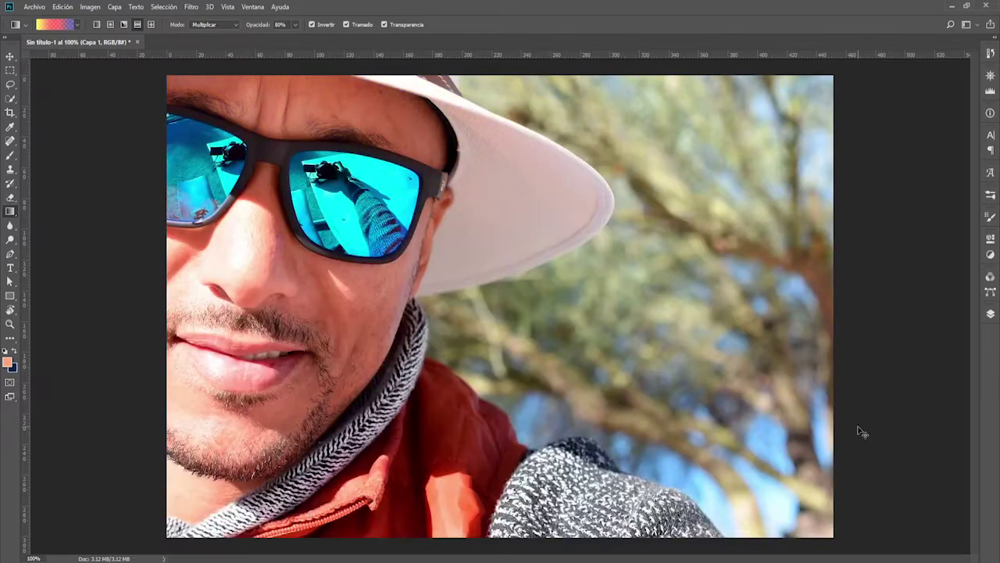
Switch to the diamond style, test two diamond gradients with undo, and show the Modo list
{"action": "left_click", "coordinate": [152, 25]}
{"action": "mouse_move", "coordinate": [157, 276]}
{"action": "left_mouse_down"}
{"action": "mouse_move", "coordinate": [641, 275]}
{"action": "mouse_move", "coordinate": [640, 261]}
{"action": "left_mouse_up"}
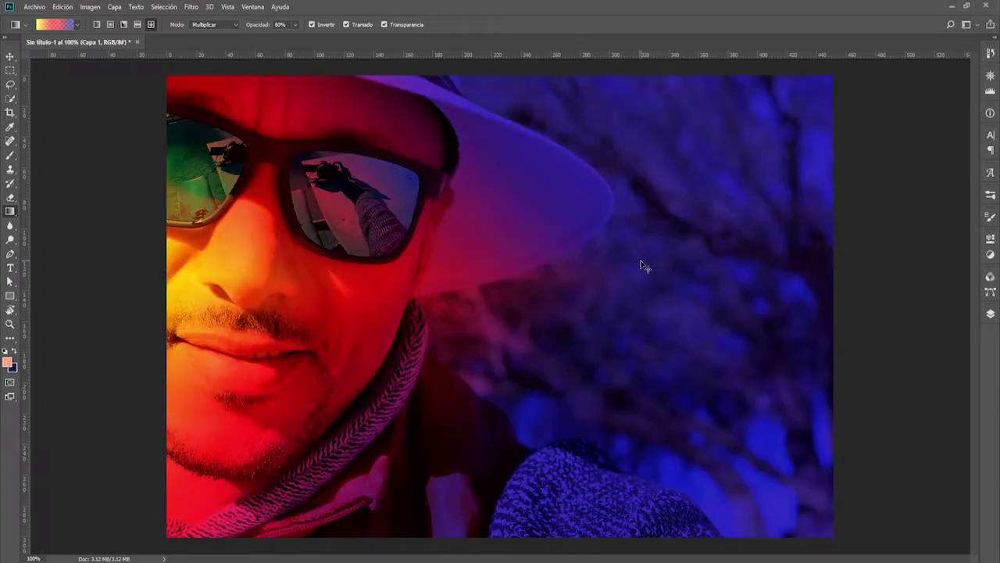
{"action": "key", "text": "ctrl+z"}
{"action": "left_click_drag", "start_coordinate": [486, 278], "coordinate": [885, 278]}
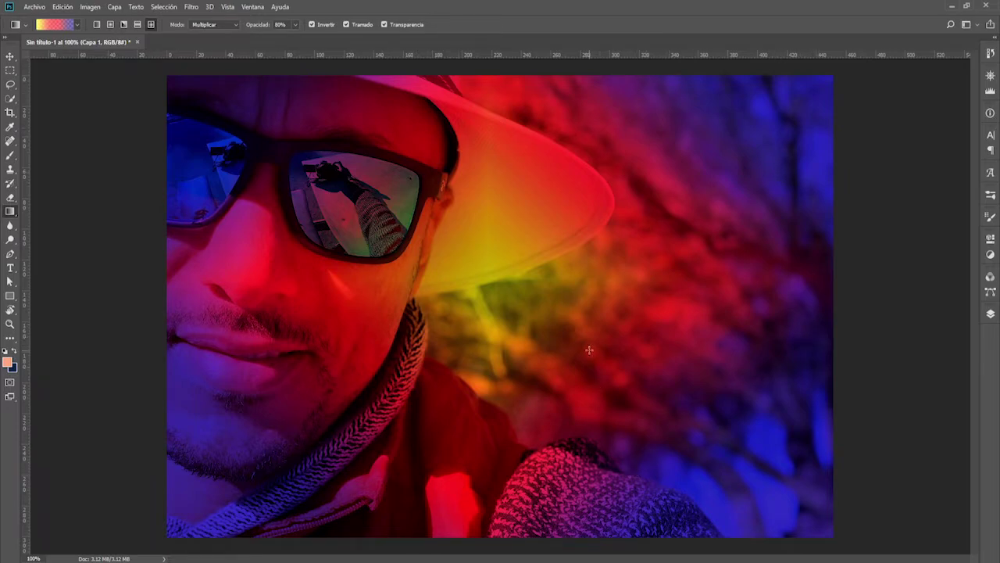
{"action": "key", "text": "ctrl+z"}
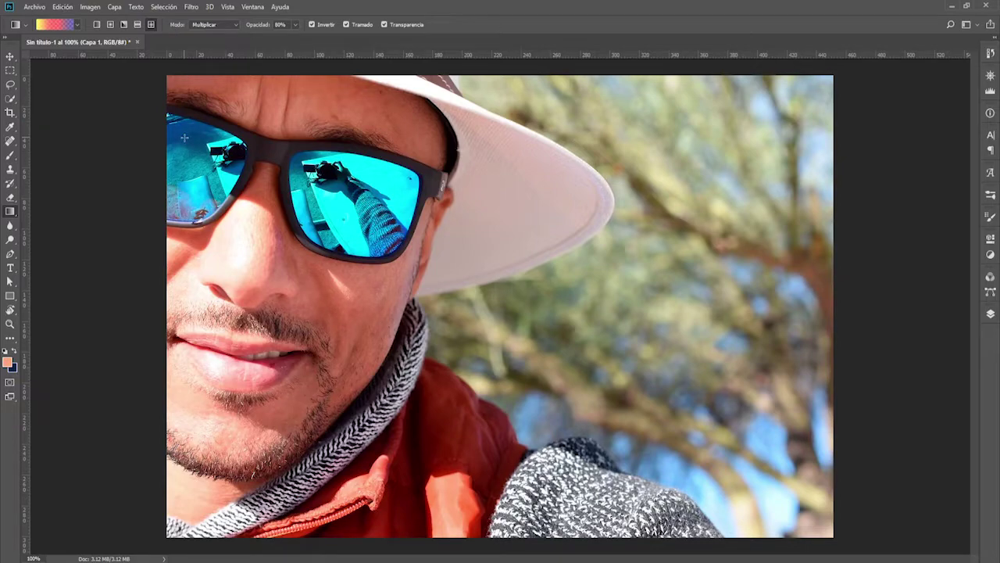
{"action": "left_click", "coordinate": [230, 25]}
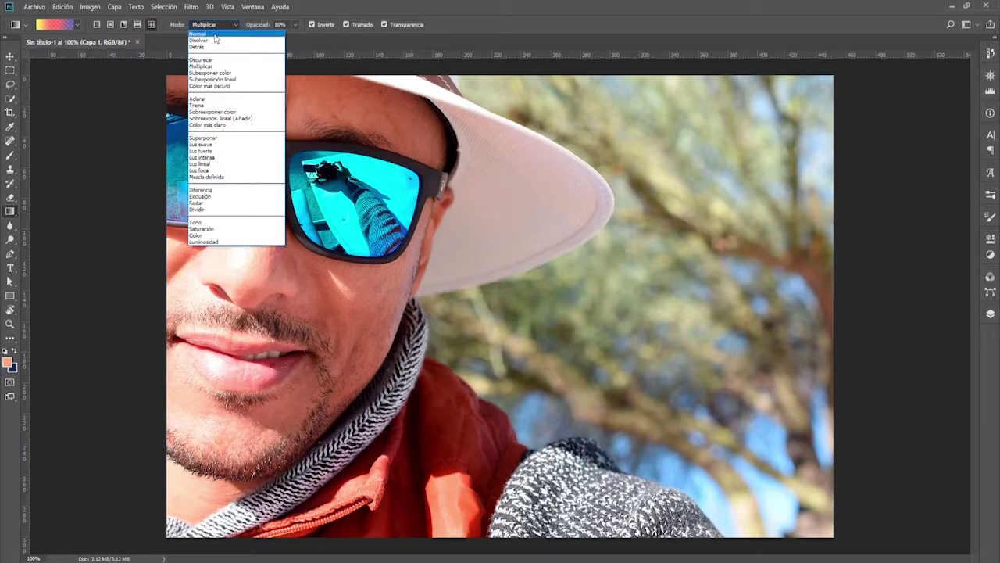
Set the gradient blend mode to Normal, test a gradient, then undo it
{"action": "left_click", "coordinate": [215, 35]}
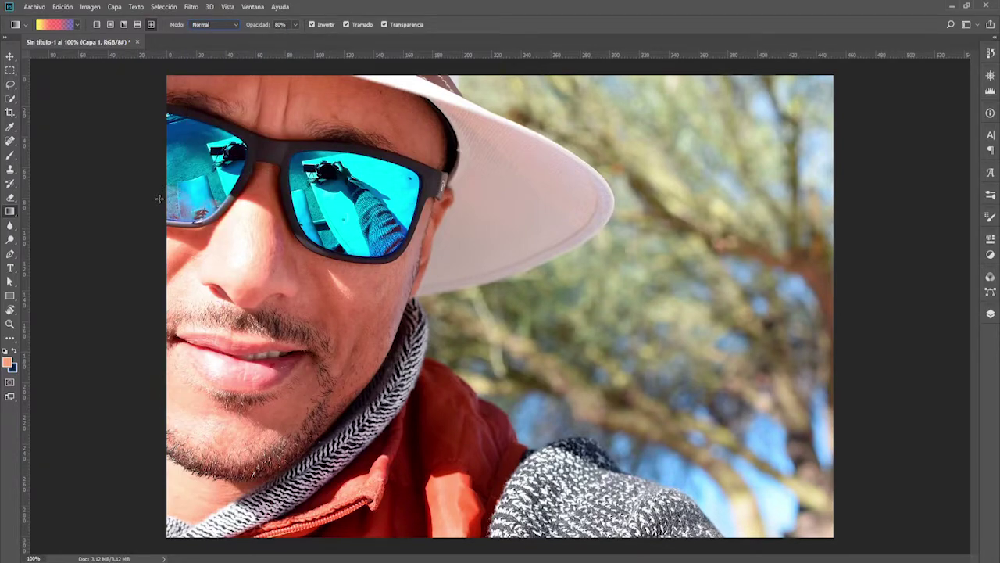
{"action": "left_click", "coordinate": [60, 28]}
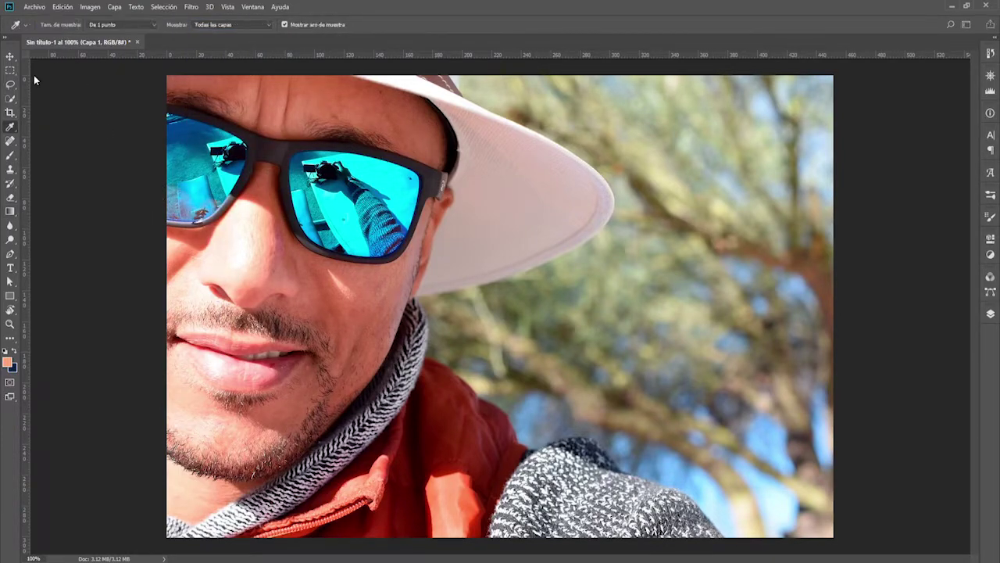
{"action": "key", "text": "g"}
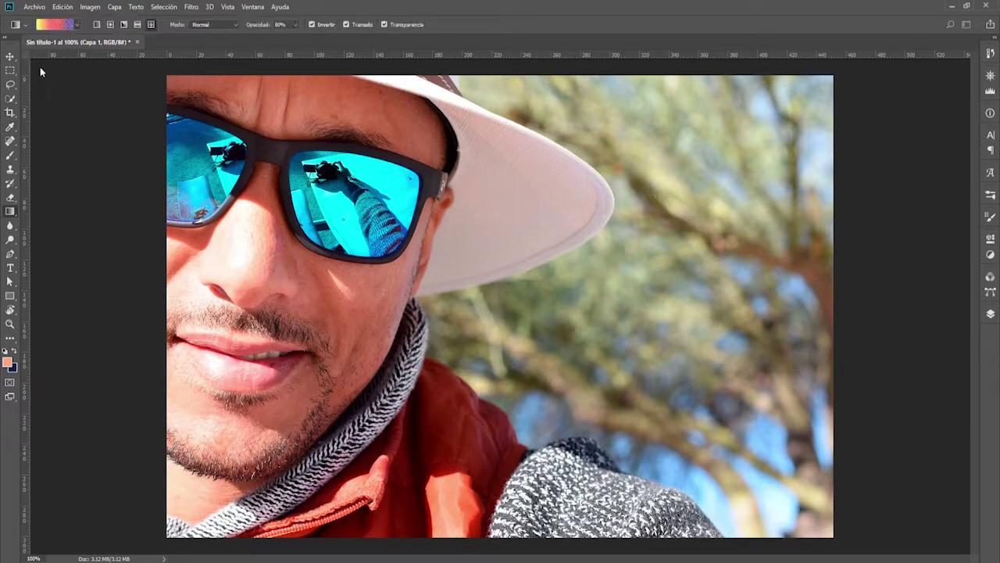
{"action": "left_click", "coordinate": [77, 24]}
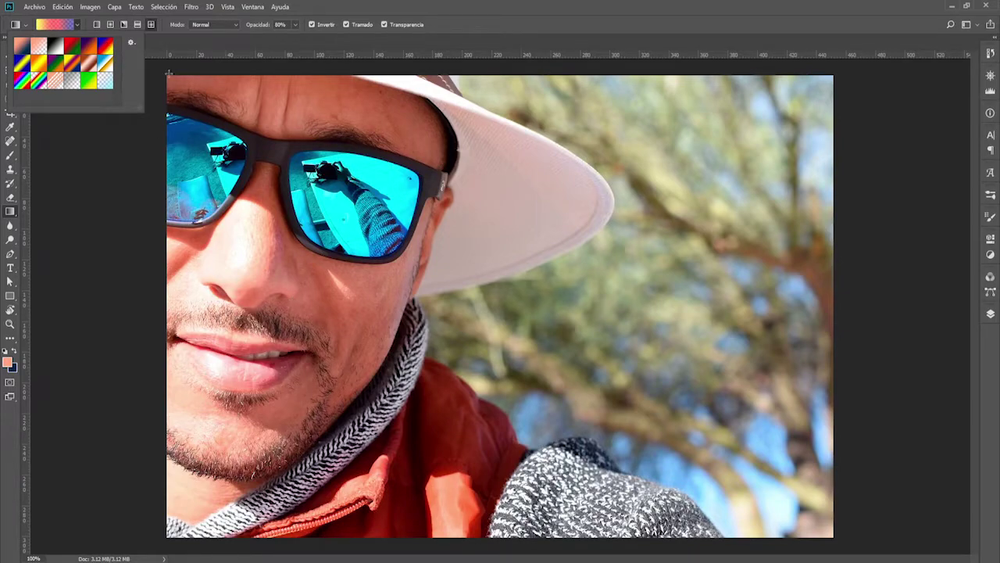
{"action": "left_click", "coordinate": [234, 27]}
{"action": "left_click", "coordinate": [233, 26]}
{"action": "left_click", "coordinate": [232, 37]}
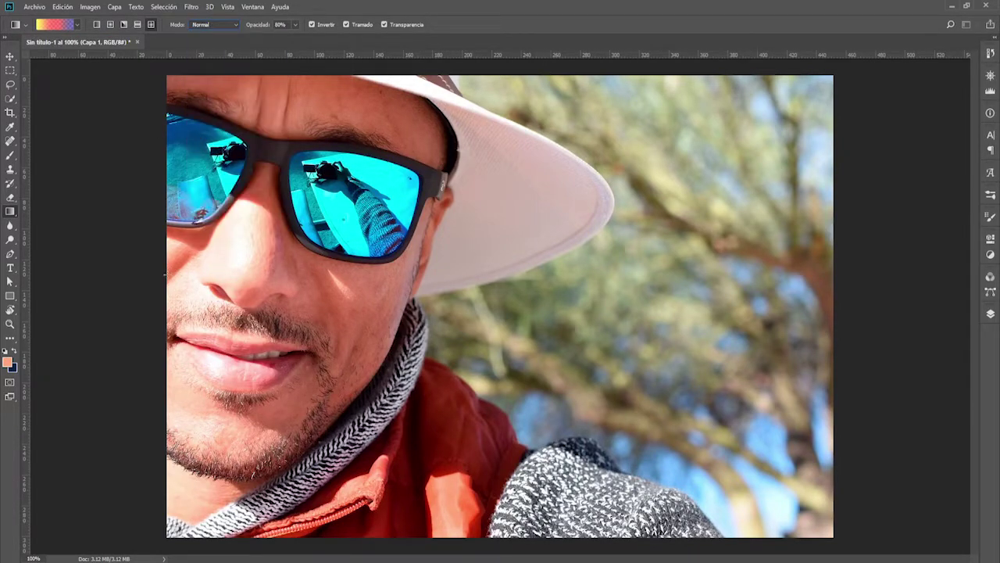
{"action": "left_click_drag", "start_coordinate": [157, 276], "coordinate": [665, 276]}
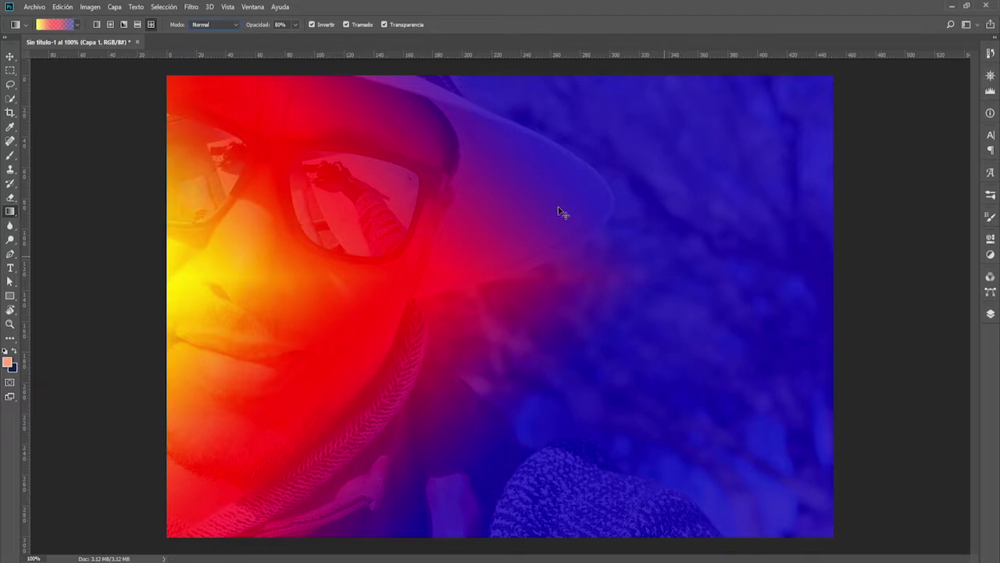
{"action": "key", "text": "ctrl+z"}
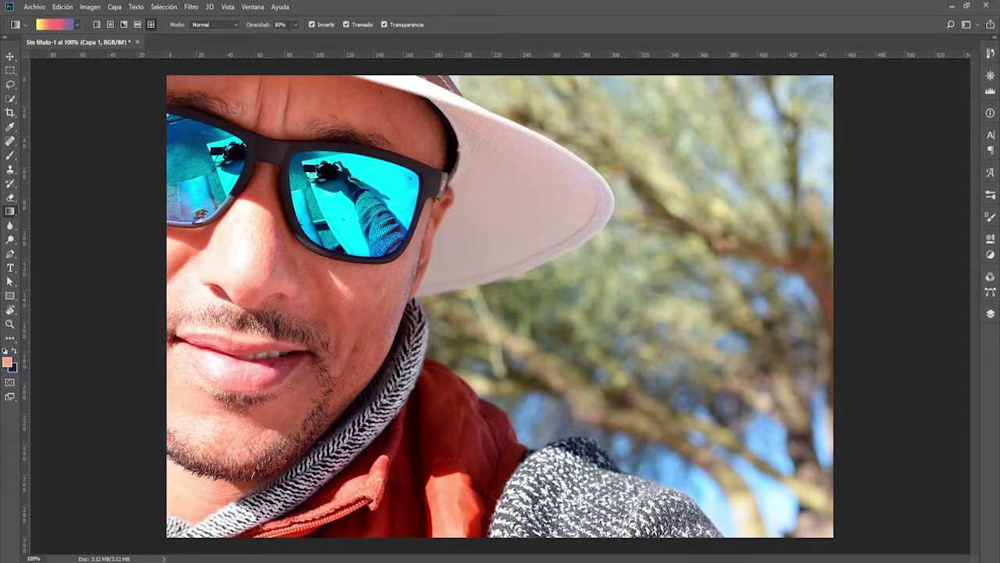
Raise the gradient opacity to 100%, test a full-opacity gradient, then undo it
{"action": "left_click", "coordinate": [296, 25]}
{"action": "left_click_drag", "start_coordinate": [296, 39], "coordinate": [316, 41]}
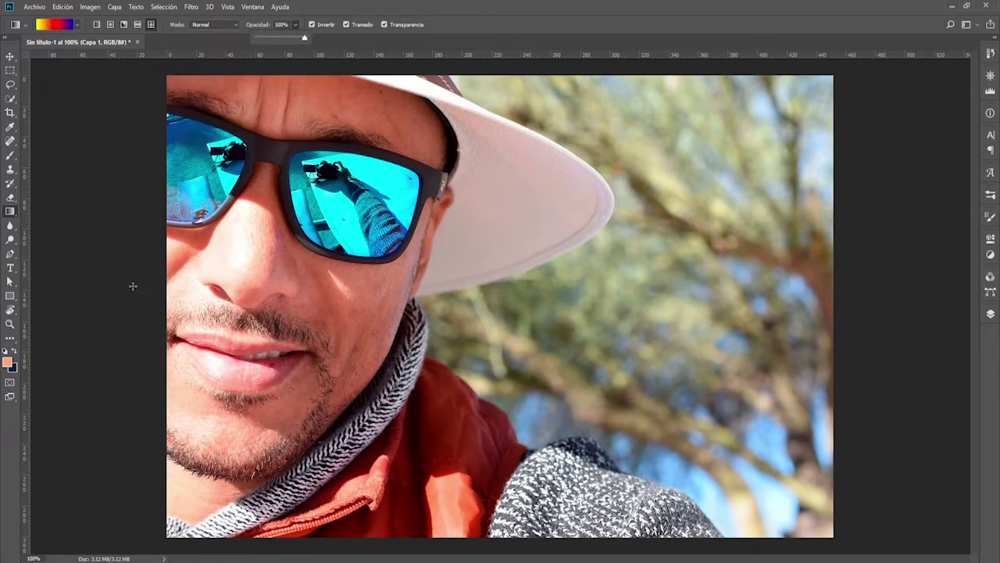
{"action": "left_click_drag", "start_coordinate": [157, 288], "coordinate": [754, 288]}
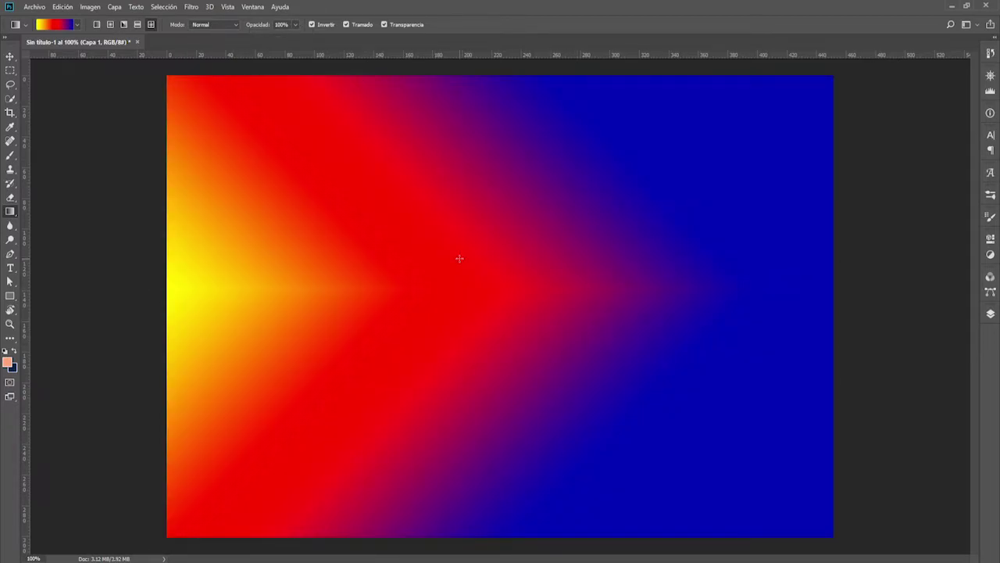
{"action": "key", "text": "ctrl+z"}
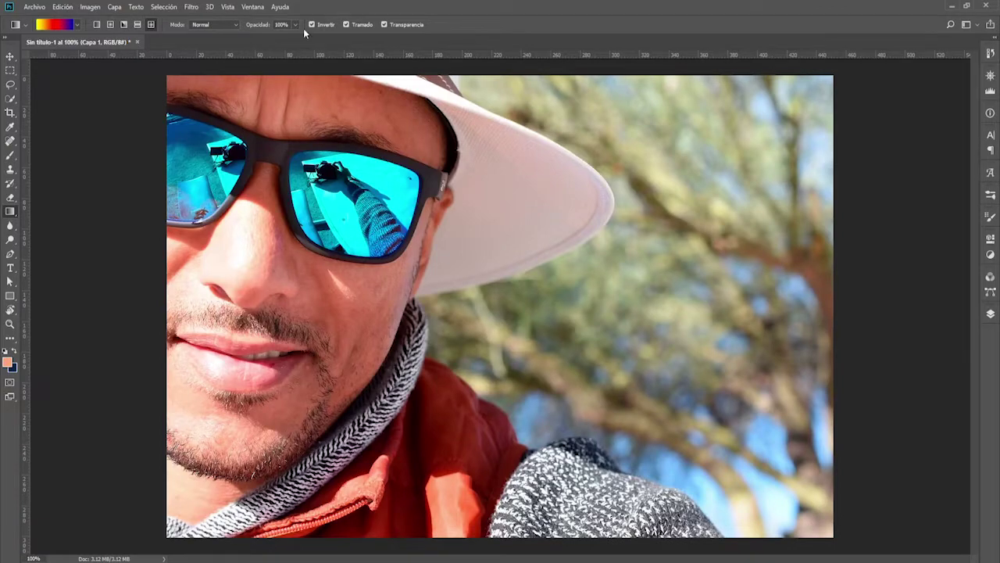
Set the gradient opacity to 50%, test a gradient across the photo, then undo it
{"action": "left_click", "coordinate": [295, 24]}
{"action": "left_click_drag", "start_coordinate": [295, 40], "coordinate": [271, 40]}
{"action": "left_click_drag", "start_coordinate": [270, 39], "coordinate": [272, 40]}
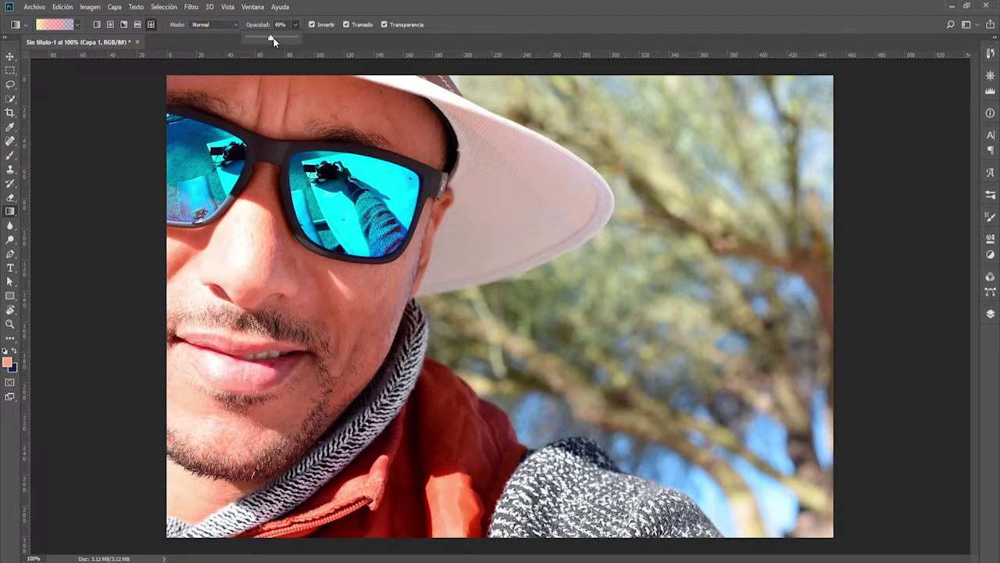
{"action": "left_click", "coordinate": [274, 25]}
{"action": "type", "text": "5"}
{"action": "key", "text": "Return"}
{"action": "type", "text": "0"}
{"action": "left_click_drag", "start_coordinate": [179, 226], "coordinate": [694, 243]}
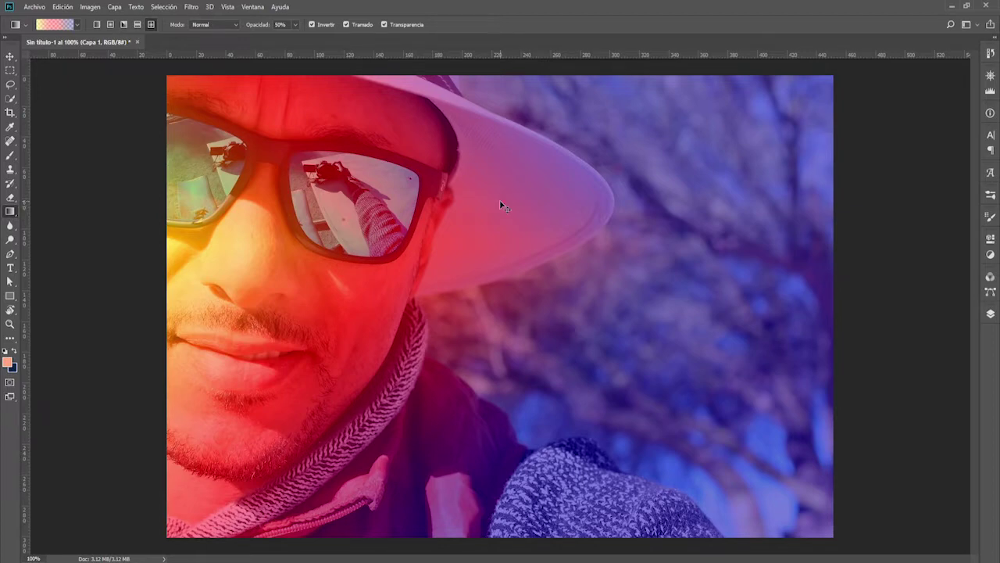
{"action": "key", "text": "ctrl+z"}
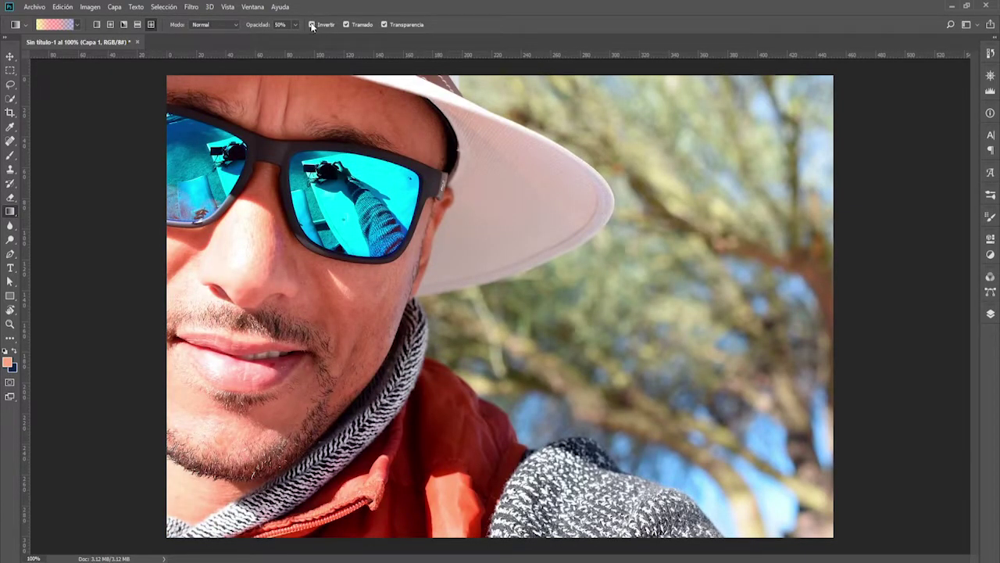
Uncheck Invertir for the gradient, leaving Transparencia switched on
{"action": "left_click", "coordinate": [312, 25]}
{"action": "left_click", "coordinate": [384, 25]}
{"action": "left_click", "coordinate": [384, 25]}
Show the Layers panel, try and undo a red-to-yellow gradient, then view Capa 1's blend modes
{"action": "left_click", "coordinate": [990, 314]}
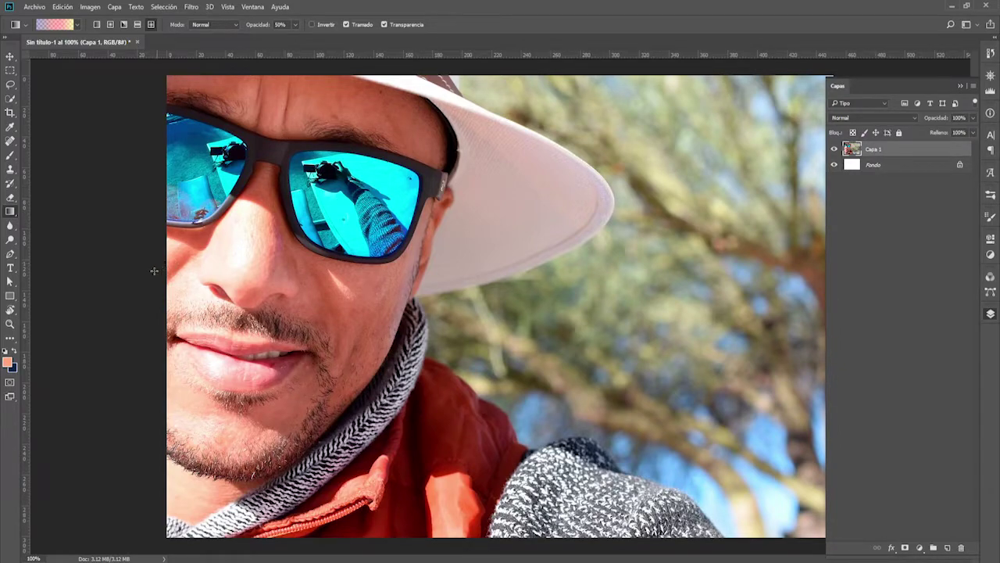
{"action": "left_click_drag", "start_coordinate": [125, 270], "coordinate": [558, 277]}
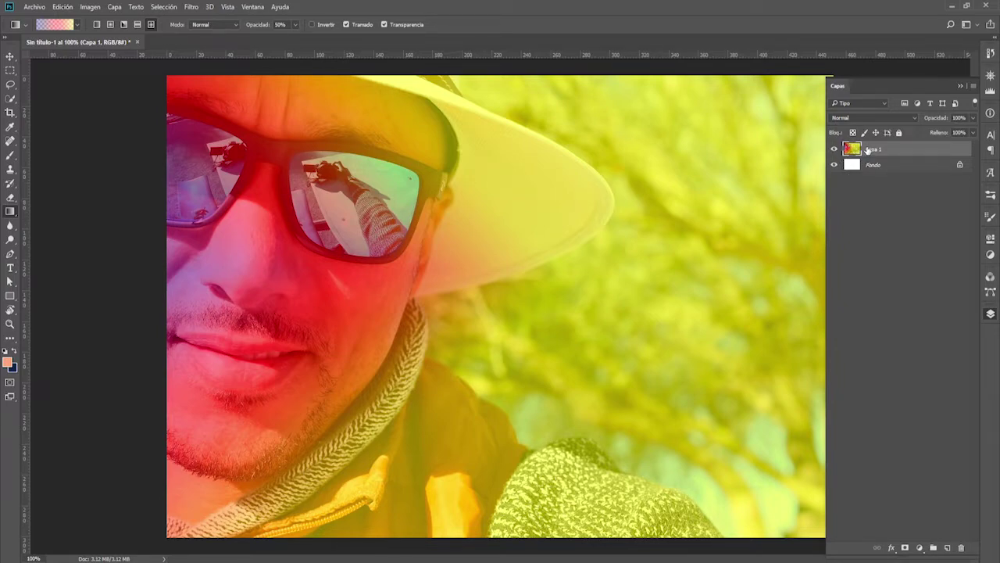
{"action": "key", "text": "ctrl+z"}
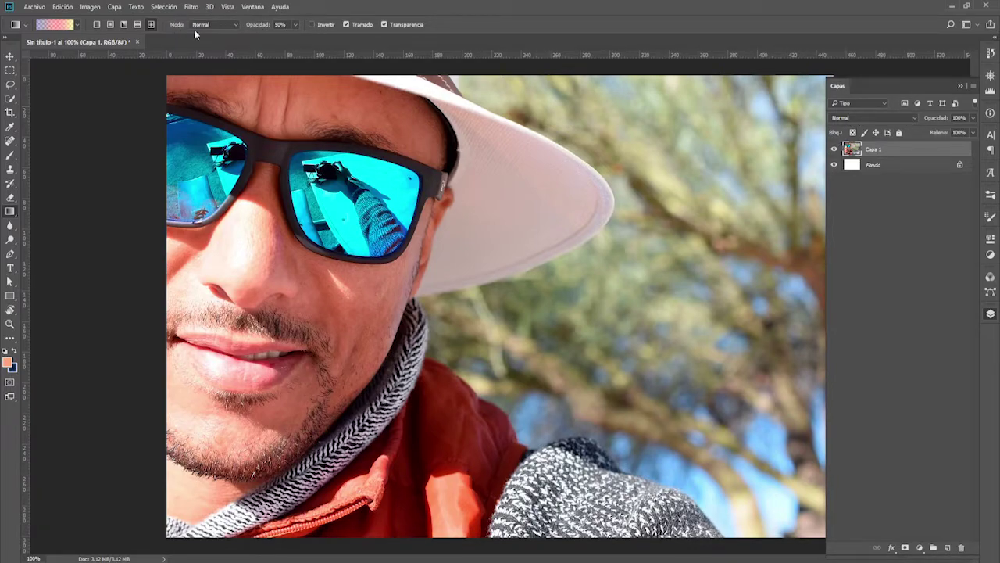
{"action": "left_click", "coordinate": [908, 117]}
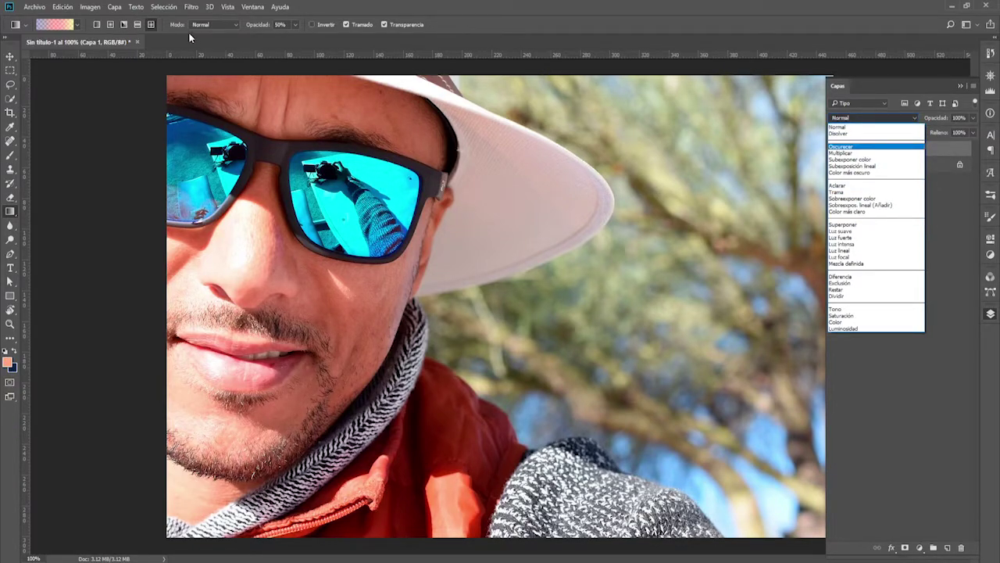
{"action": "left_click", "coordinate": [941, 127]}
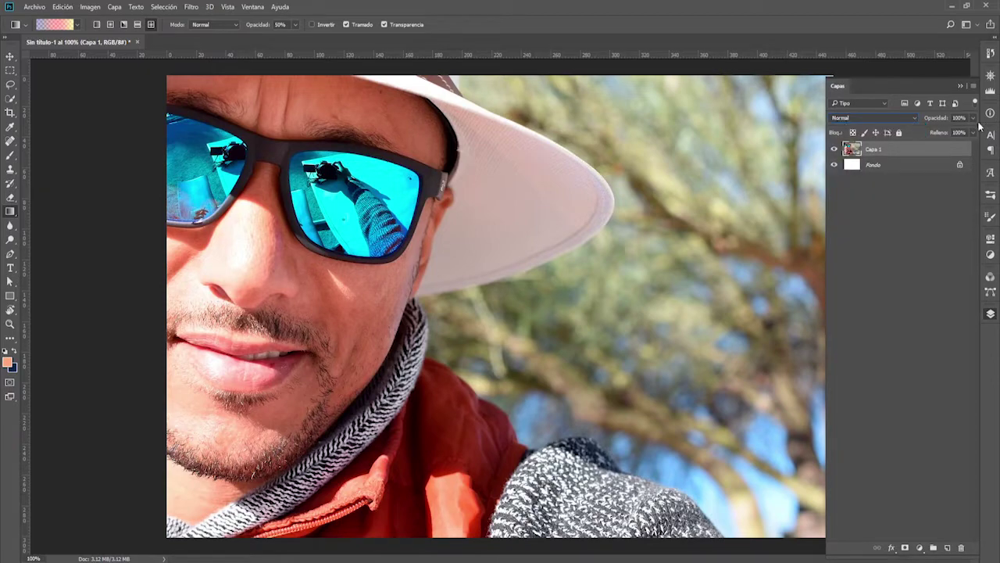
{"action": "left_click", "coordinate": [973, 118]}
{"action": "left_click", "coordinate": [972, 133]}
{"action": "left_click", "coordinate": [921, 133]}
{"action": "left_click", "coordinate": [893, 548]}
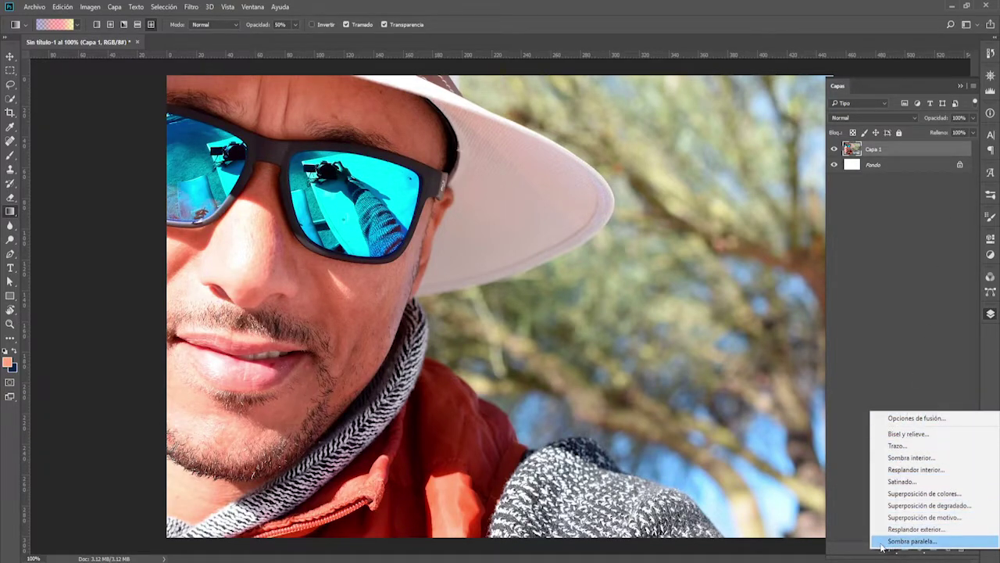
{"action": "left_click", "coordinate": [860, 549]}
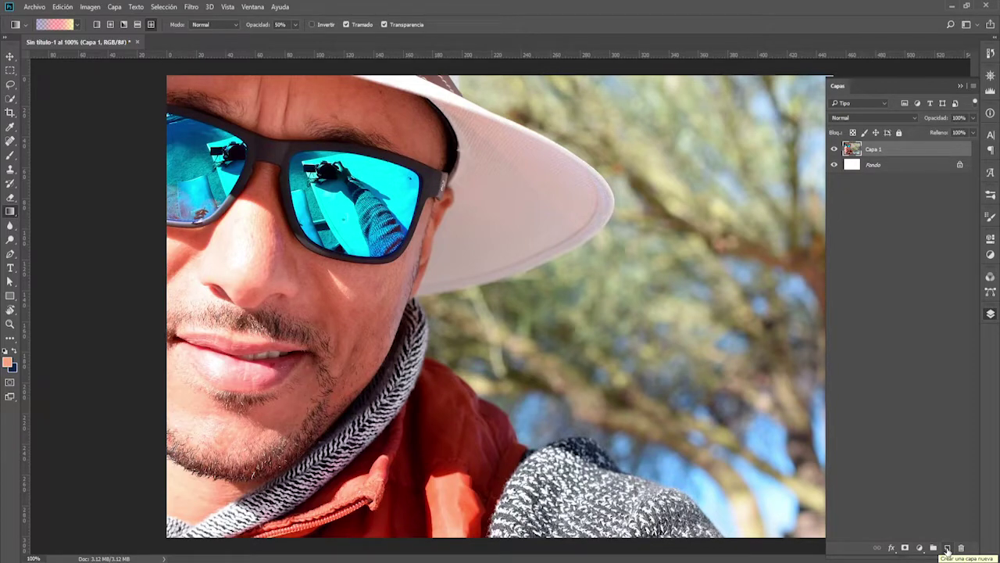
Add layer Capa 2 and drag a 100% opacity Multiplicar gradient across the whole canvas
{"action": "left_click", "coordinate": [947, 549]}
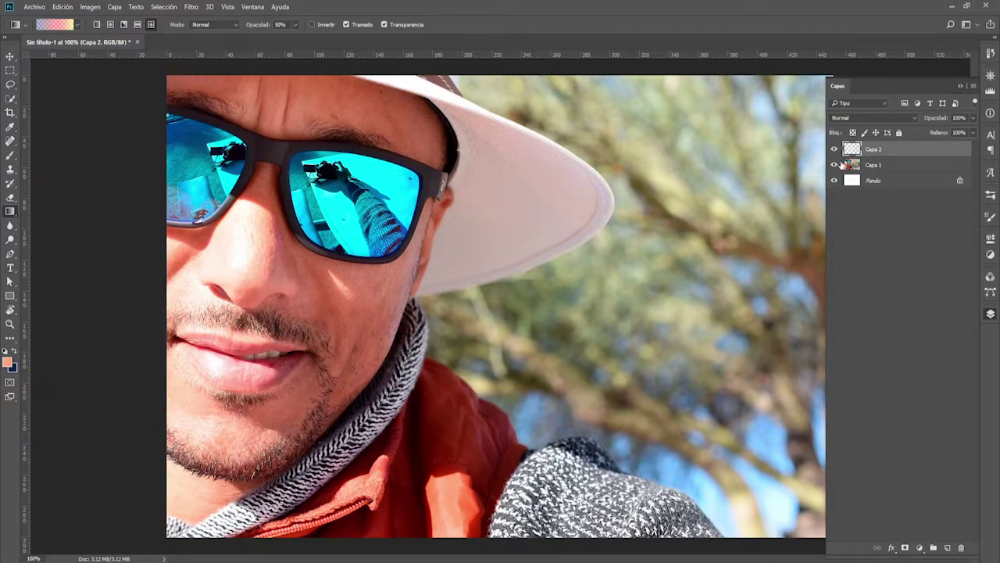
{"action": "left_click", "coordinate": [294, 26]}
{"action": "left_click_drag", "start_coordinate": [296, 37], "coordinate": [357, 41]}
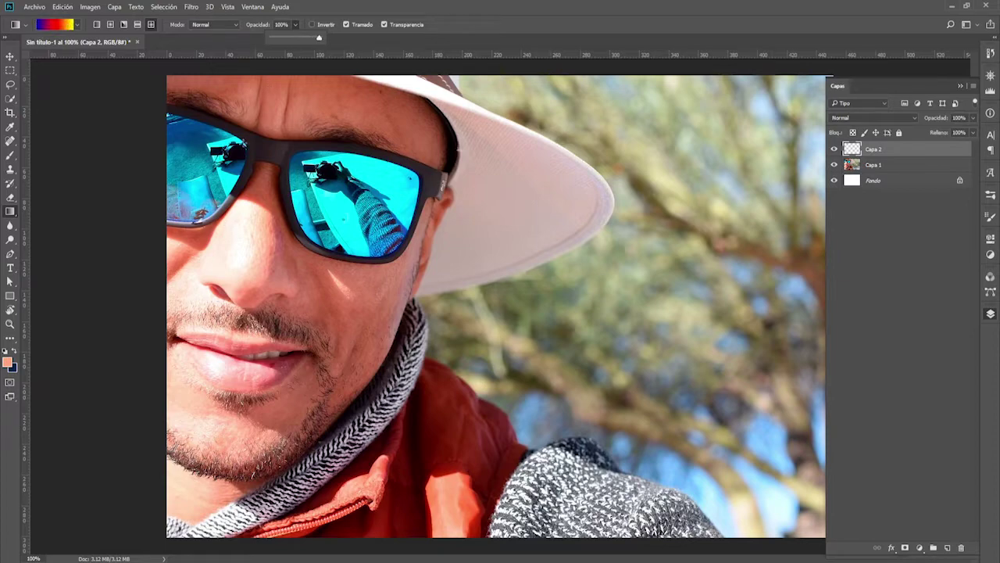
{"action": "left_click", "coordinate": [231, 26]}
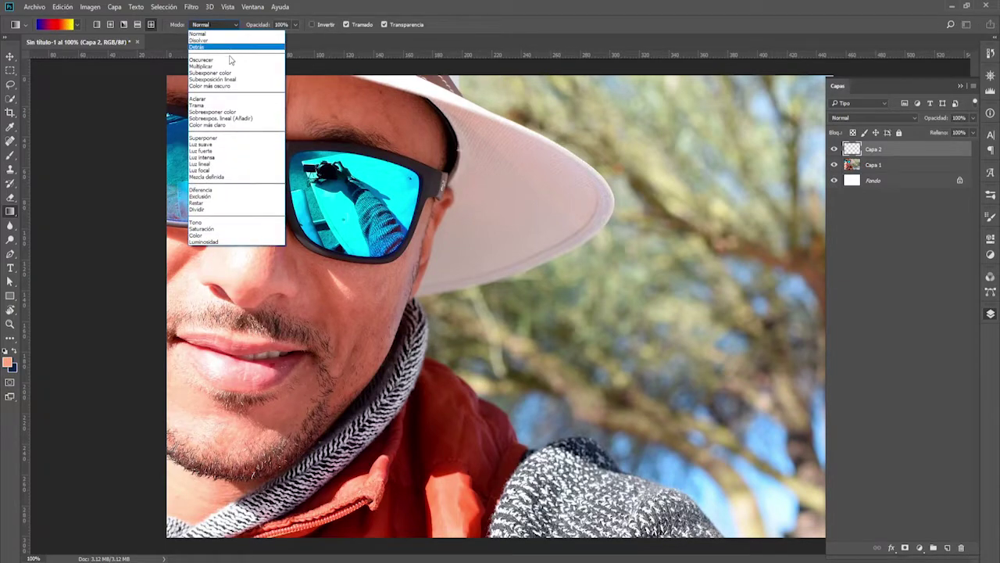
{"action": "left_click", "coordinate": [226, 54]}
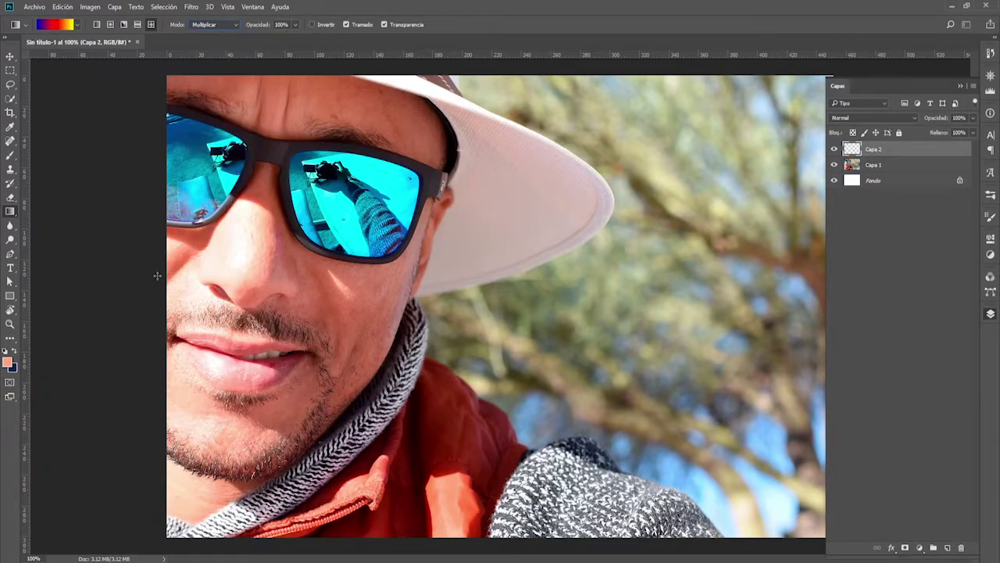
{"action": "mouse_move", "coordinate": [164, 275]}
{"action": "left_mouse_down"}
{"action": "mouse_move", "coordinate": [117, 274]}
{"action": "mouse_move", "coordinate": [599, 274]}
{"action": "left_mouse_up"}
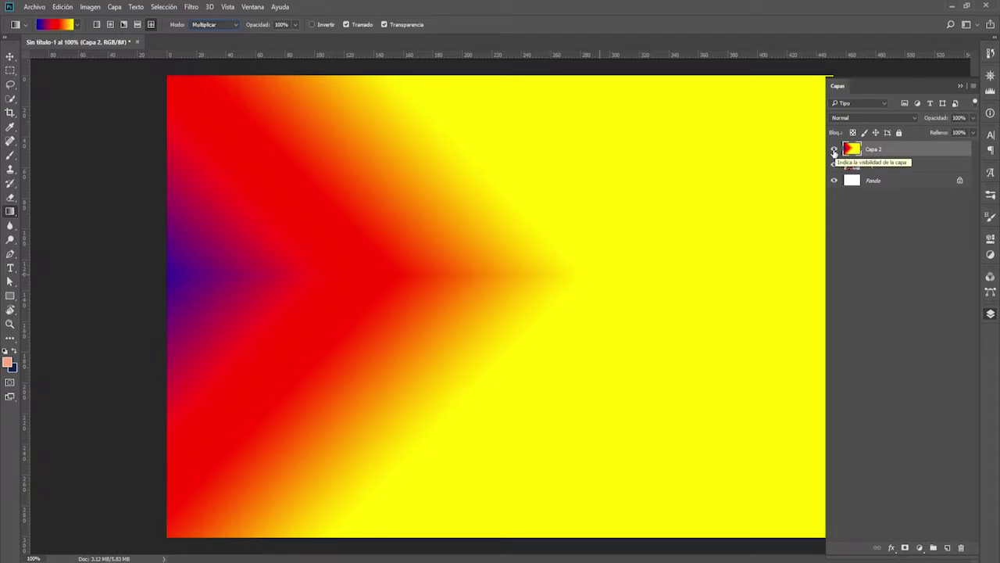
{"action": "left_click", "coordinate": [834, 150]}
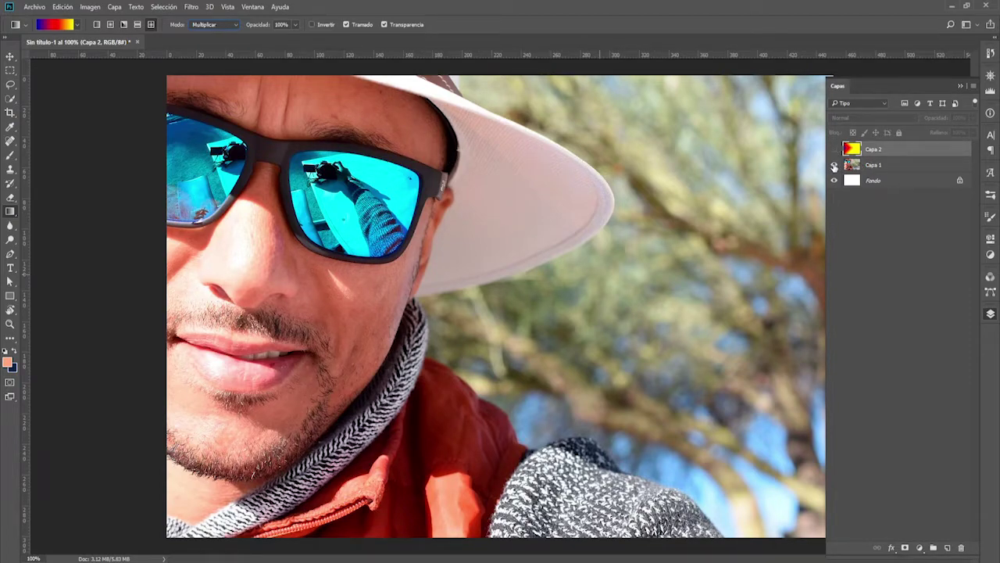
{"action": "left_click", "coordinate": [833, 166]}
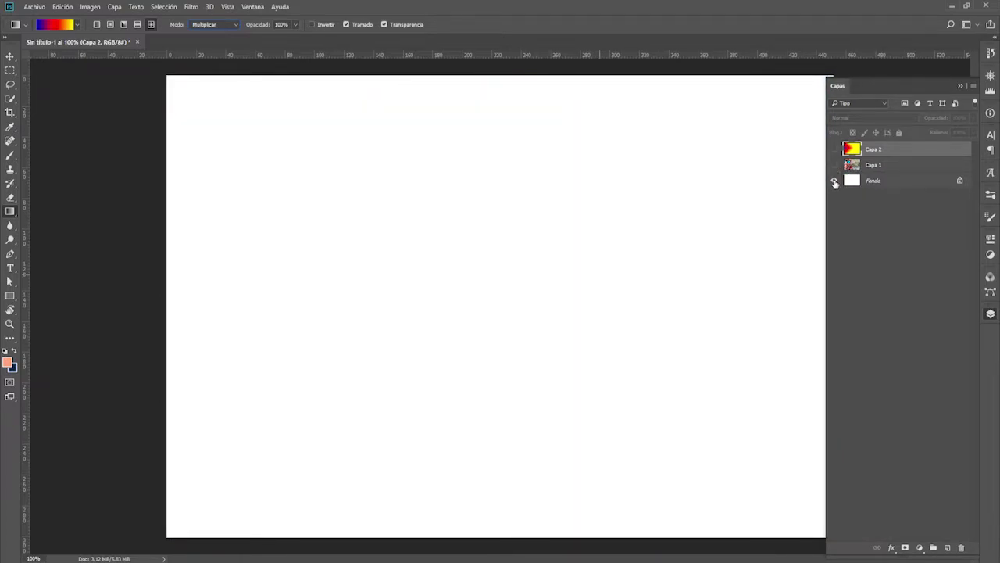
{"action": "left_click", "coordinate": [834, 181]}
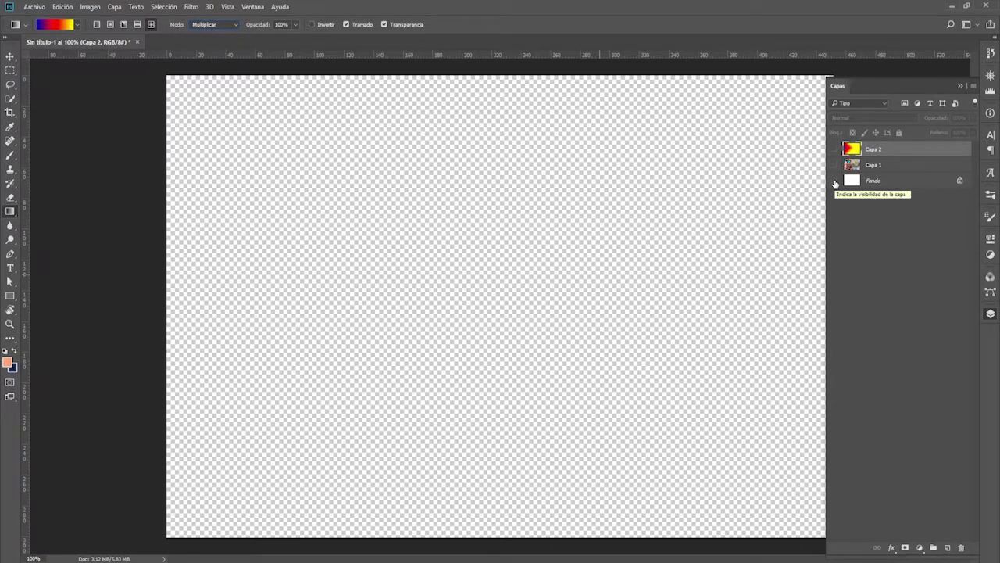
{"action": "left_click", "coordinate": [835, 182]}
{"action": "left_click", "coordinate": [834, 165]}
{"action": "left_click", "coordinate": [834, 149]}
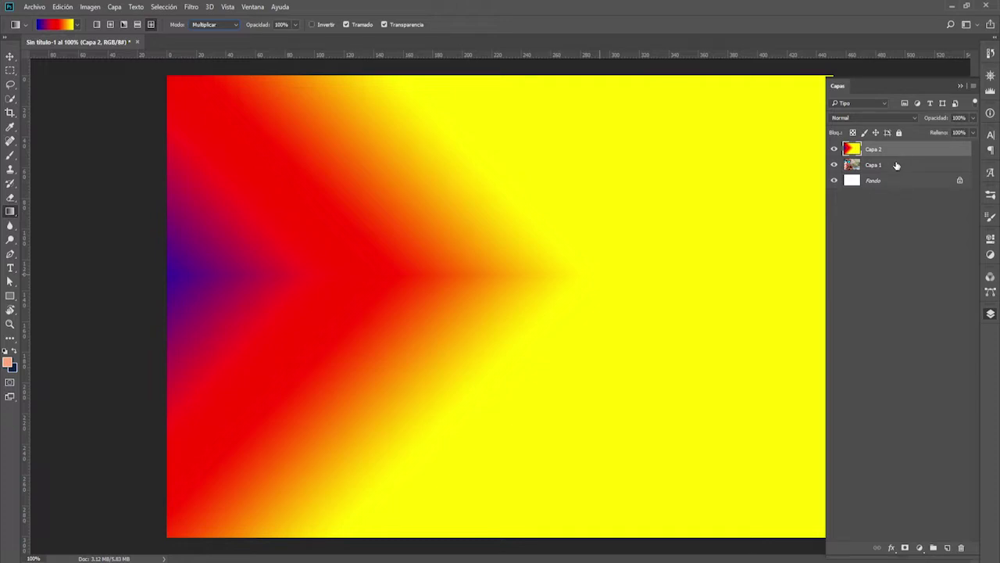
Rename layer Capa 1 to 'foto' and layer Capa 2 to 'degradado'
{"action": "left_click", "coordinate": [897, 164]}
{"action": "left_click", "coordinate": [899, 150]}
{"action": "left_click", "coordinate": [893, 165]}
{"action": "double_click", "coordinate": [873, 166]}
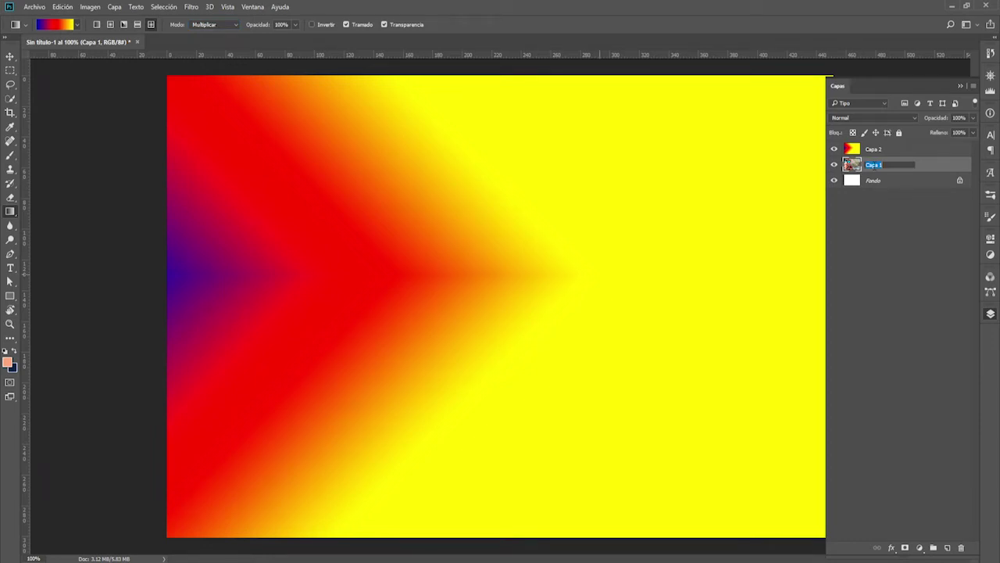
{"action": "key", "text": "BackSpace"}
{"action": "type", "text": "Fotos"}
{"action": "key", "text": "Return"}
{"action": "double_click", "coordinate": [873, 150]}
{"action": "type", "text": "degradado"}
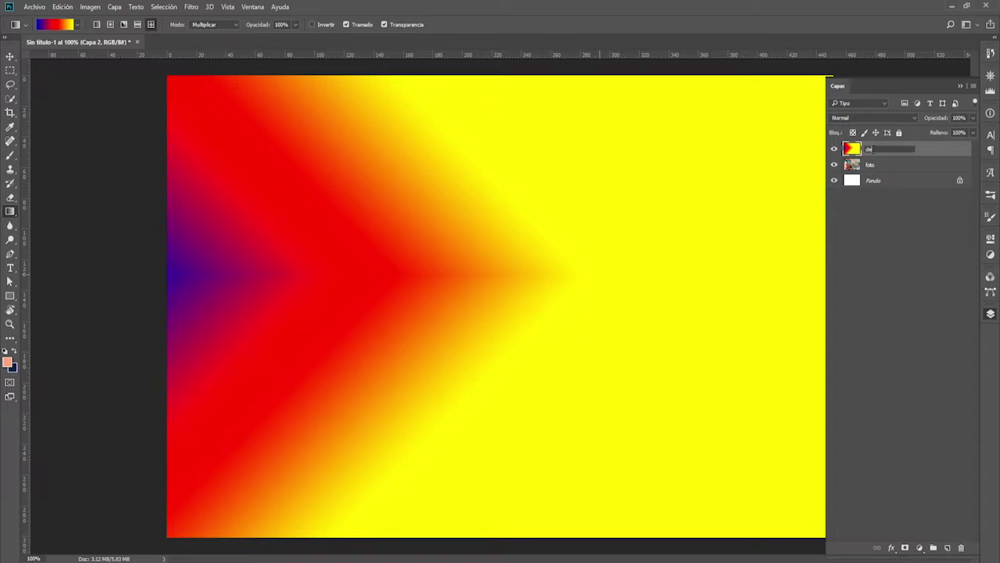
{"action": "key", "text": "Return"}
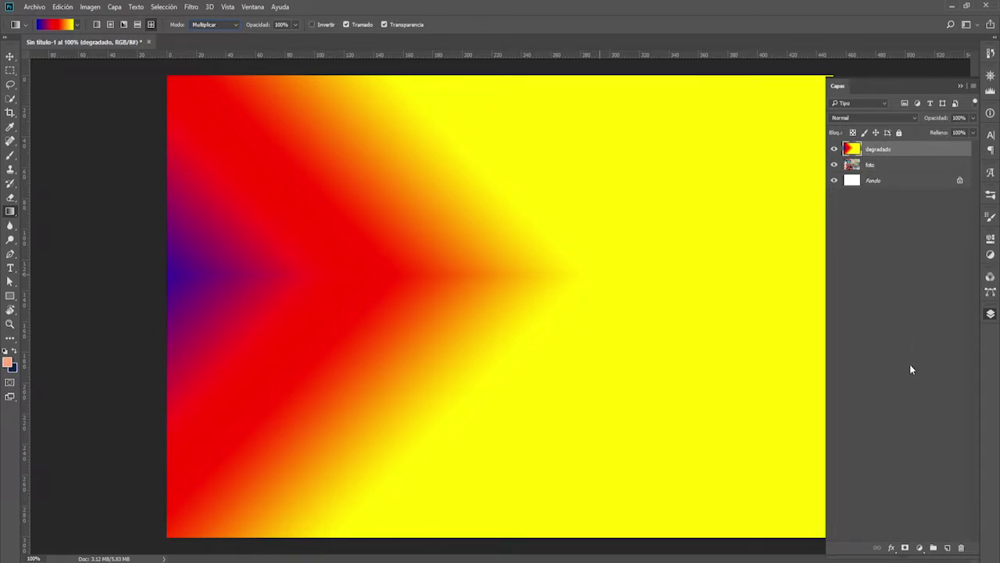
{"action": "left_click", "coordinate": [947, 547]}
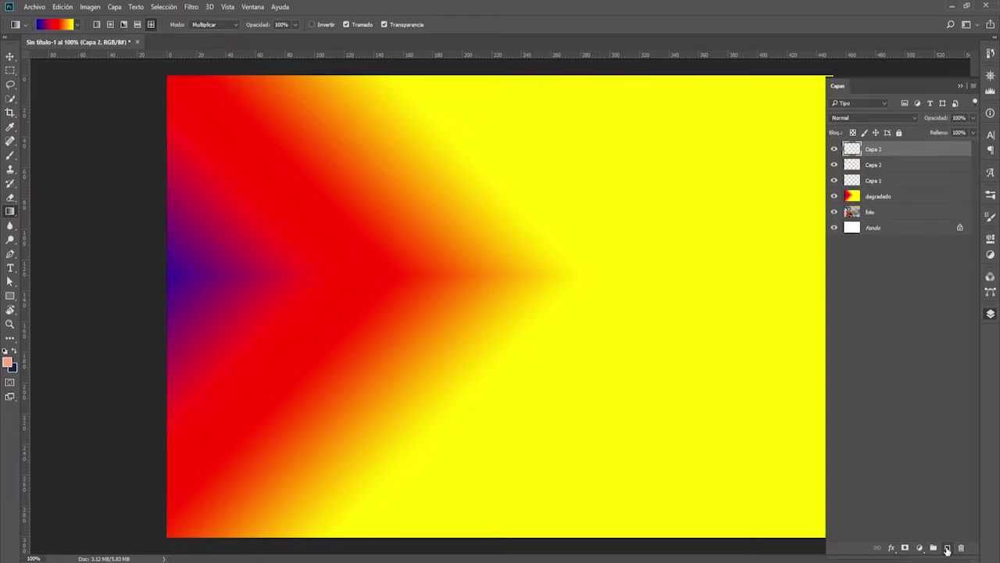
{"action": "left_click", "coordinate": [947, 548]}
{"action": "left_click", "coordinate": [947, 547]}
{"action": "triple_click", "coordinate": [947, 547]}
{"action": "triple_click", "coordinate": [947, 547]}
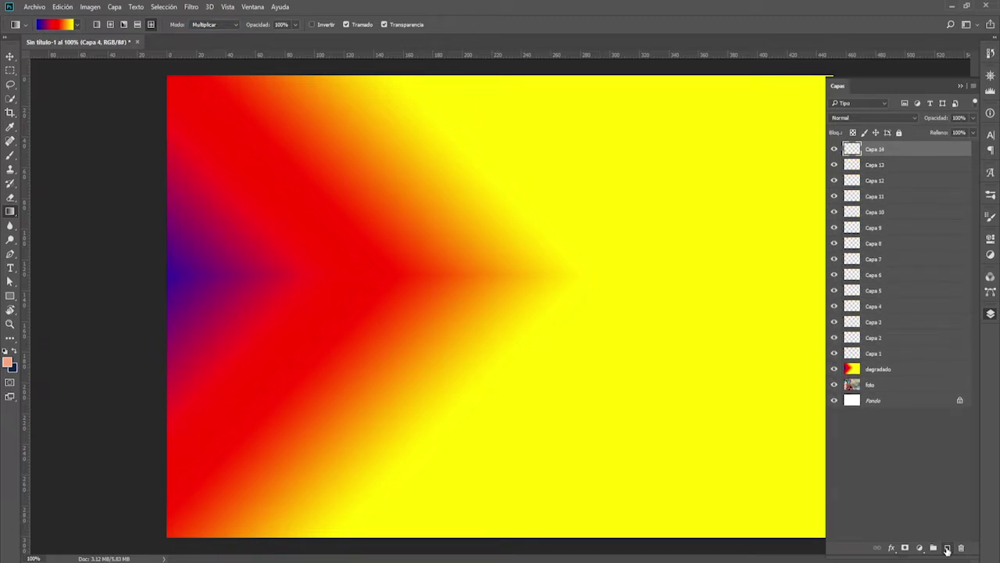
{"action": "left_click", "coordinate": [947, 547]}
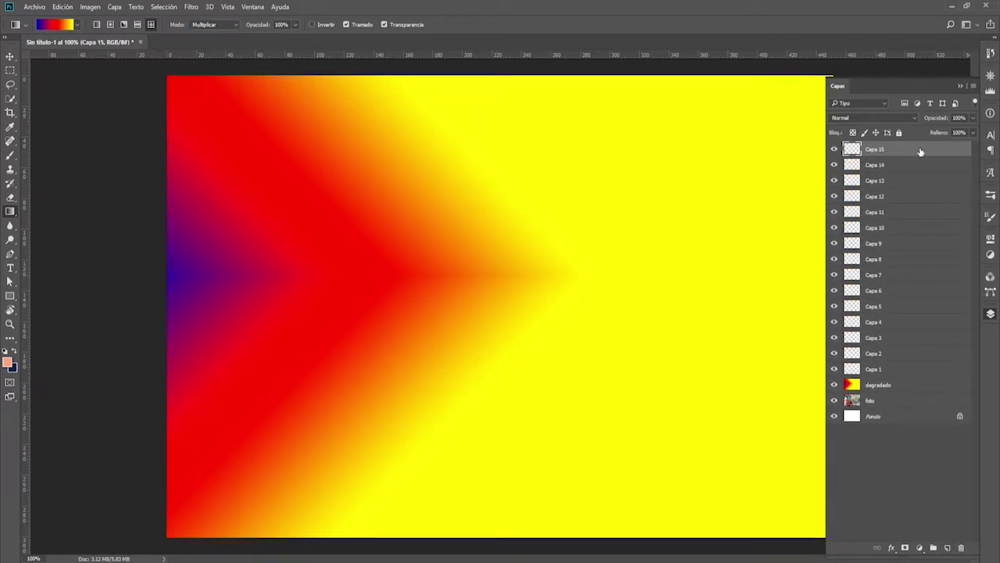
{"action": "left_click", "coordinate": [903, 372], "text": "shift"}
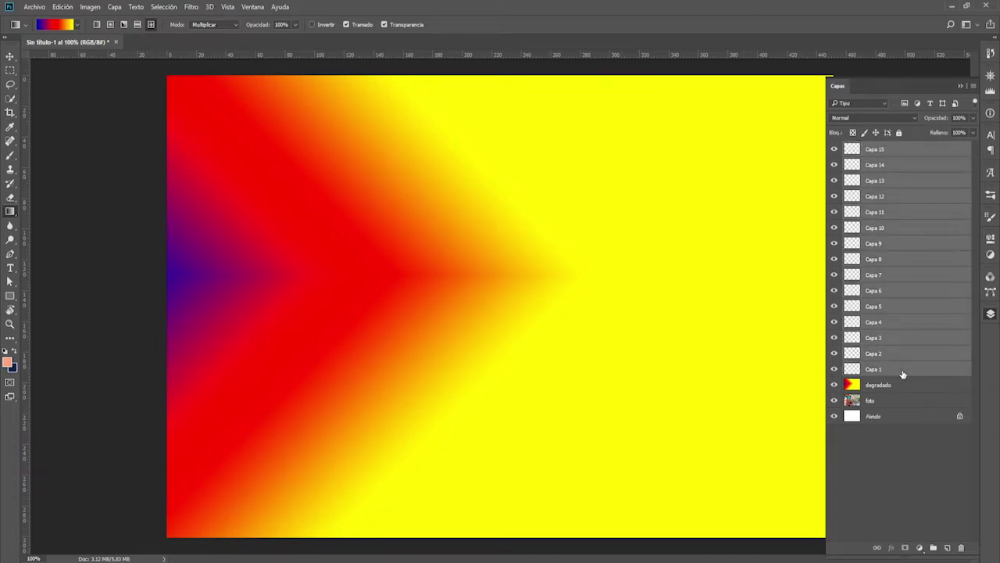
{"action": "key", "text": "Delete"}
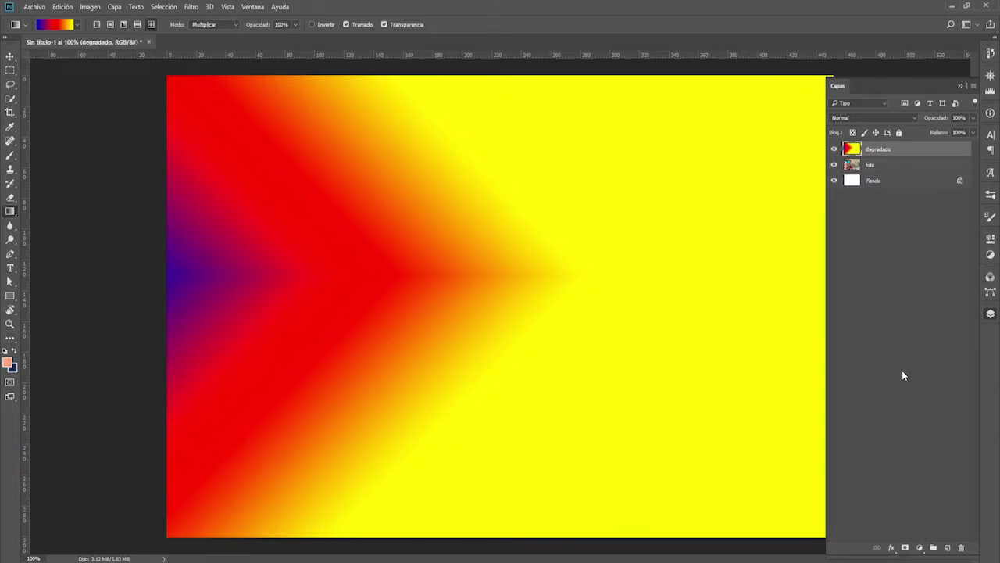
{"action": "left_click", "coordinate": [891, 166]}
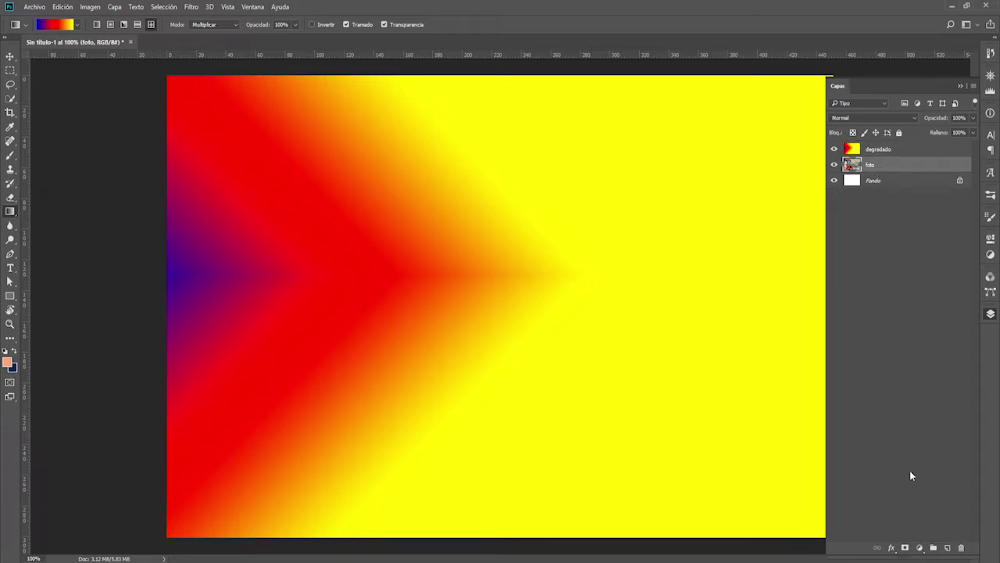
Add empty layers above degradado, then select both the foto and degradado layers
{"action": "left_click", "coordinate": [894, 151]}
{"action": "left_click", "coordinate": [947, 547]}
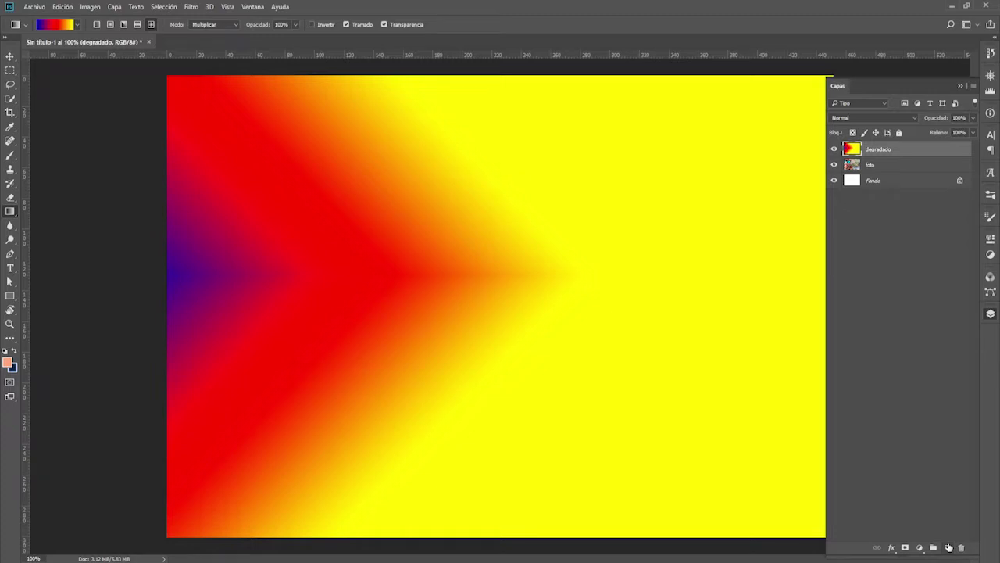
{"action": "left_click", "coordinate": [947, 547]}
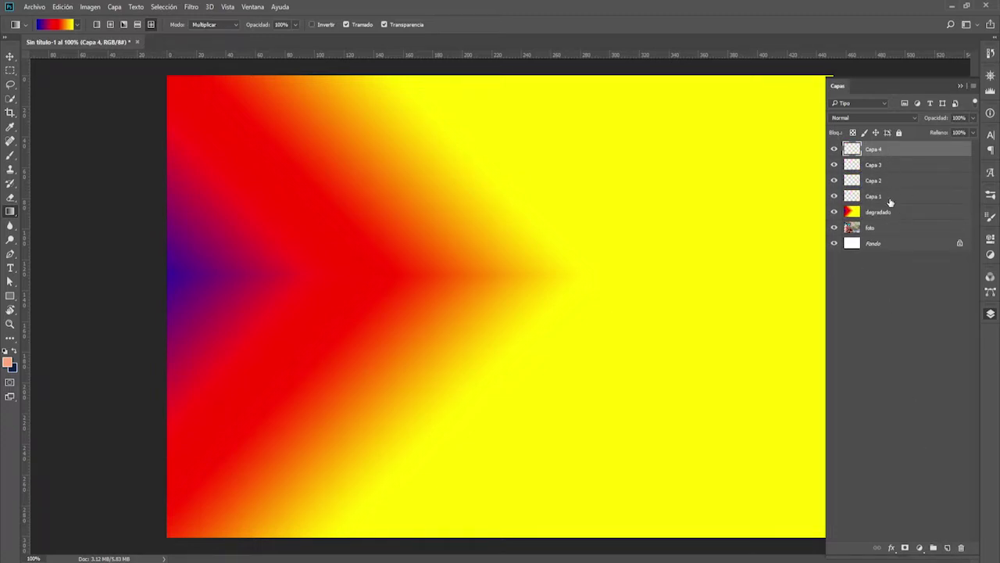
{"action": "left_click", "coordinate": [889, 227]}
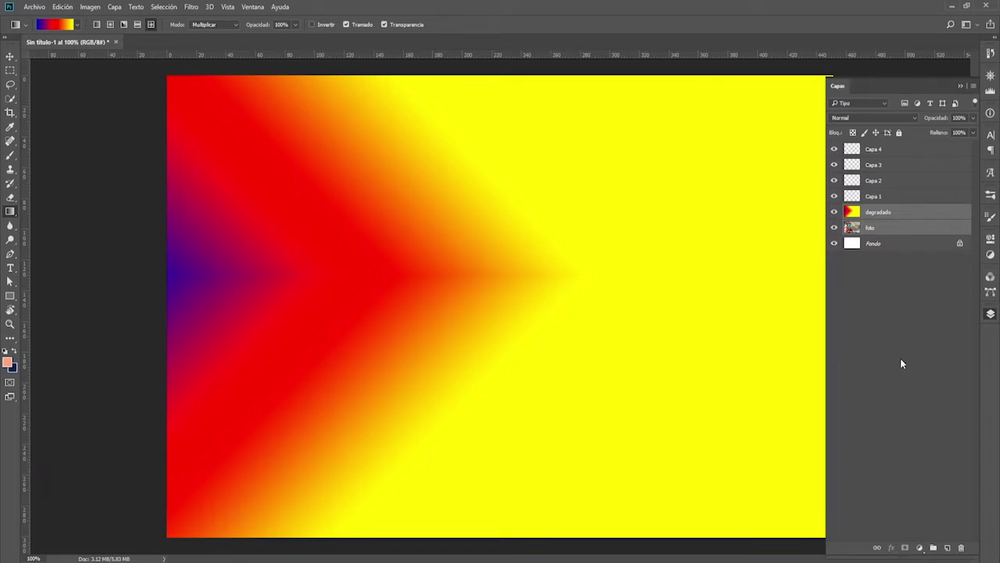
Group the degradado and foto layers with Ctrl+G and name the group 'fotos'
{"action": "key", "text": "ctrl+g"}
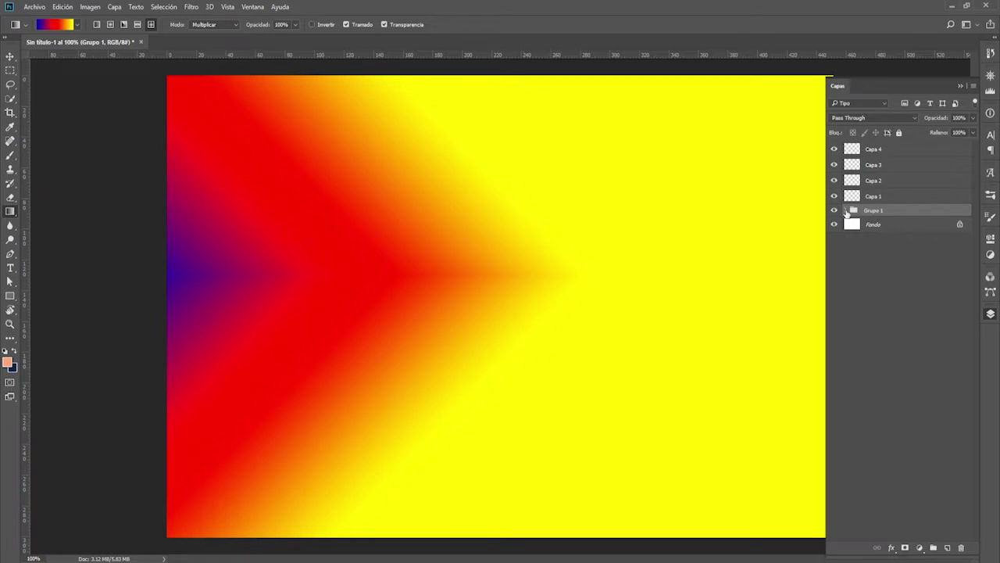
{"action": "double_click", "coordinate": [873, 212]}
{"action": "type", "text": "fotos"}
{"action": "key", "text": "Return"}
Expand the fotos group and toggle visibility of the group and the gradient layer
{"action": "left_click", "coordinate": [846, 211]}
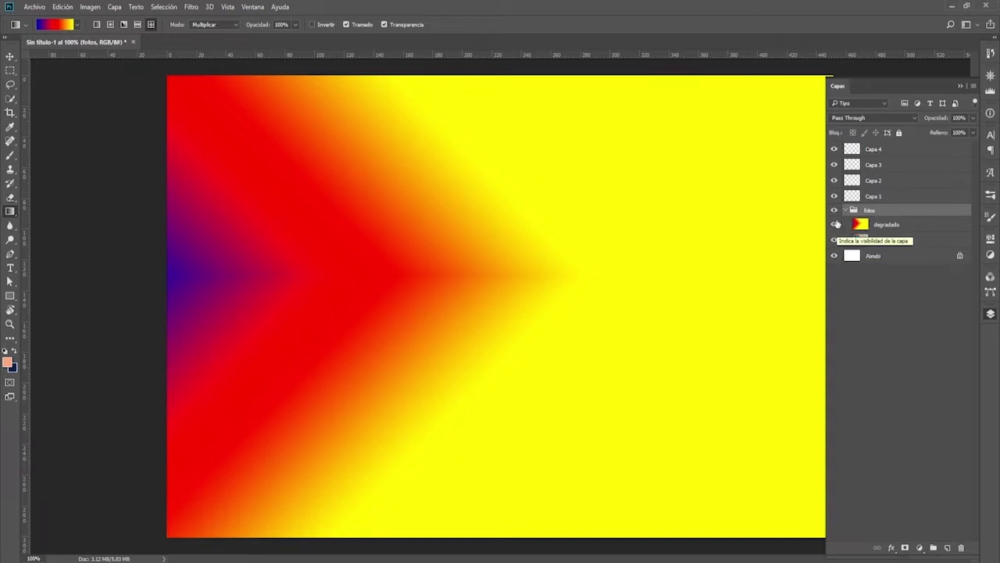
{"action": "left_click", "coordinate": [834, 213]}
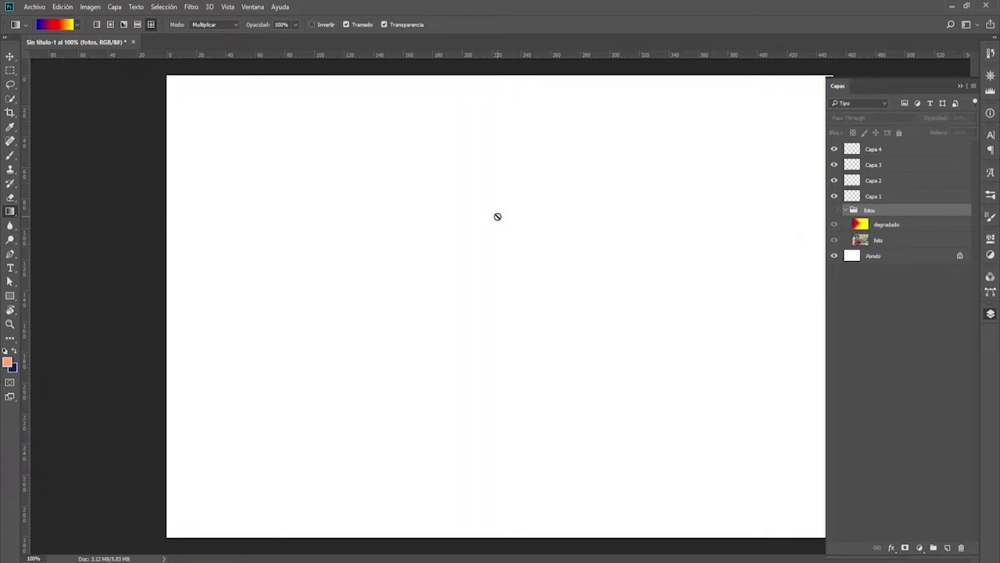
{"action": "left_click", "coordinate": [833, 211]}
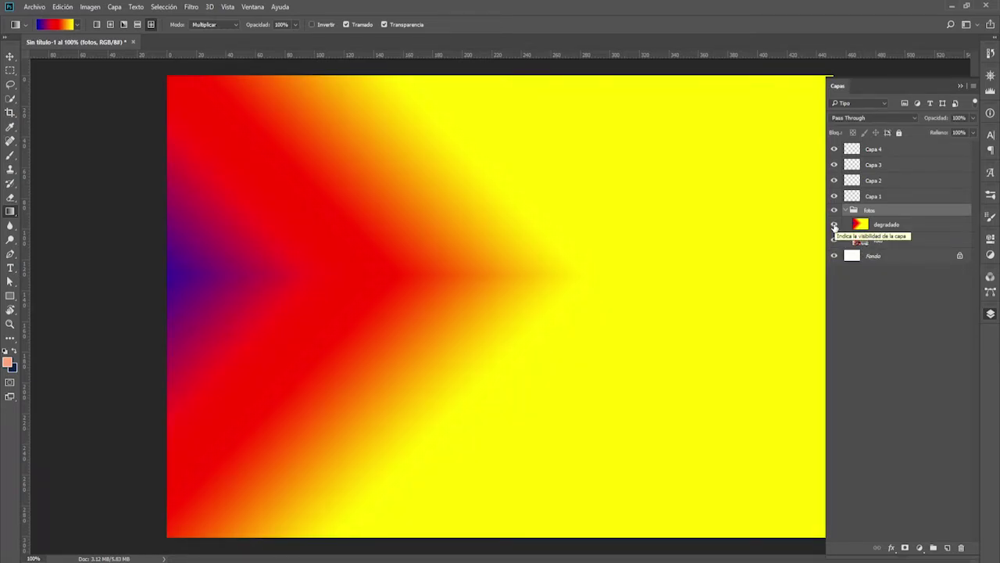
{"action": "left_click", "coordinate": [834, 225]}
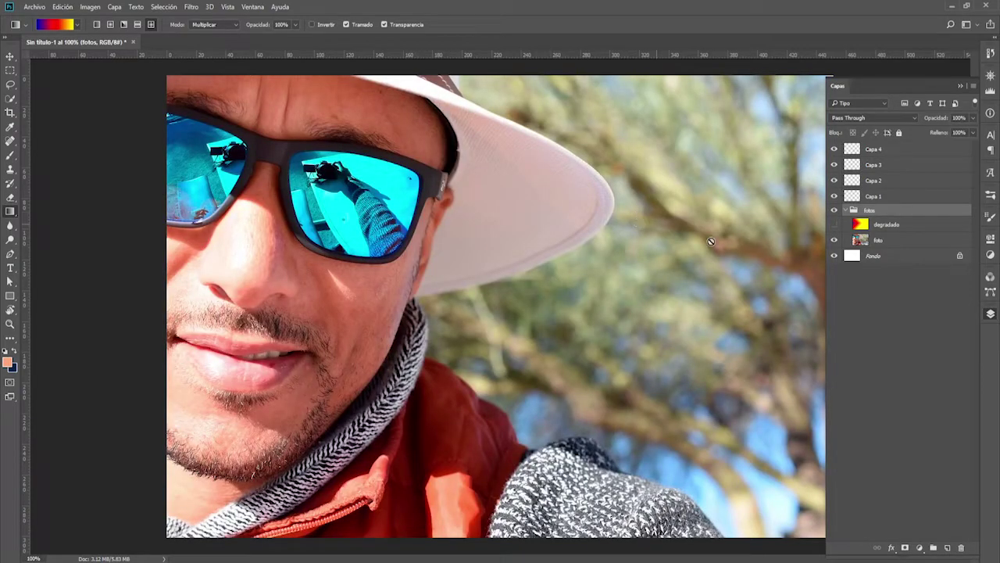
{"action": "left_click", "coordinate": [834, 224]}
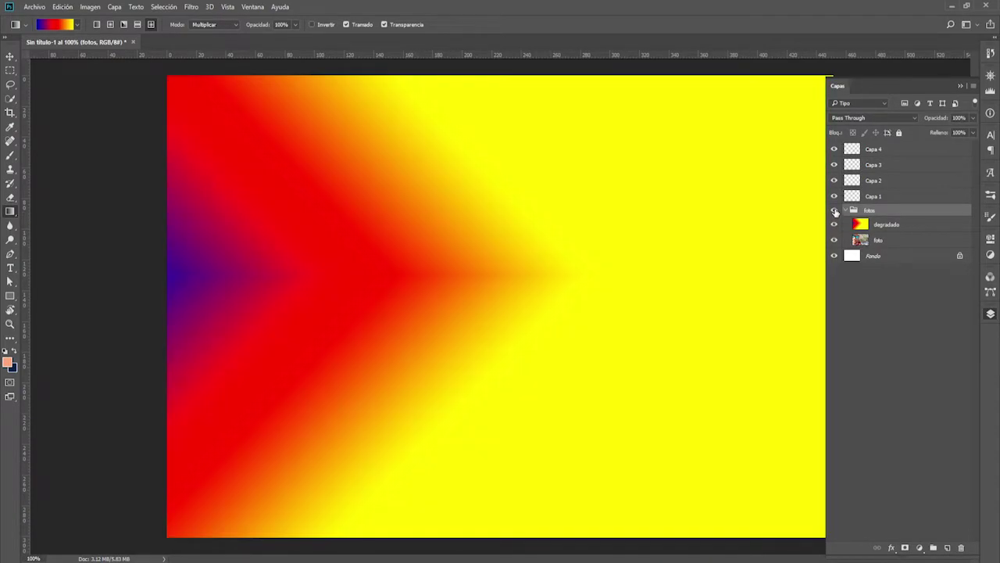
{"action": "left_click", "coordinate": [847, 211]}
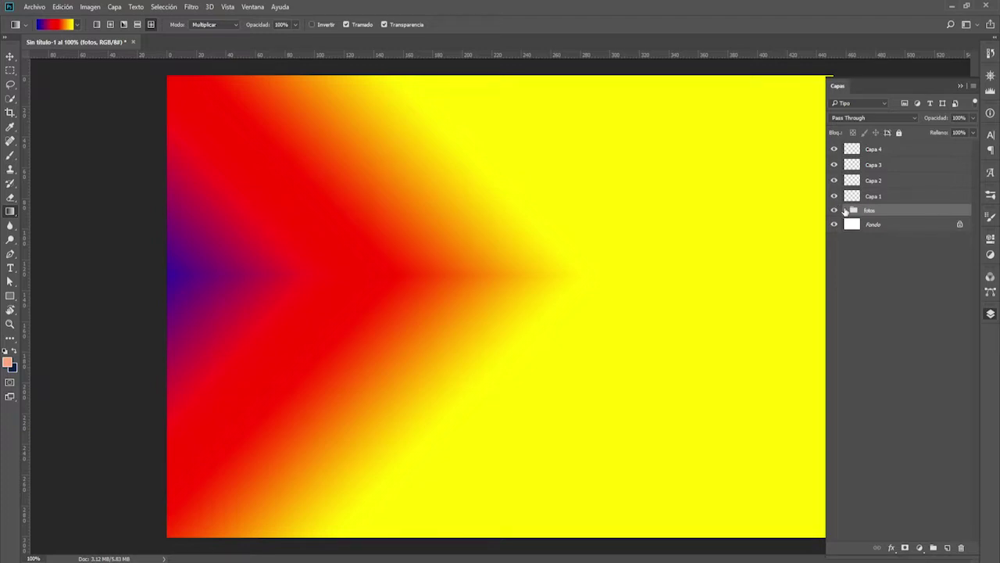
{"action": "left_click", "coordinate": [847, 211]}
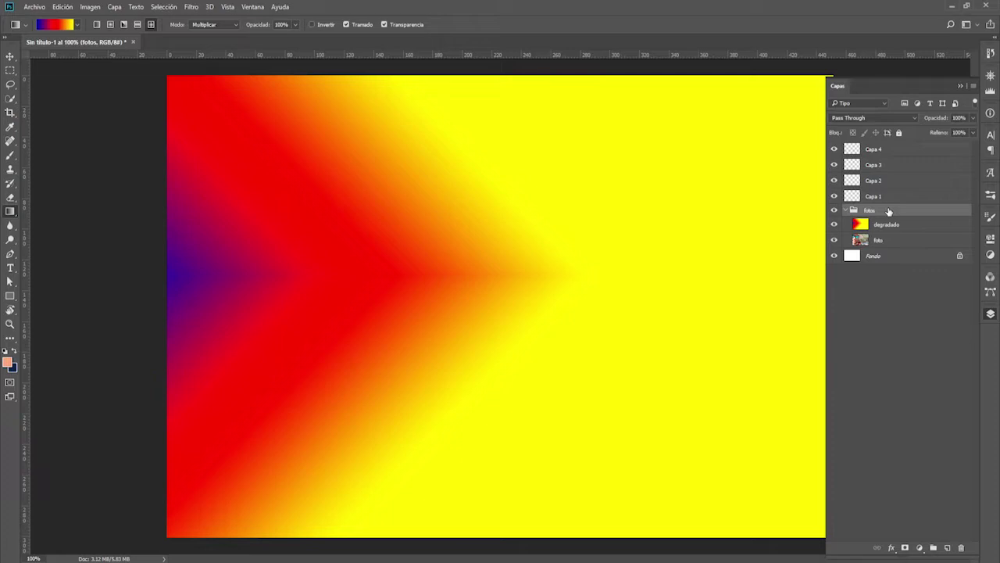
Ungroup fotos and hide the degradado layer so the photo shows
{"action": "key", "text": "ctrl+shift+g"}
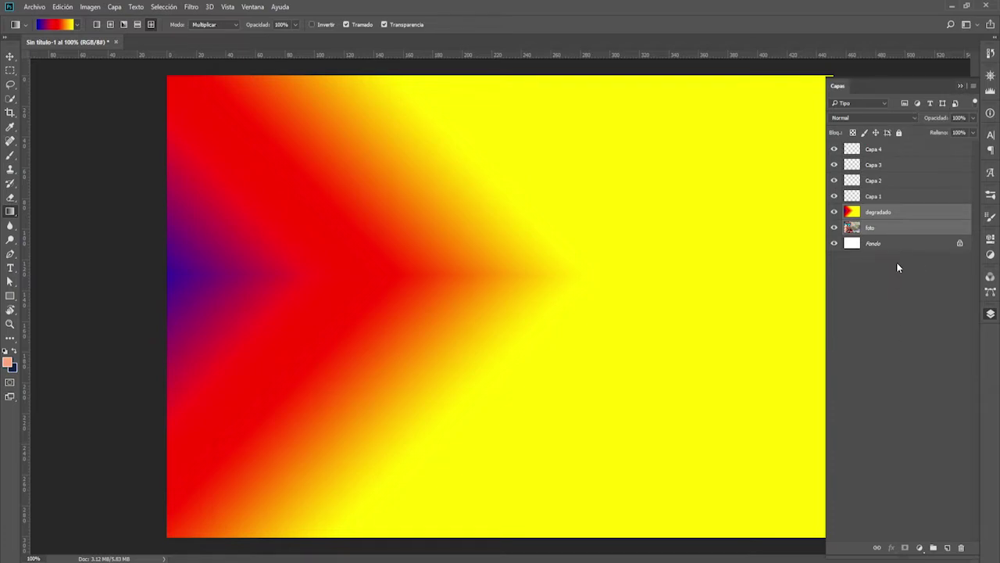
{"action": "left_click", "coordinate": [899, 229]}
{"action": "left_click", "coordinate": [834, 211]}
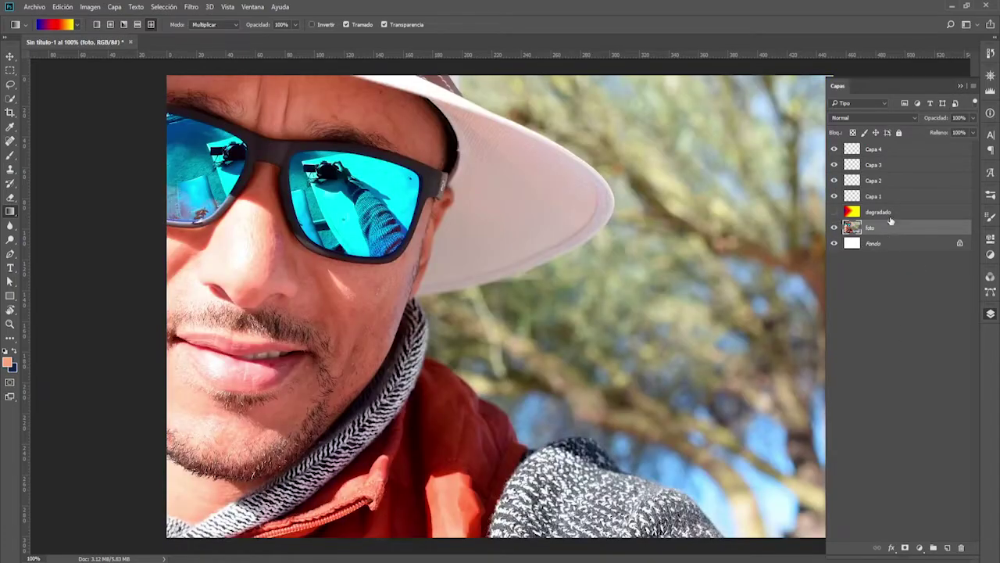
Delete the four empty layers Capa 1 to Capa 4
{"action": "left_click", "coordinate": [897, 197]}
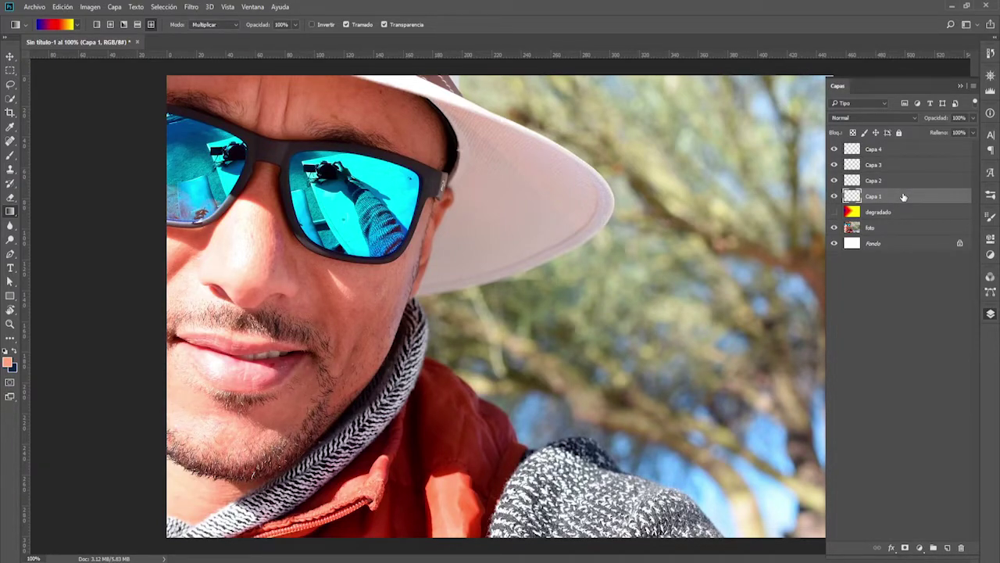
{"action": "key", "text": "Delete"}
{"action": "left_click", "coordinate": [895, 181]}
{"action": "key", "text": "Delete"}
{"action": "left_click", "coordinate": [895, 164]}
{"action": "key", "text": "Delete"}
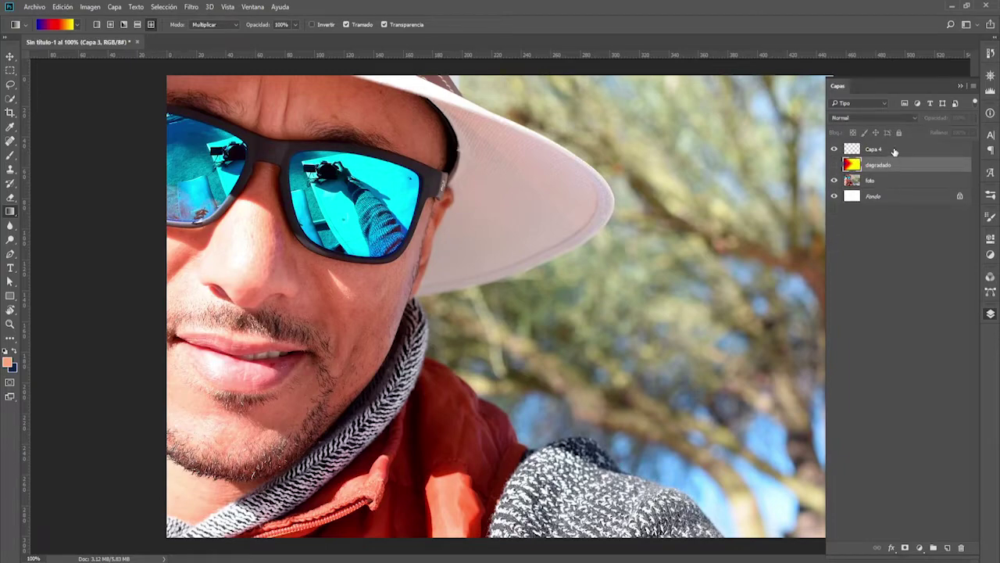
{"action": "key", "text": "Delete"}
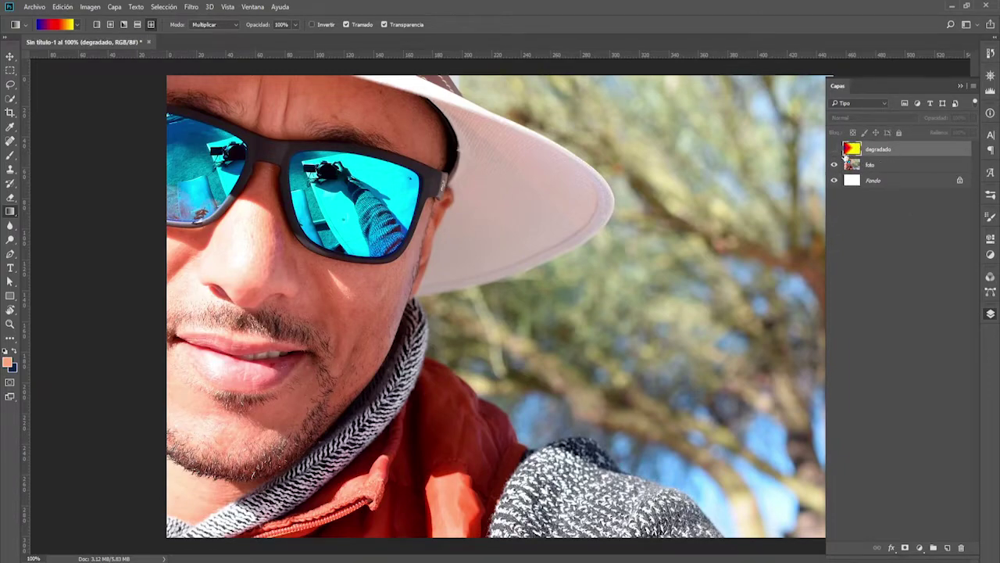
Show degradado and set it to 50% opacity in Multiplicar blend mode
{"action": "left_click", "coordinate": [834, 148]}
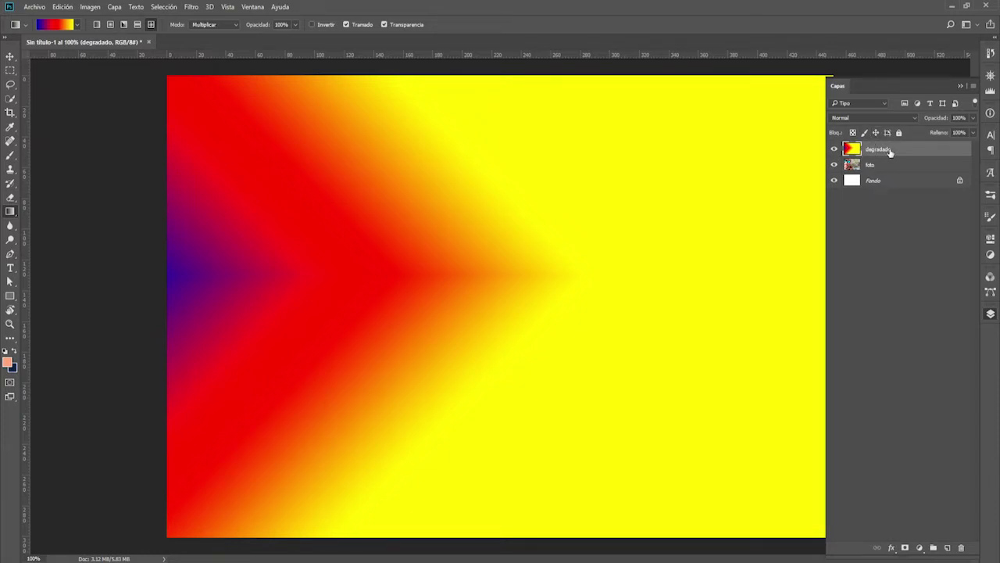
{"action": "left_click", "coordinate": [942, 118]}
{"action": "type", "text": "0"}
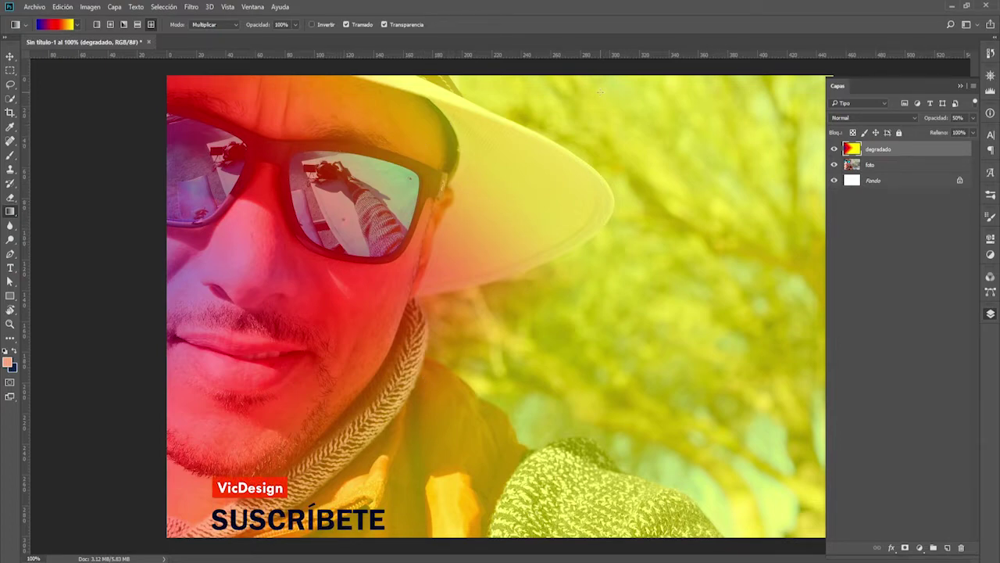
{"action": "left_click", "coordinate": [907, 115]}
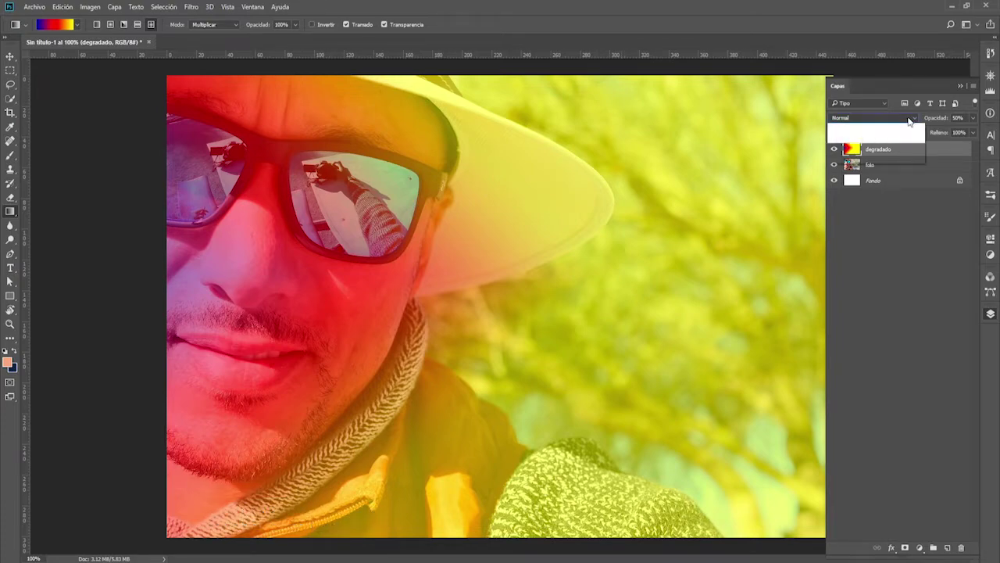
{"action": "left_click", "coordinate": [868, 153]}
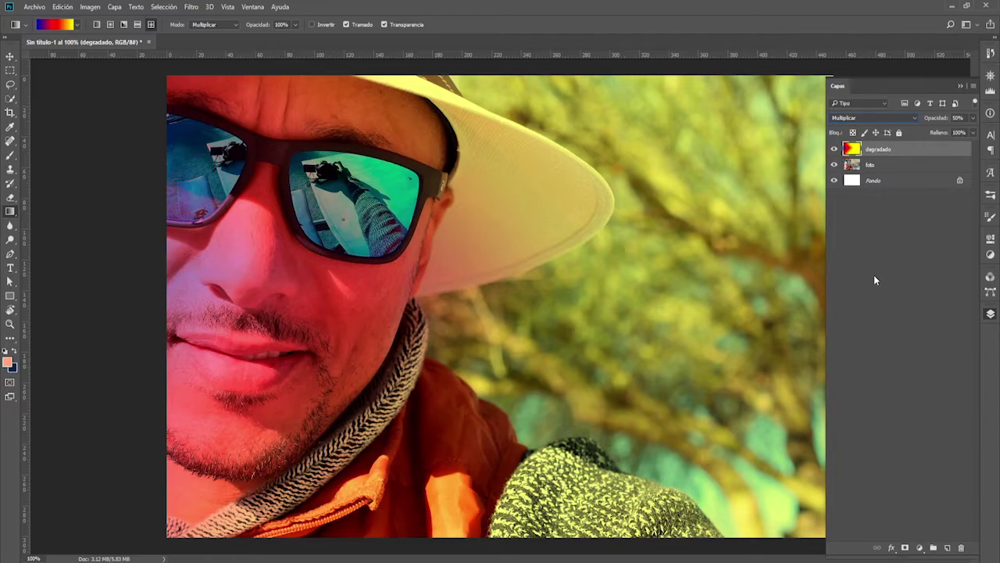
Hide the Layers list to view the image, then add a new empty layer Capa 1
{"action": "left_click", "coordinate": [960, 86]}
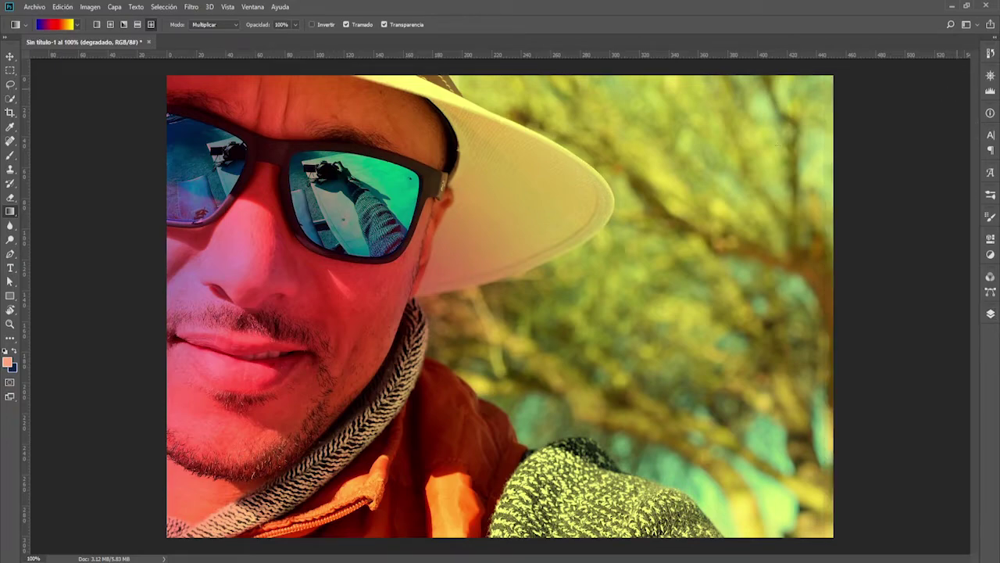
{"action": "left_click", "coordinate": [990, 313]}
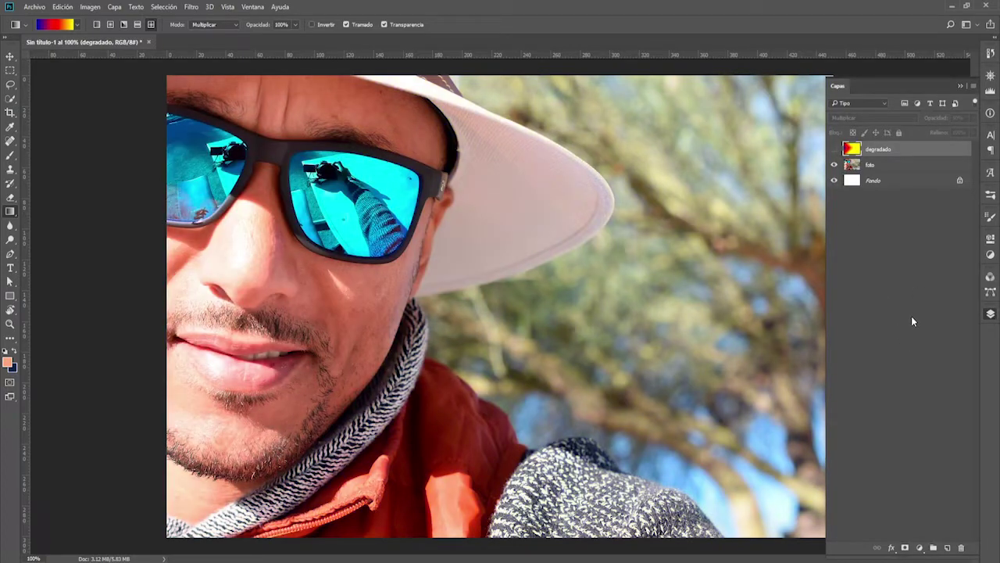
{"action": "left_click", "coordinate": [948, 546]}
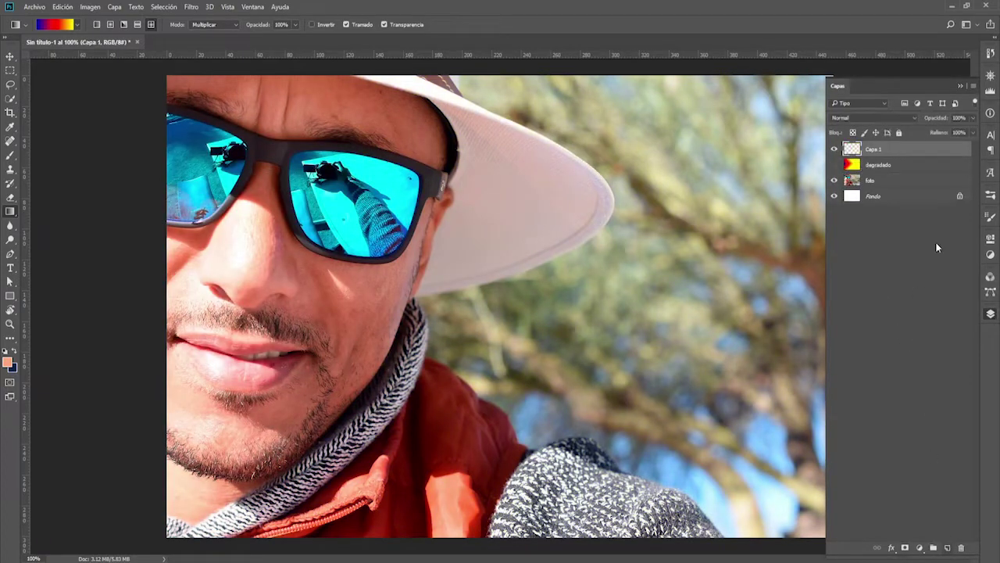
Switch from the Gradient tool to the Paint Bucket tool
{"action": "left_click", "coordinate": [961, 86]}
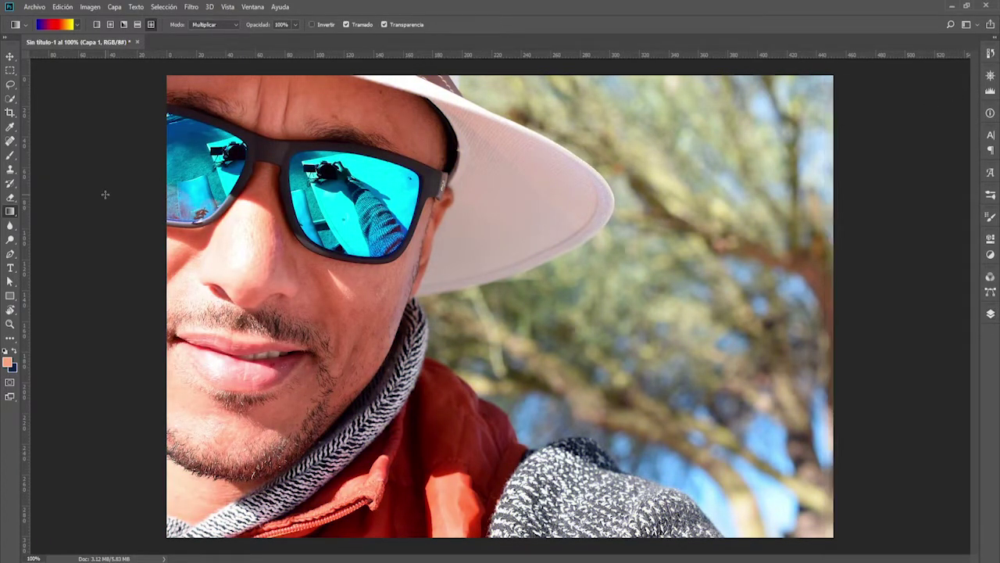
{"action": "right_click", "coordinate": [10, 212]}
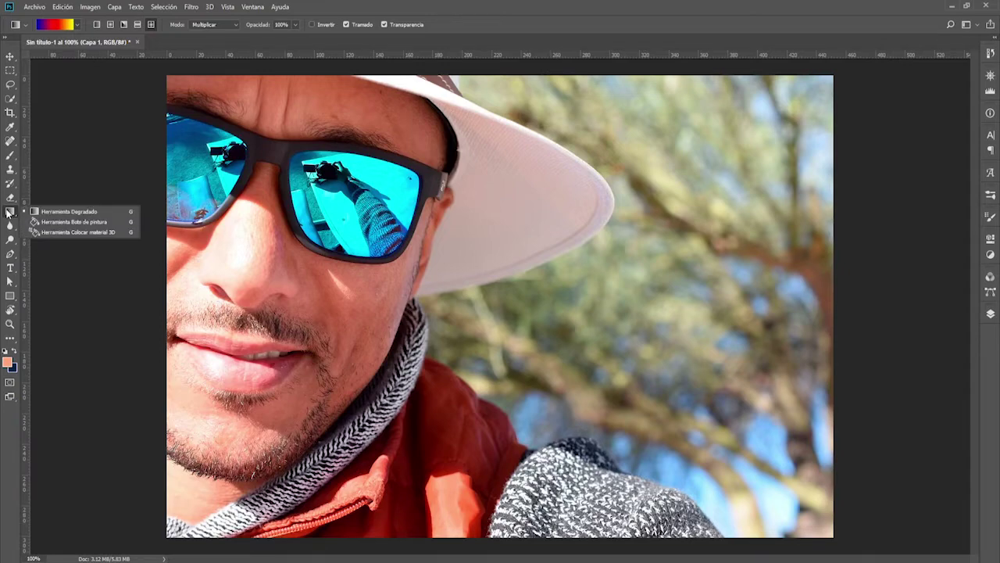
{"action": "left_click", "coordinate": [53, 222]}
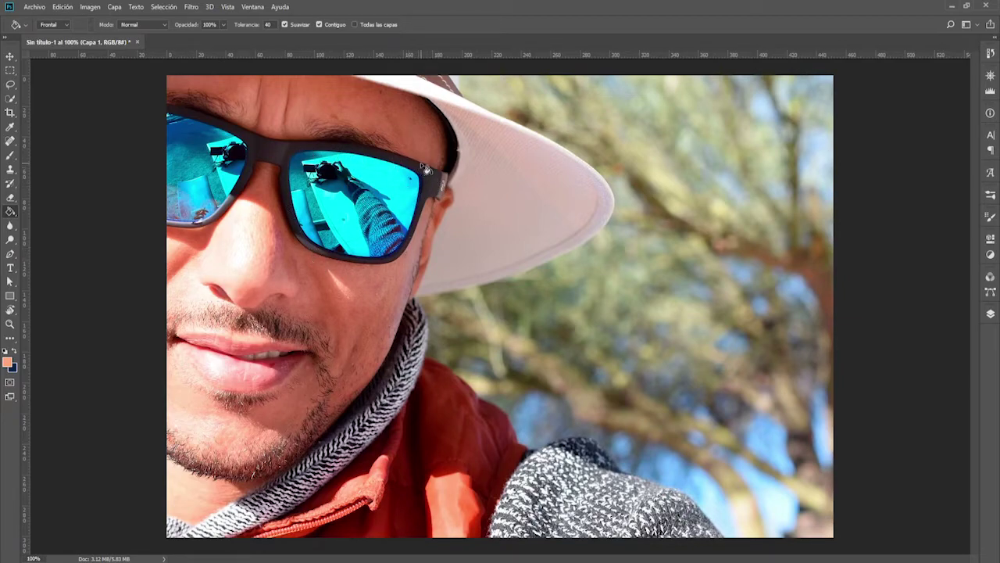
Keep salmon as foreground colour, trial-fill Capa 1 with Alt+Backspace, then undo it
{"action": "left_click", "coordinate": [9, 362]}
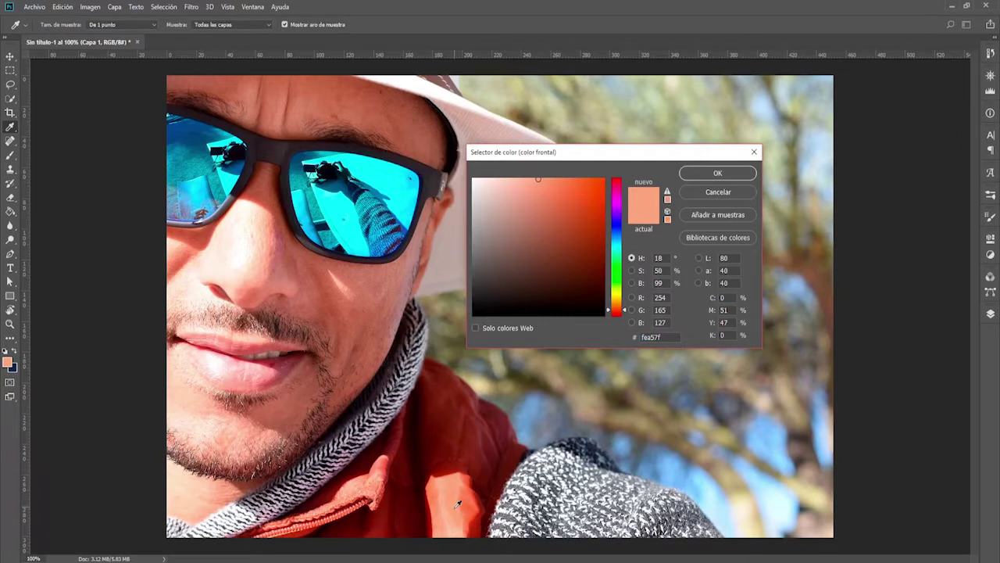
{"action": "left_click", "coordinate": [717, 173]}
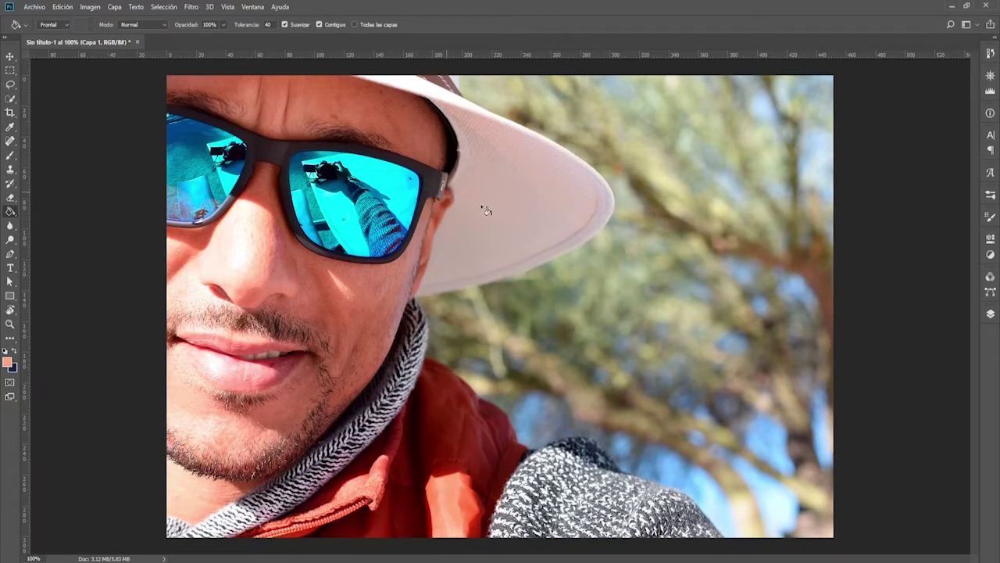
{"action": "key", "text": "alt+BackSpace"}
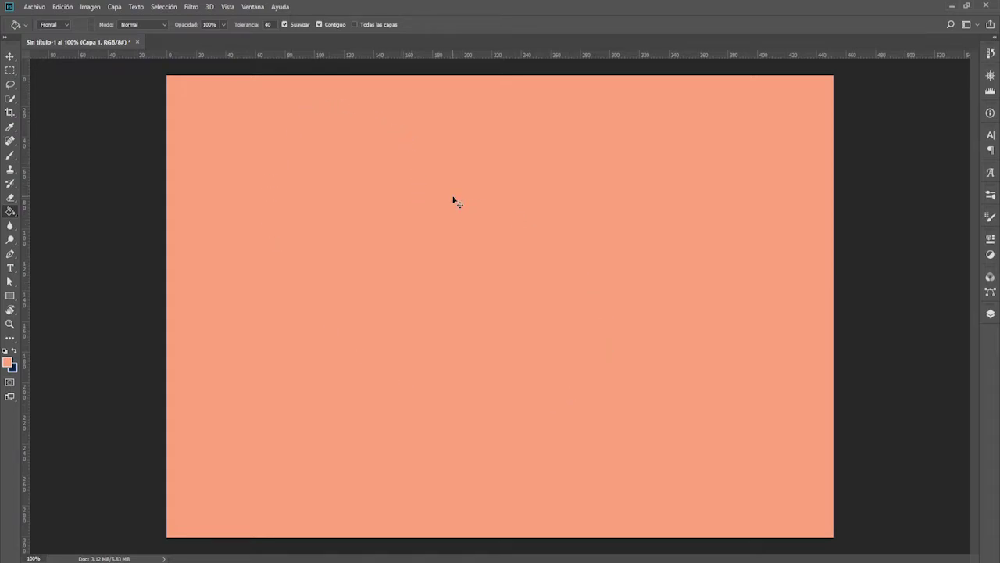
{"action": "key", "text": "ctrl+z"}
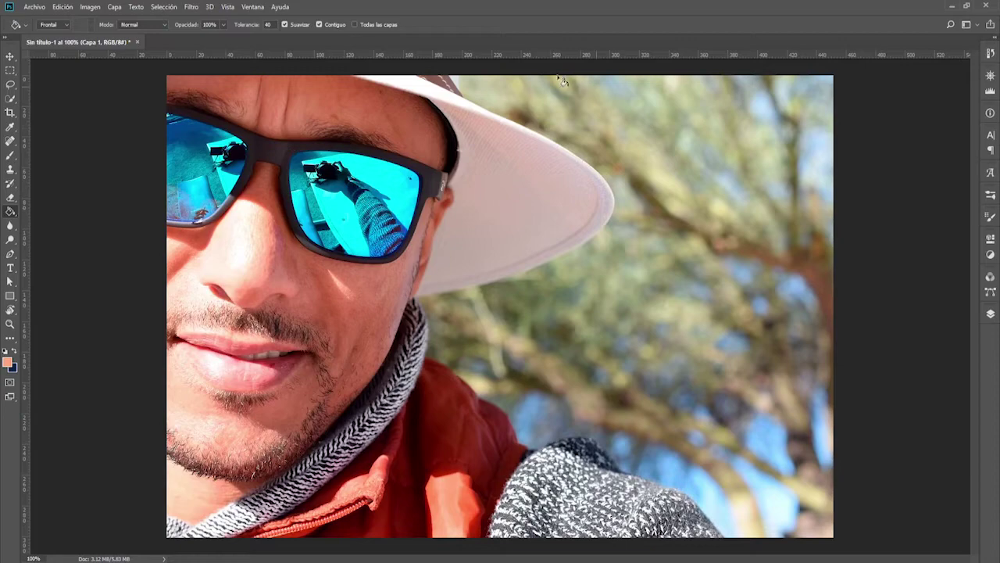
{"action": "left_click", "coordinate": [990, 314]}
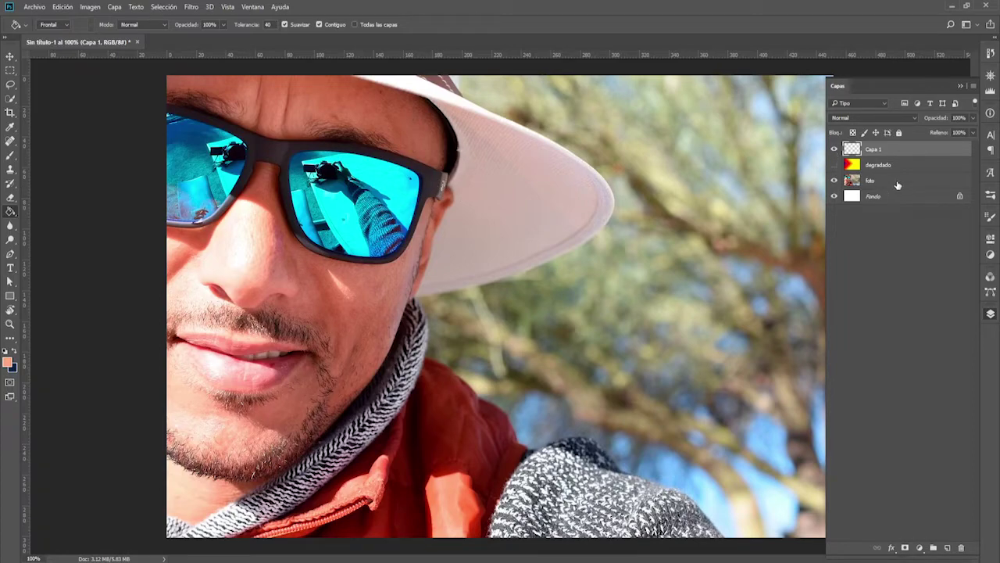
{"action": "left_click", "coordinate": [834, 149]}
{"action": "left_click", "coordinate": [880, 184]}
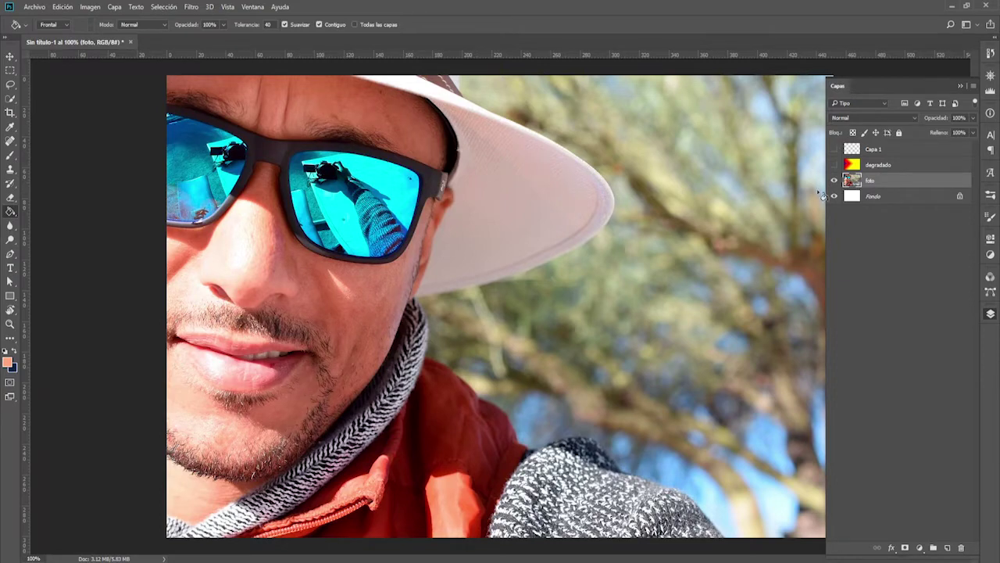
{"action": "left_click", "coordinate": [431, 180]}
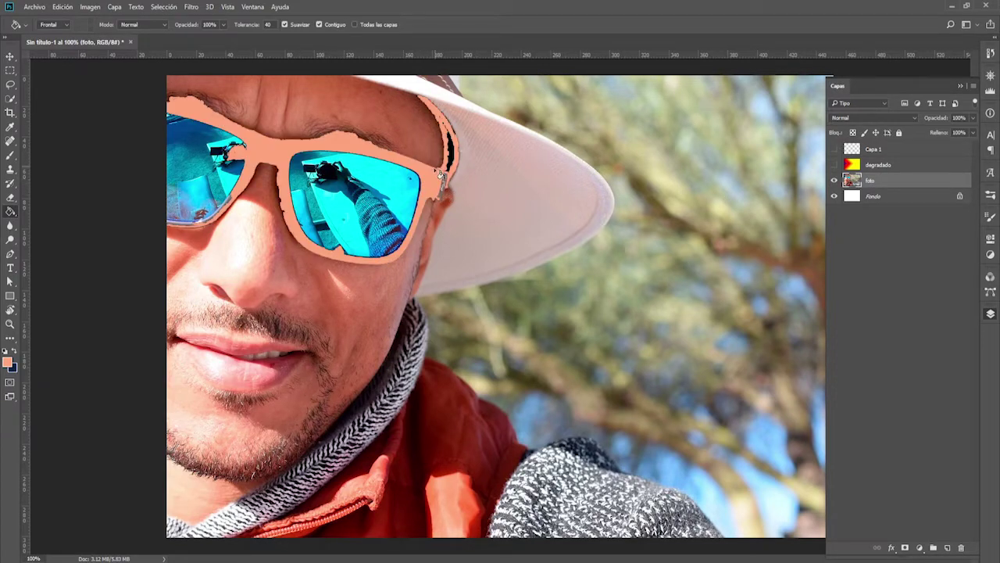
{"action": "key", "text": "ctrl+z"}
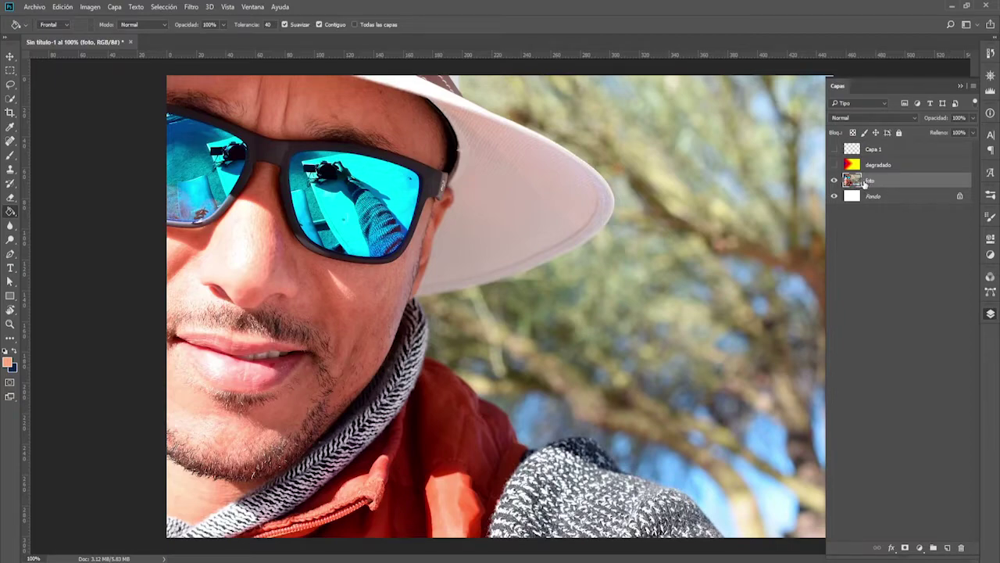
{"action": "left_click", "coordinate": [437, 188]}
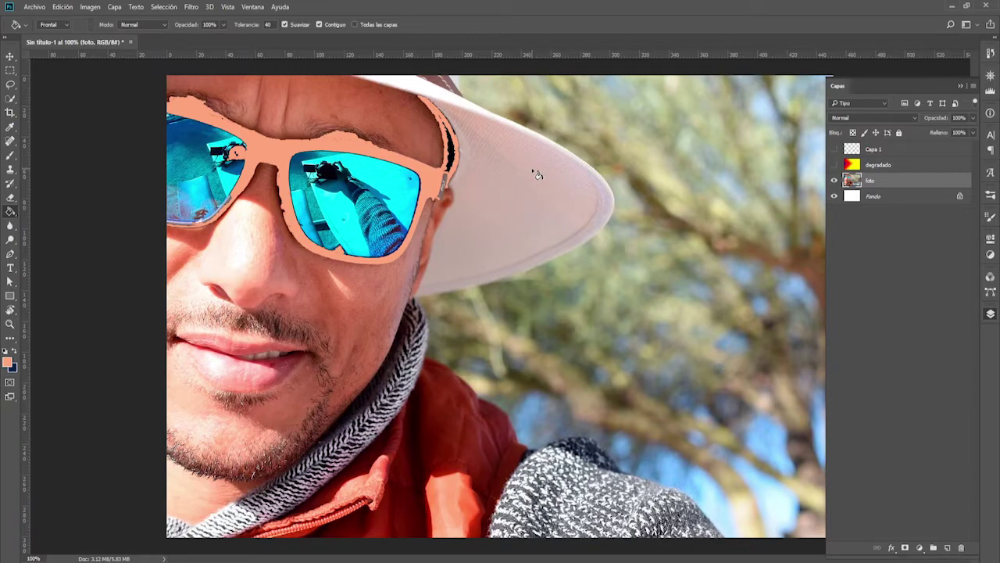
{"action": "key", "text": "ctrl+z"}
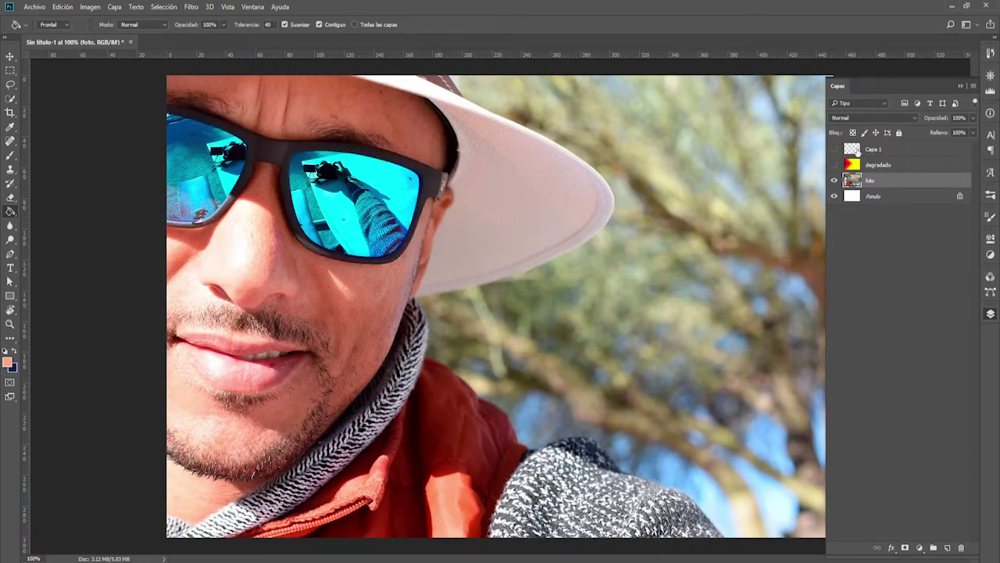
{"action": "left_click", "coordinate": [835, 150]}
{"action": "left_click", "coordinate": [900, 155]}
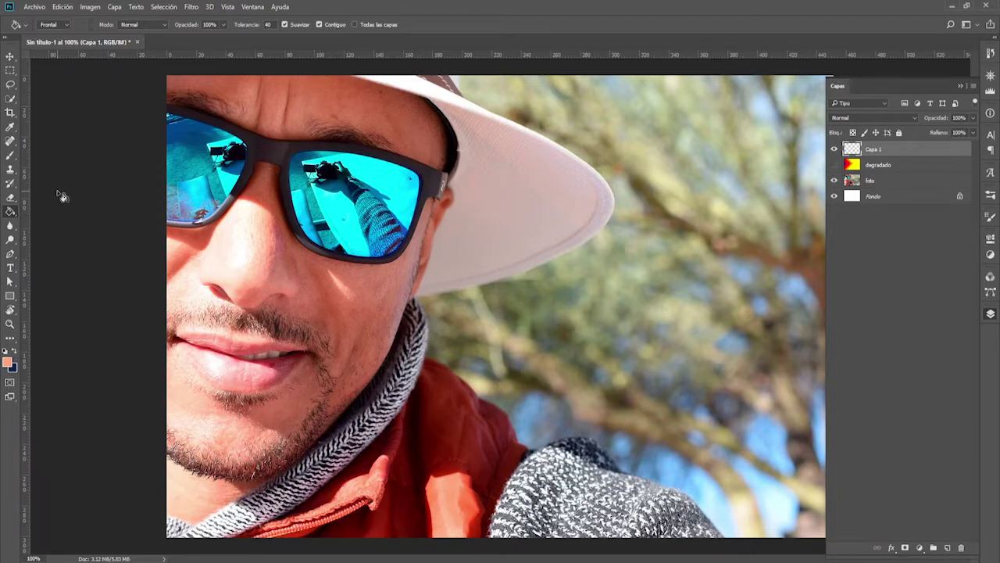
With the Magic Wand on the foto layer, select the sunglasses frame and add left-lens parts
{"action": "left_click", "coordinate": [10, 100]}
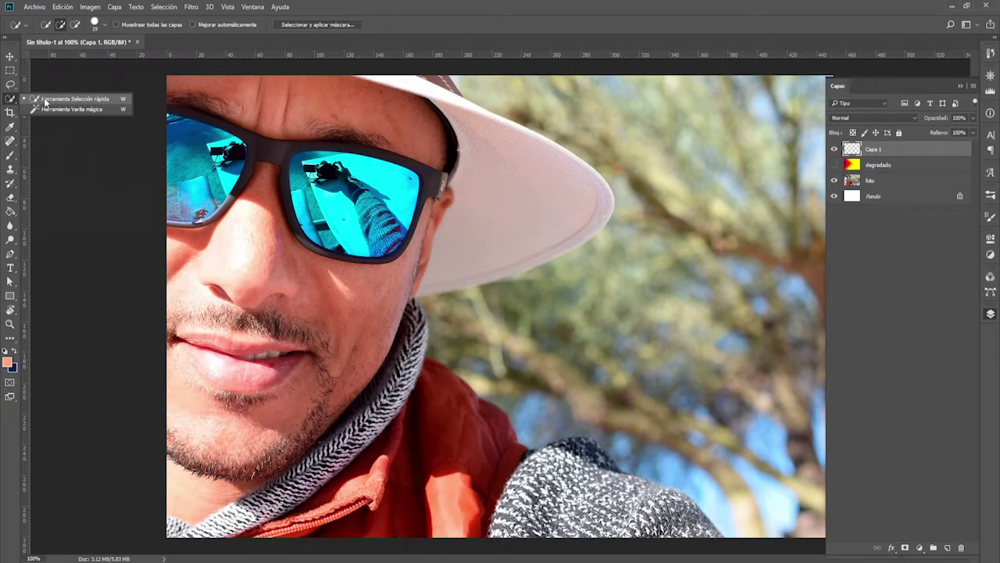
{"action": "left_click", "coordinate": [47, 108]}
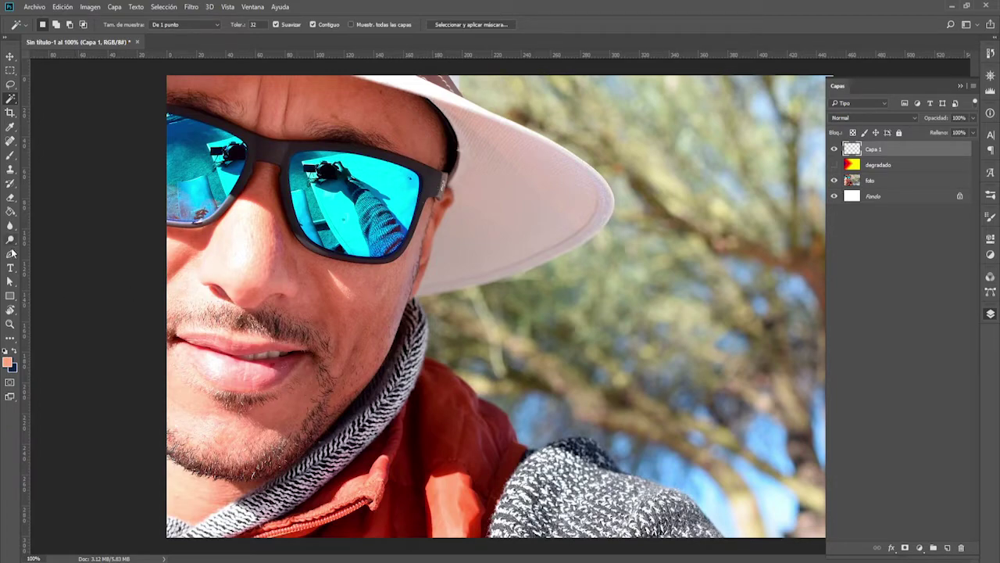
{"action": "left_click", "coordinate": [430, 186]}
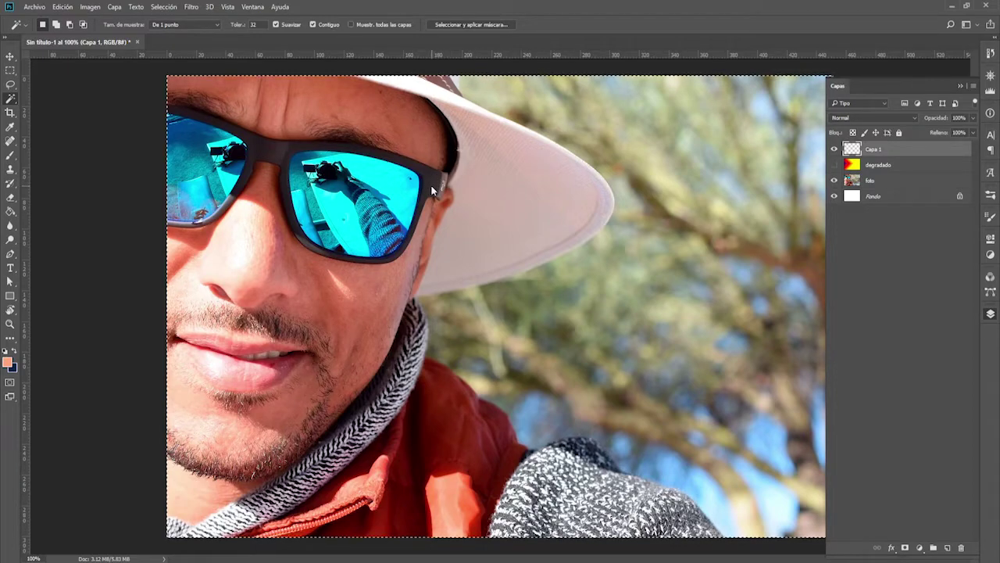
{"action": "key", "text": "ctrl+d"}
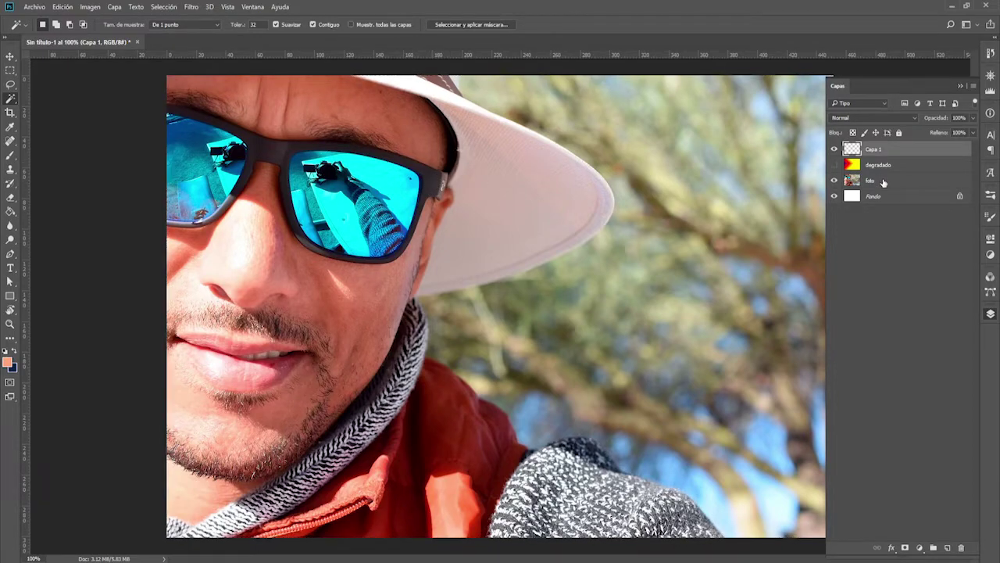
{"action": "left_click", "coordinate": [884, 182]}
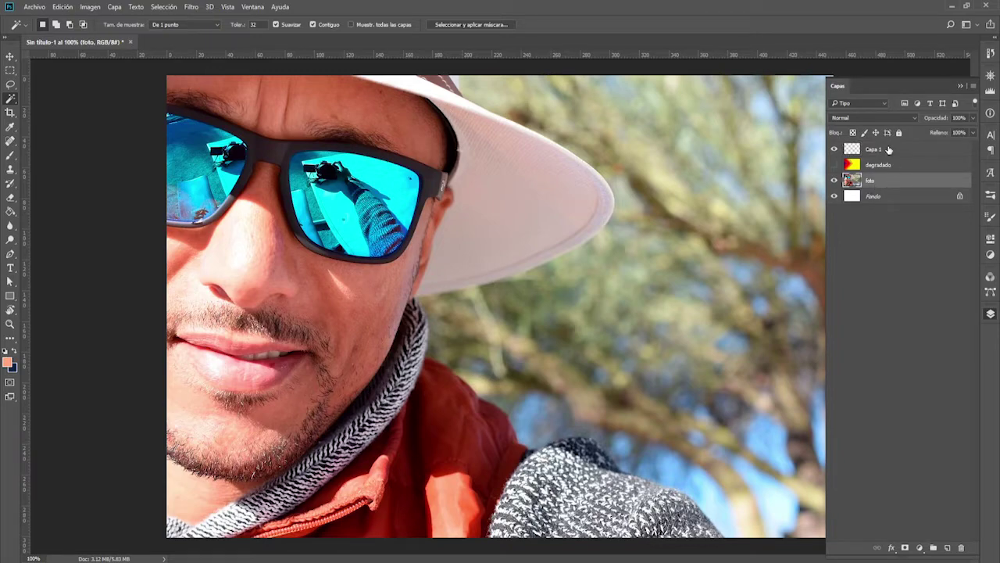
{"action": "left_click", "coordinate": [884, 156]}
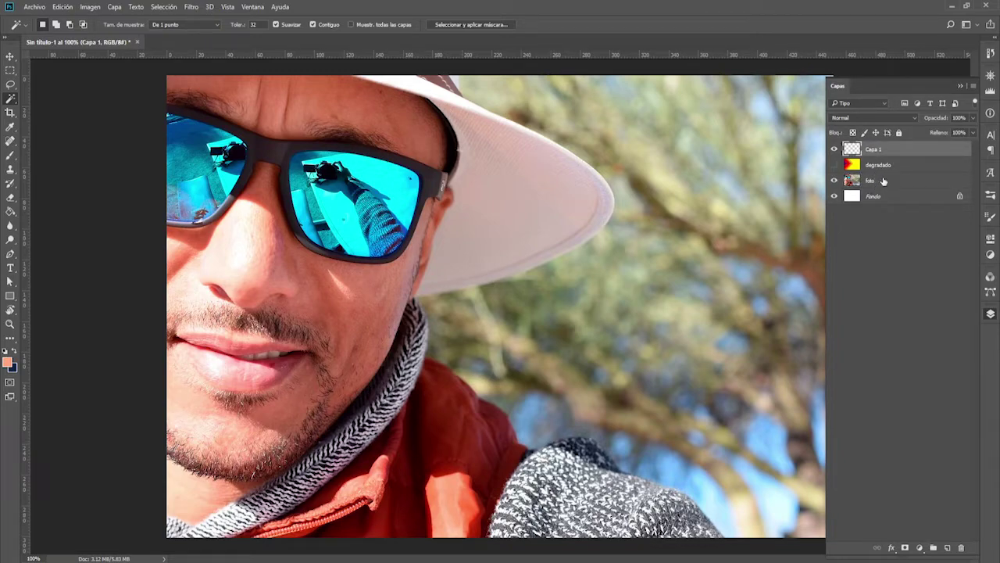
{"action": "left_click", "coordinate": [883, 182]}
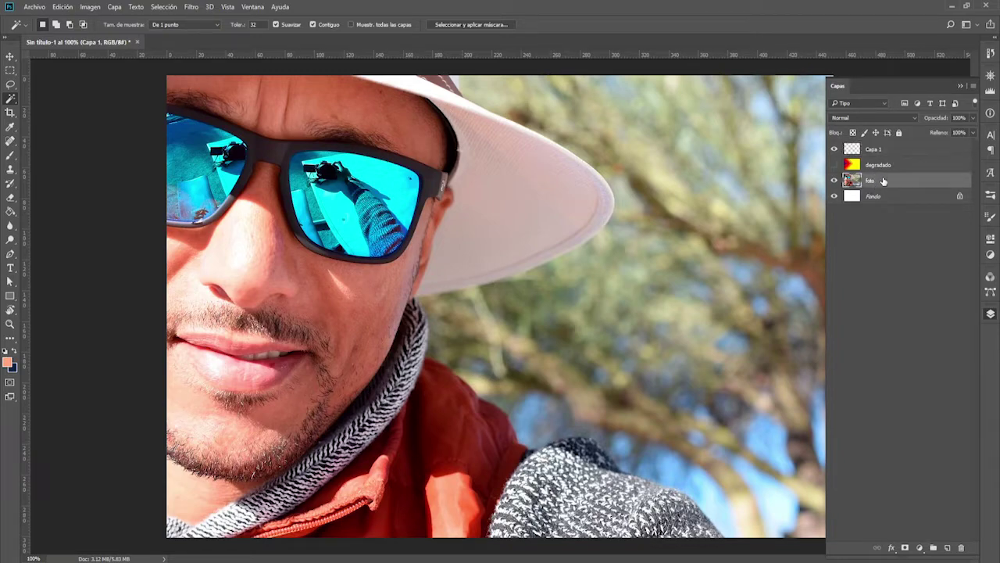
{"action": "left_click", "coordinate": [431, 186]}
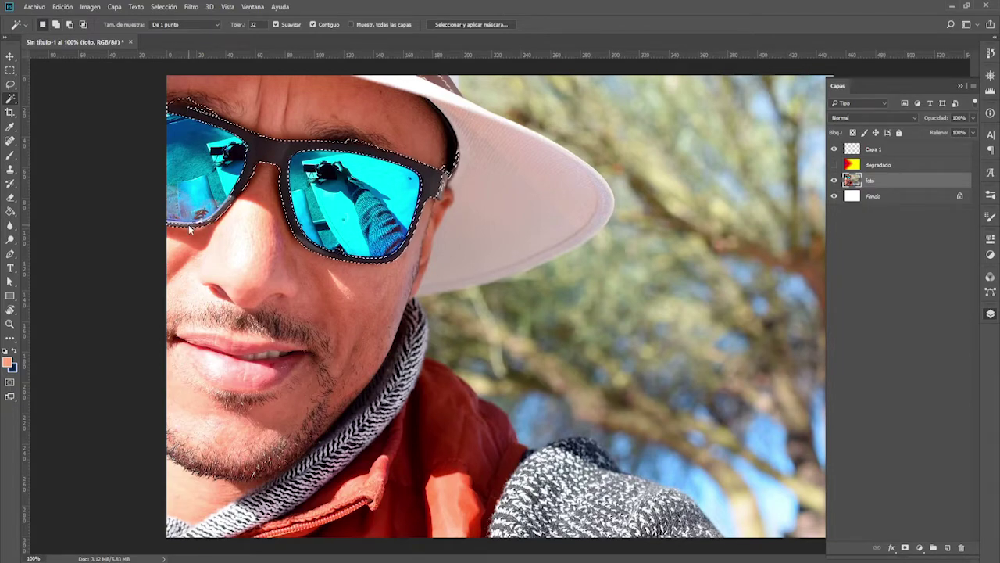
{"action": "left_click", "coordinate": [188, 225], "text": "shift"}
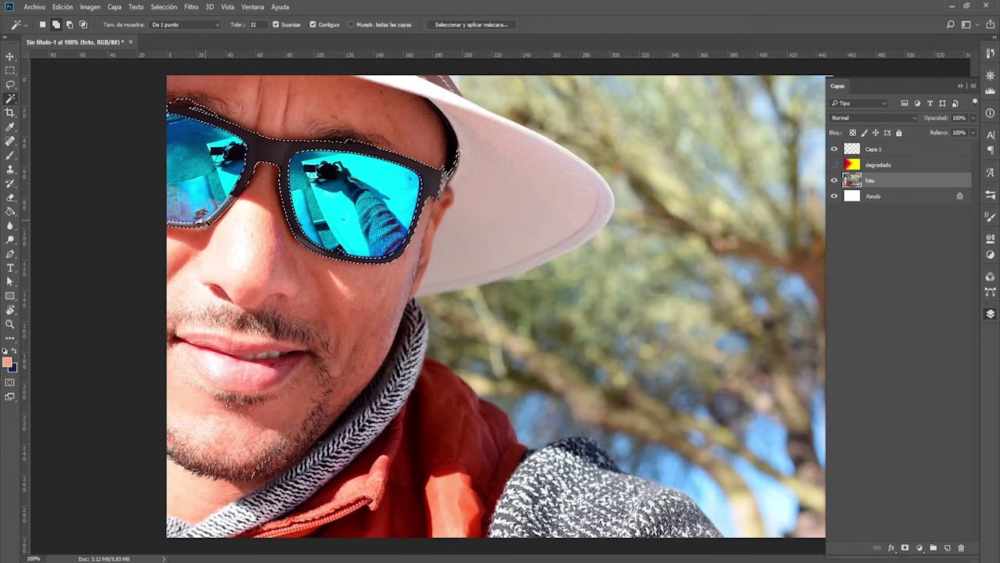
{"action": "left_click", "coordinate": [224, 214], "text": "shift"}
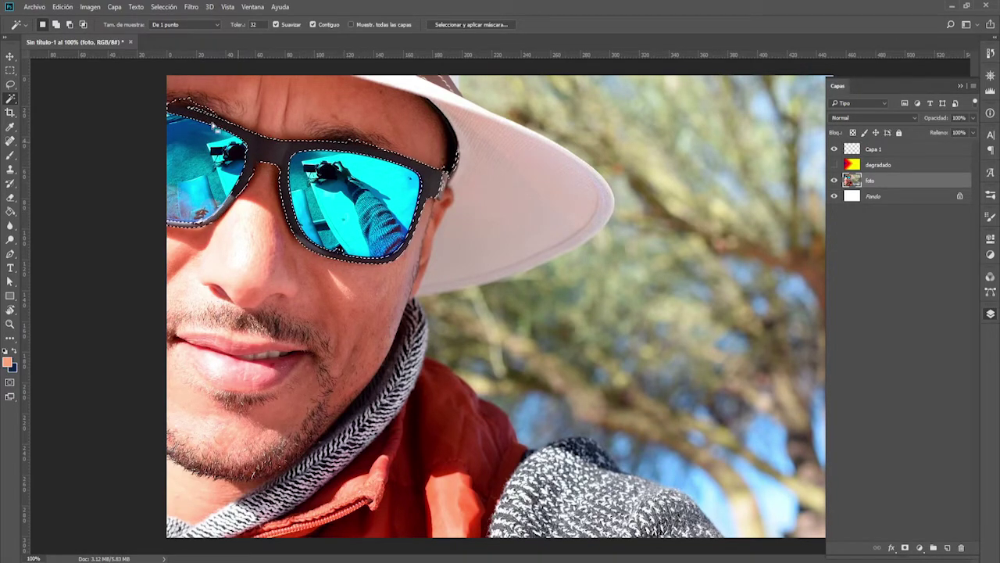
Add the upper frame to the selection, then make Capa 1 the active layer
{"action": "right_click", "coordinate": [11, 98]}
{"action": "left_click", "coordinate": [41, 99]}
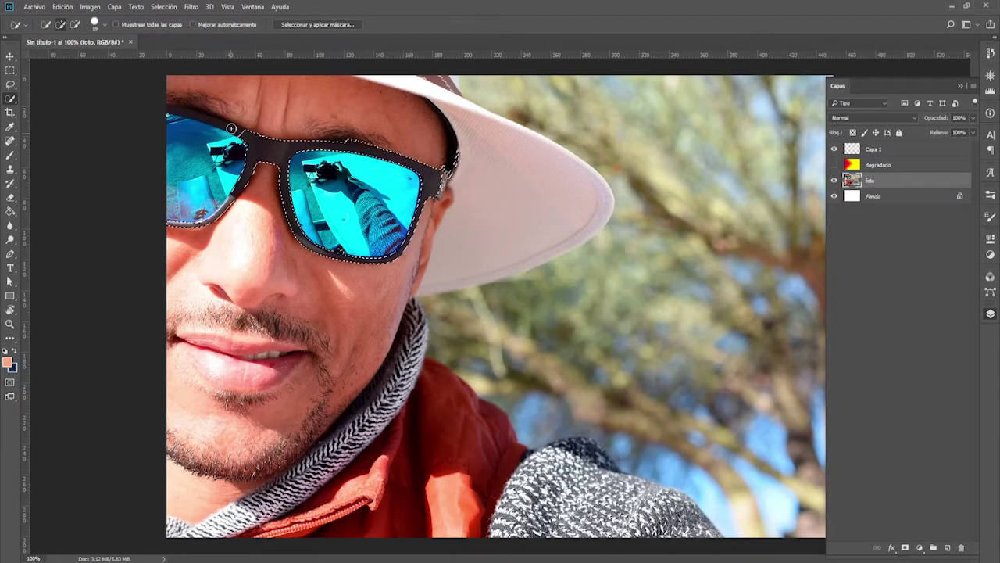
{"action": "right_click", "coordinate": [11, 99]}
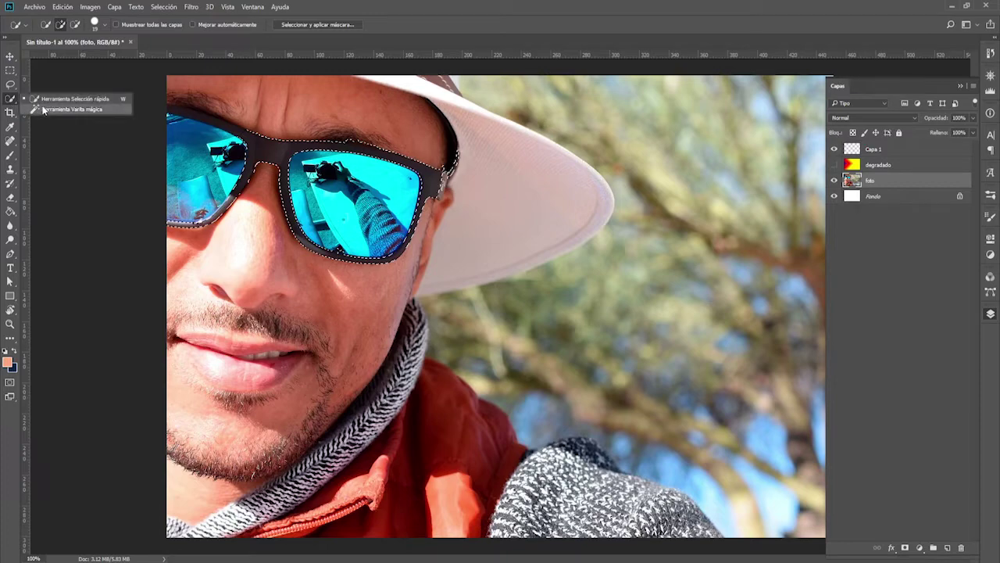
{"action": "left_click", "coordinate": [70, 109]}
{"action": "left_click", "coordinate": [205, 118], "text": "shift"}
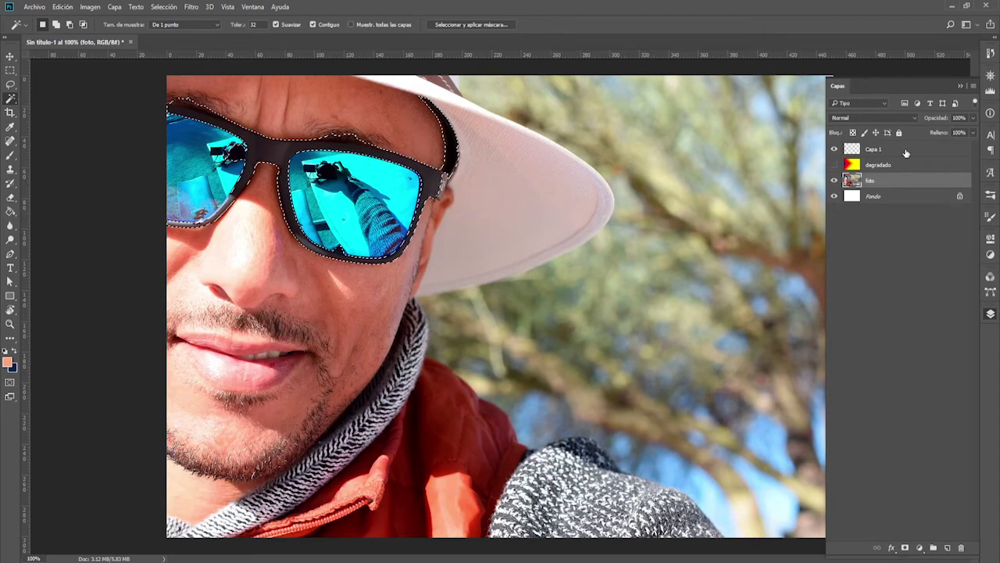
{"action": "left_click", "coordinate": [899, 150]}
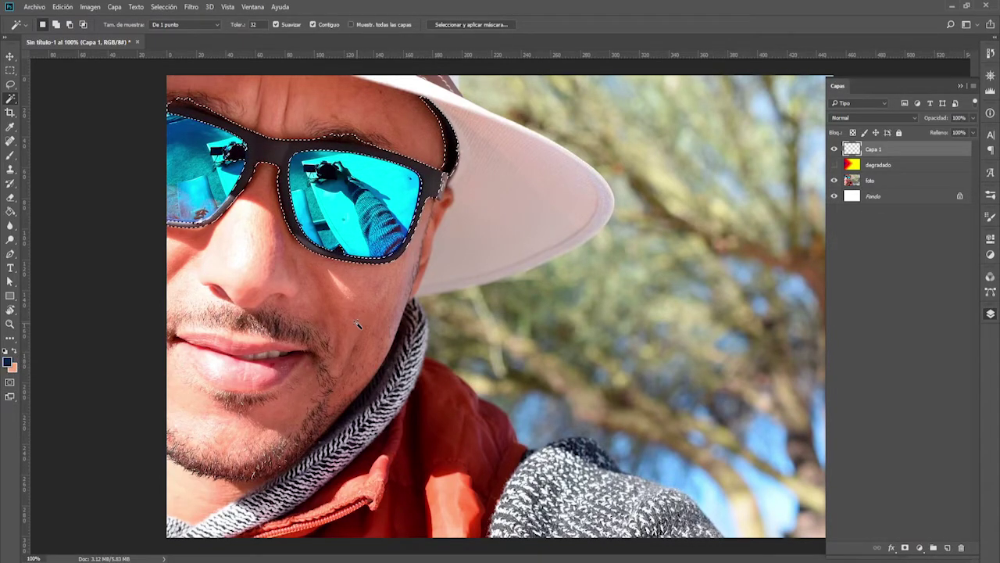
Make dark navy blue the foreground colour and paint-bucket fill the selected sunglasses frames
{"action": "left_click", "coordinate": [15, 352]}
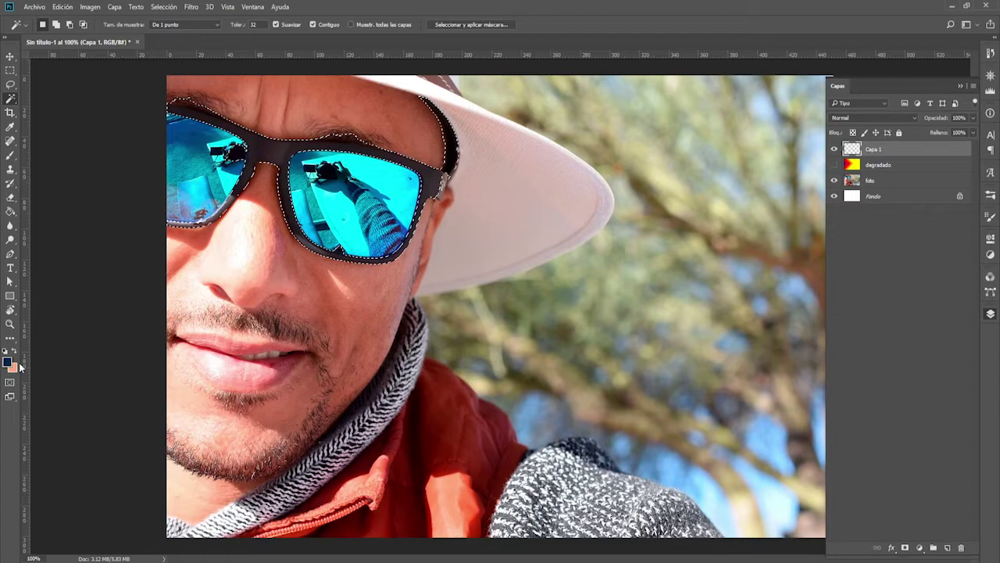
{"action": "left_click", "coordinate": [11, 214]}
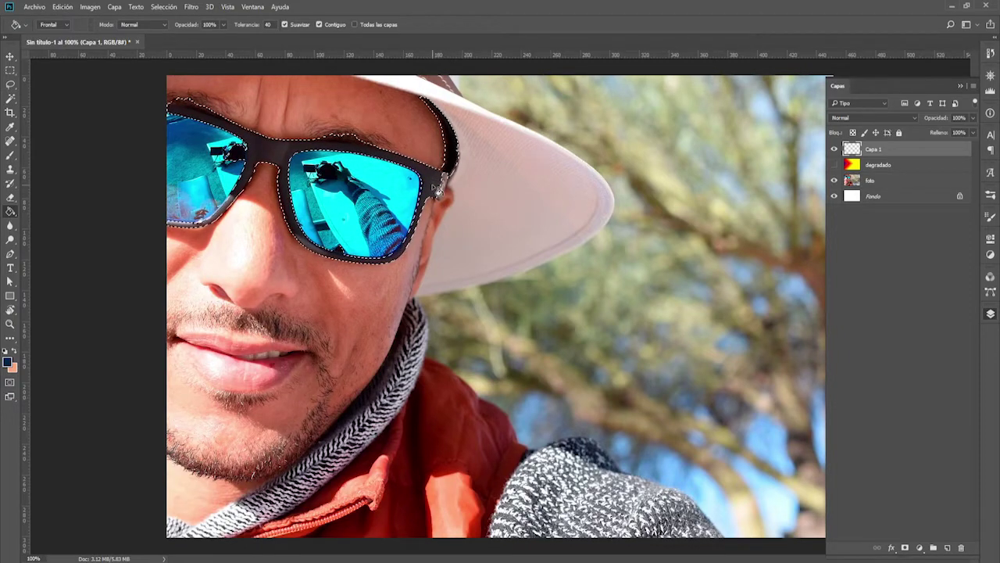
{"action": "left_click", "coordinate": [437, 185]}
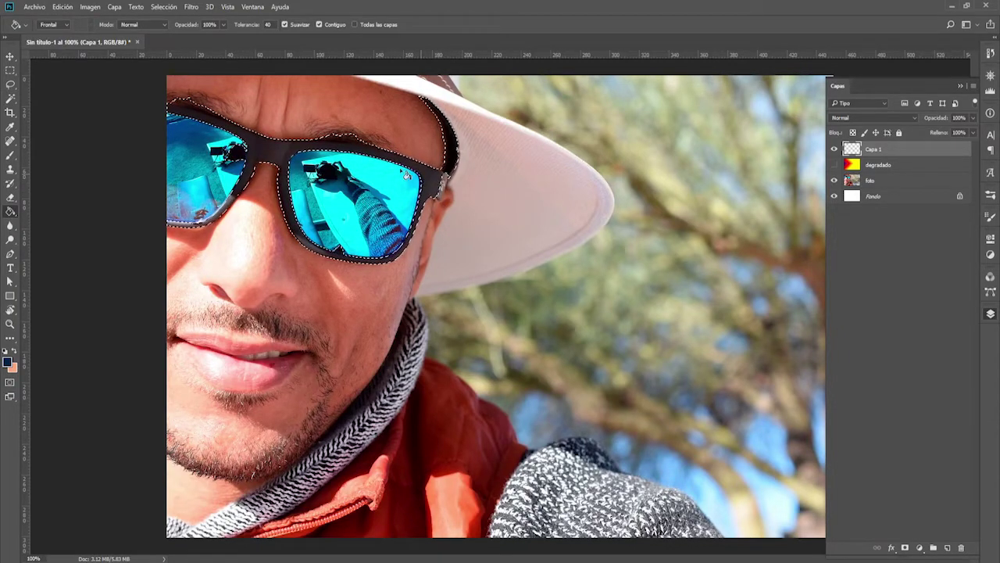
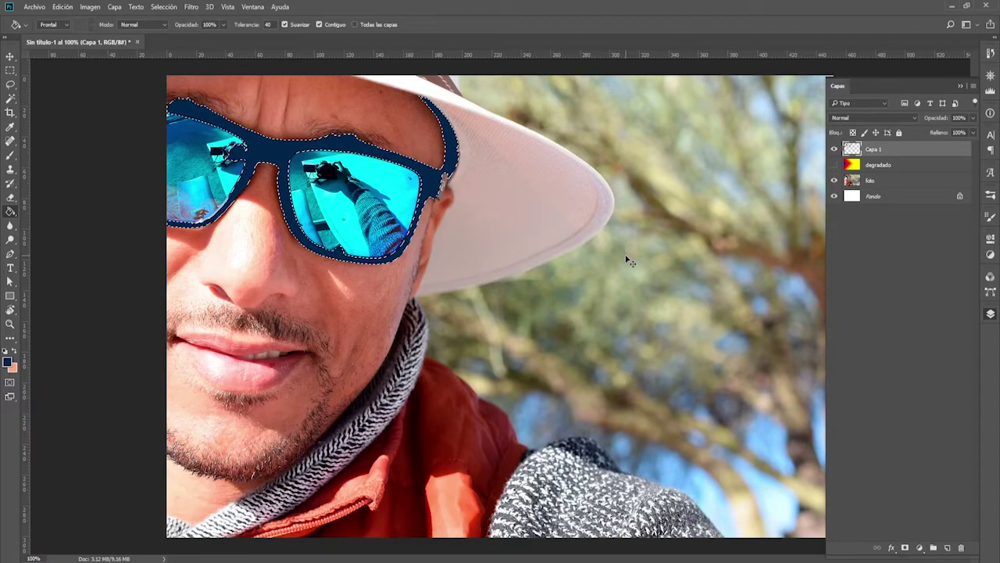
Clear the marching-ants selection around the now-blue sunglasses frames with Ctrl+D
{"action": "key", "text": "ctrl+d"}
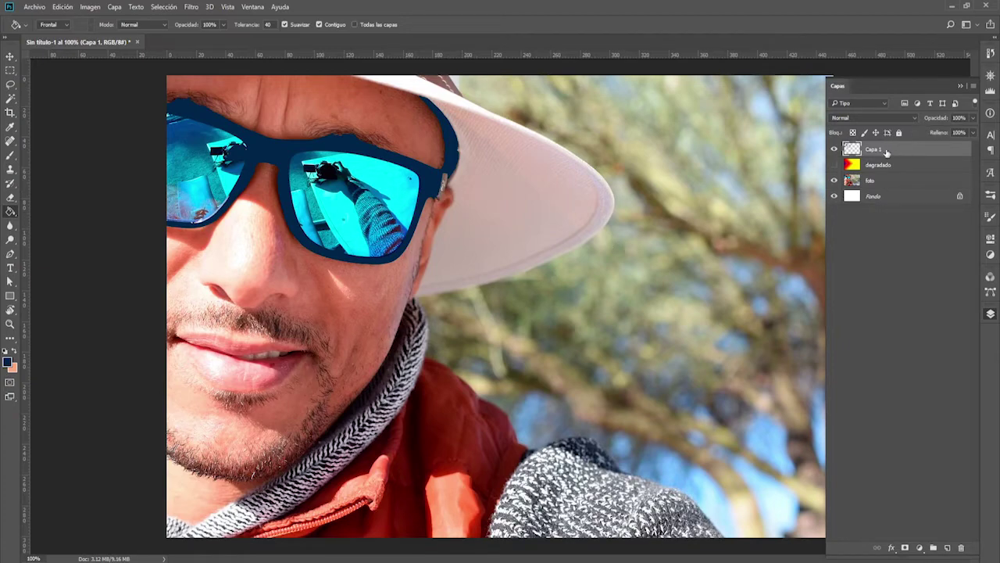
Preview Capa 1 in the Multiplicar, Superponer and Subexponer color blend modes
{"action": "left_click", "coordinate": [908, 122]}
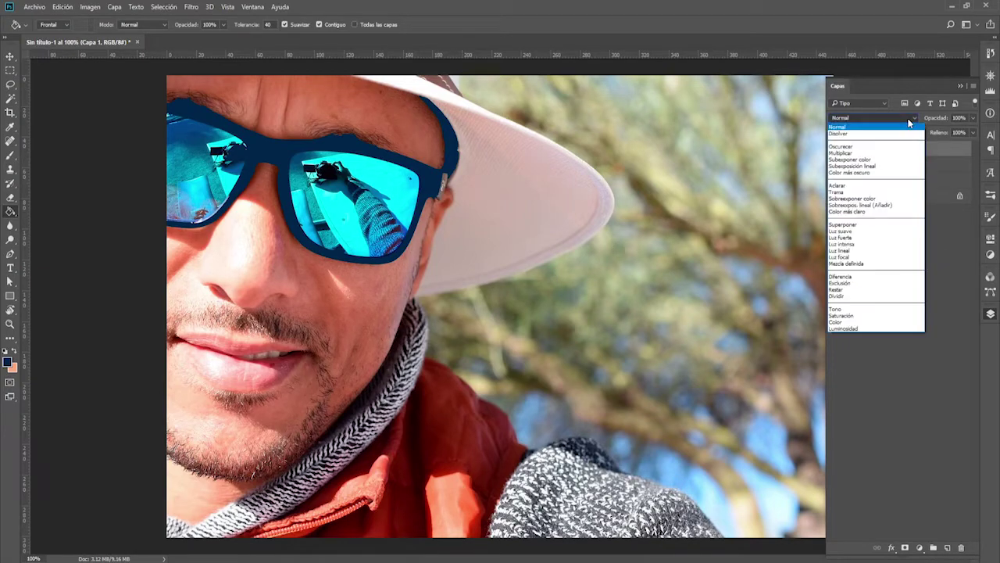
{"action": "left_click", "coordinate": [879, 153]}
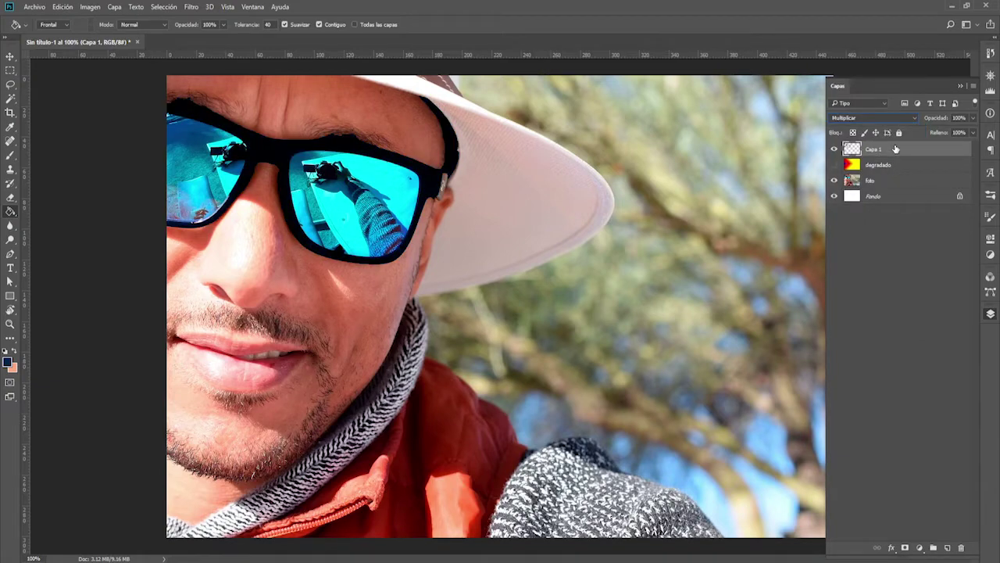
{"action": "left_click", "coordinate": [907, 119]}
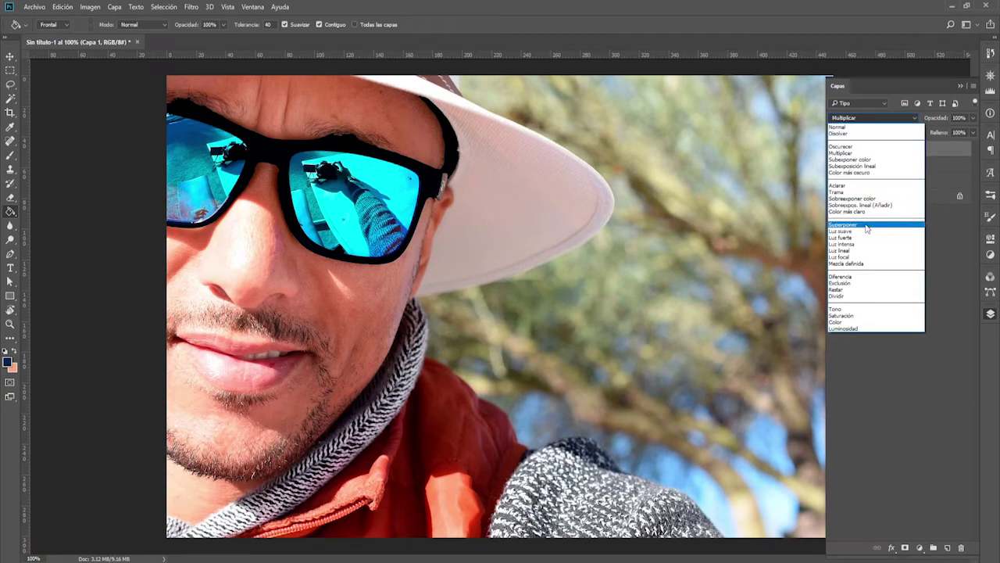
{"action": "left_click", "coordinate": [864, 224]}
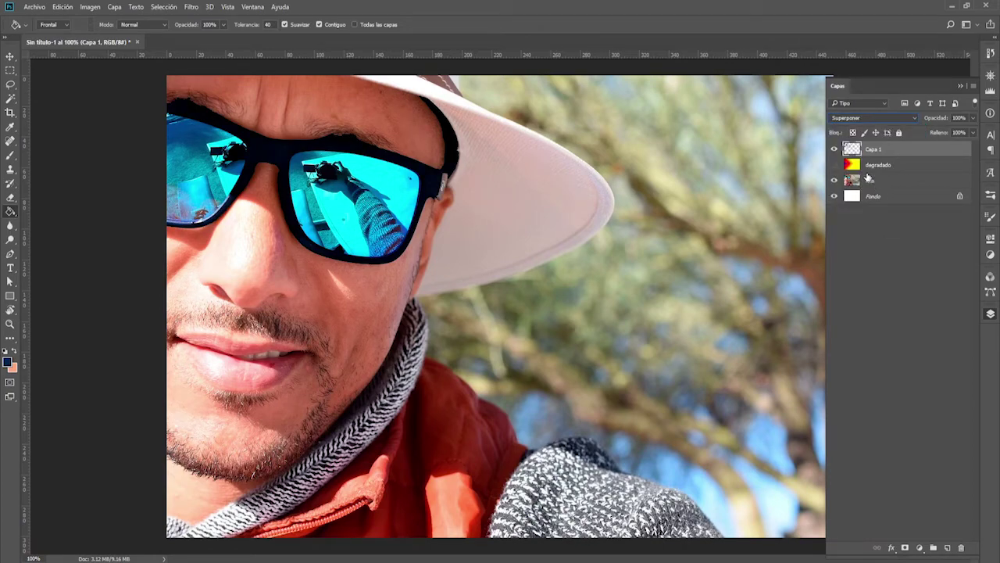
{"action": "left_click", "coordinate": [908, 118]}
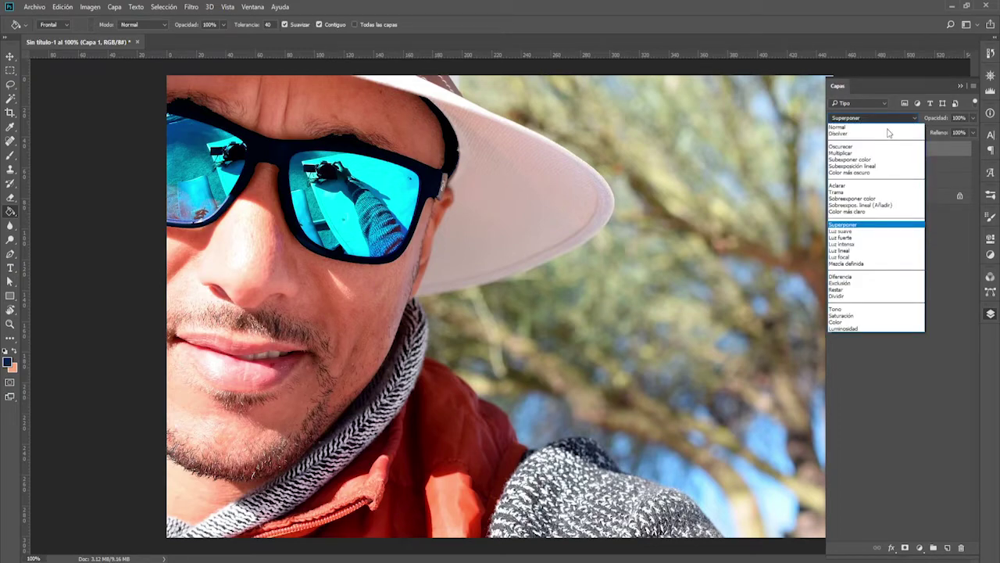
{"action": "left_click", "coordinate": [873, 161]}
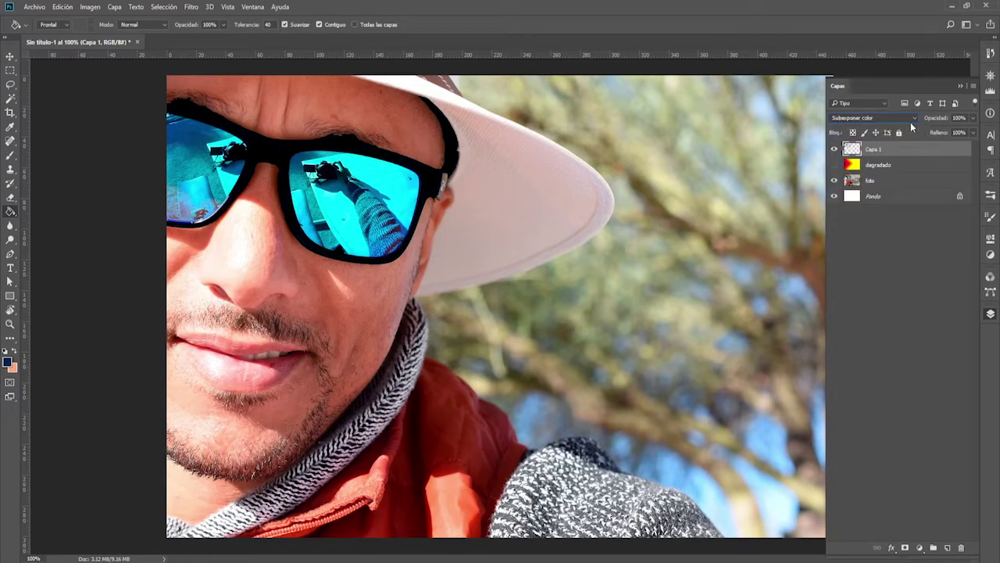
Try Aclarar, settle Capa 1 on Trama, and toggle its visibility to compare
{"action": "left_click", "coordinate": [911, 118]}
{"action": "left_click", "coordinate": [883, 185]}
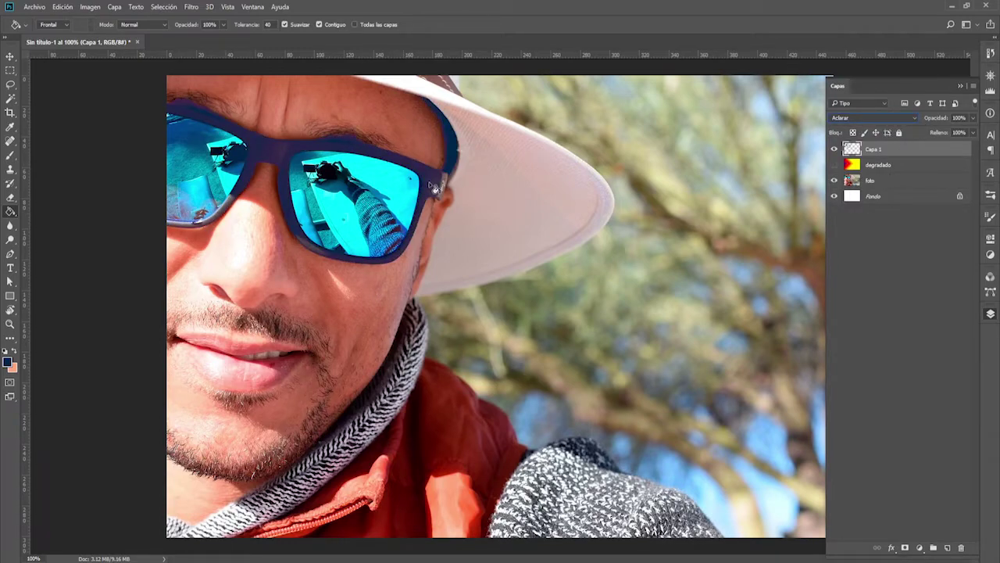
{"action": "left_click", "coordinate": [902, 123]}
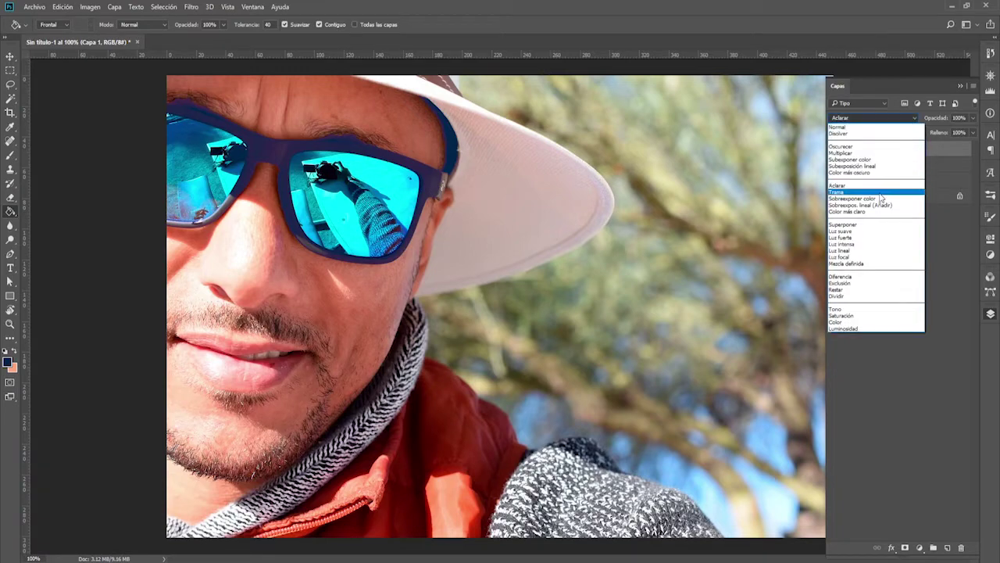
{"action": "left_click", "coordinate": [914, 132]}
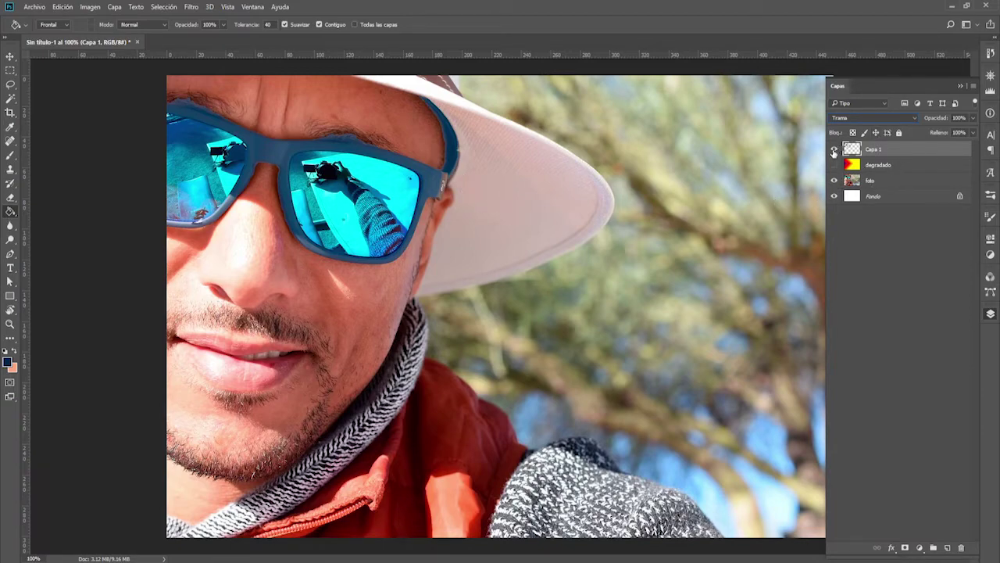
{"action": "left_click", "coordinate": [834, 151]}
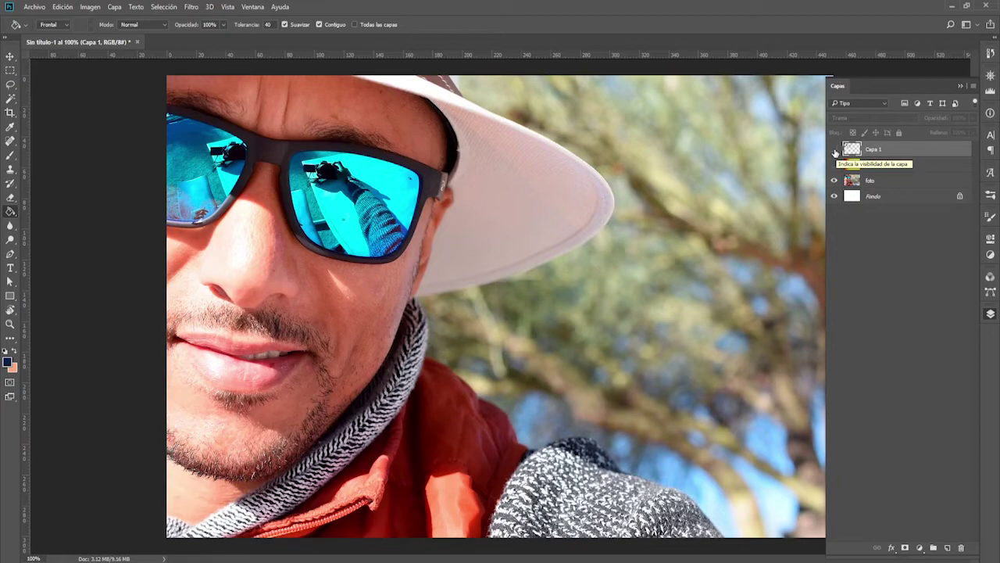
{"action": "left_click", "coordinate": [834, 150]}
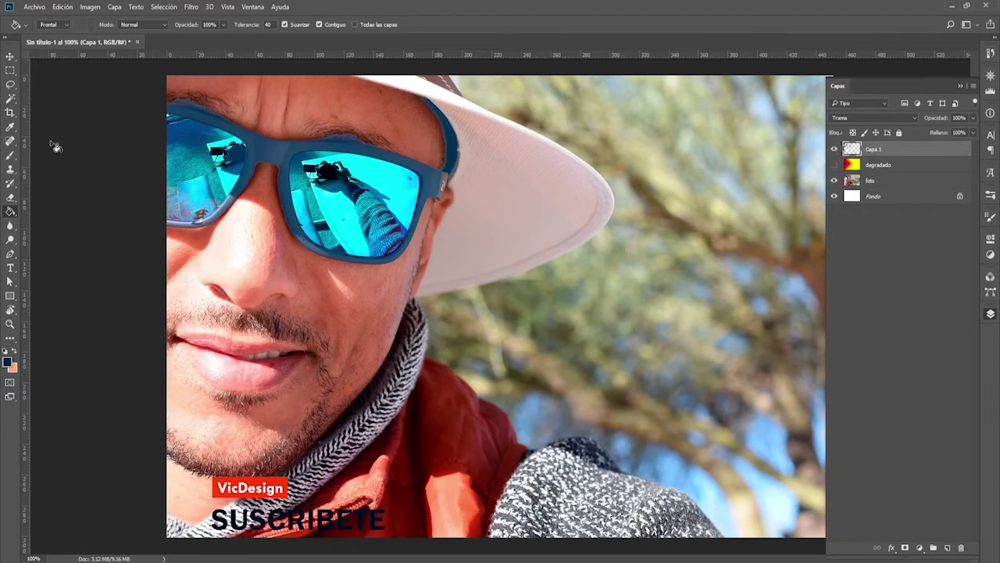
Switch to the Eraser and set its brush size to 62 px
{"action": "left_click", "coordinate": [10, 198]}
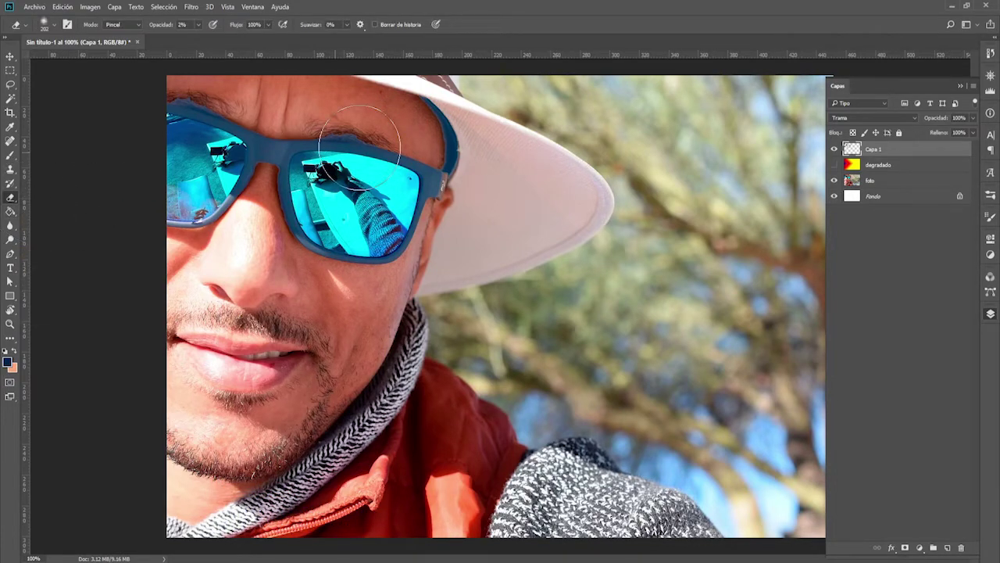
{"action": "right_click", "coordinate": [577, 153]}
{"action": "left_click_drag", "start_coordinate": [657, 182], "coordinate": [642, 181]}
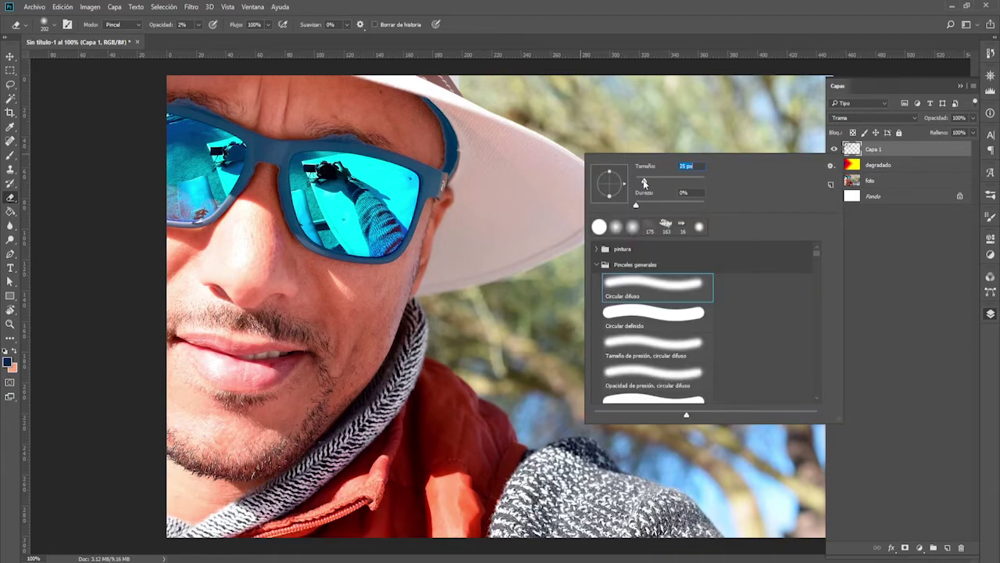
{"action": "left_click", "coordinate": [447, 120]}
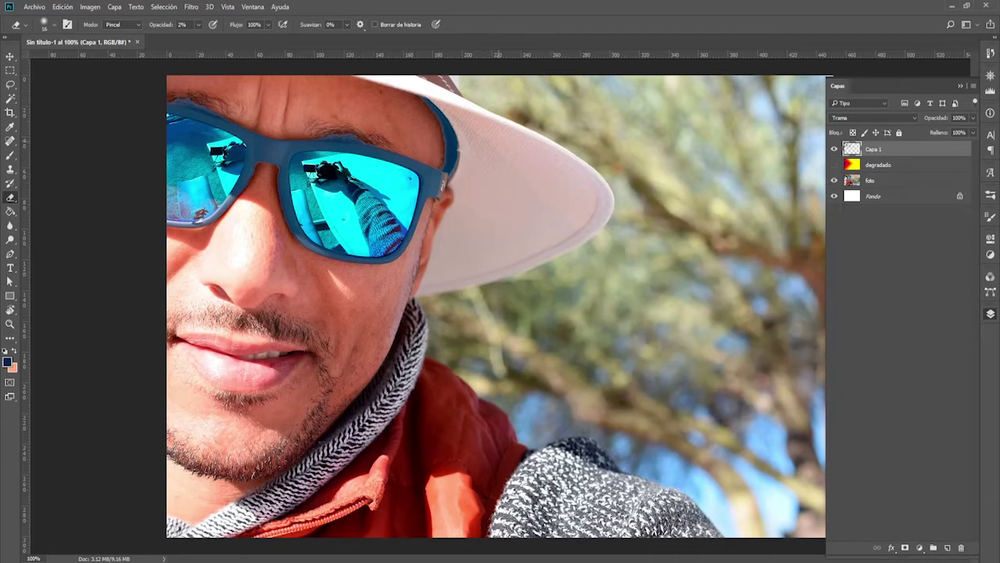
{"action": "right_click", "coordinate": [510, 131]}
{"action": "left_click_drag", "start_coordinate": [566, 158], "coordinate": [585, 159]}
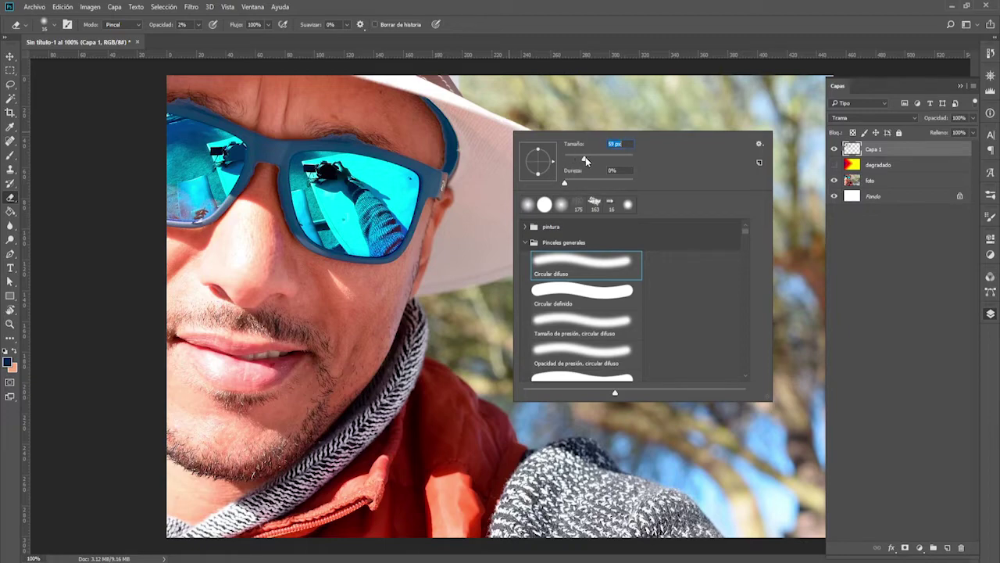
{"action": "left_click", "coordinate": [416, 107]}
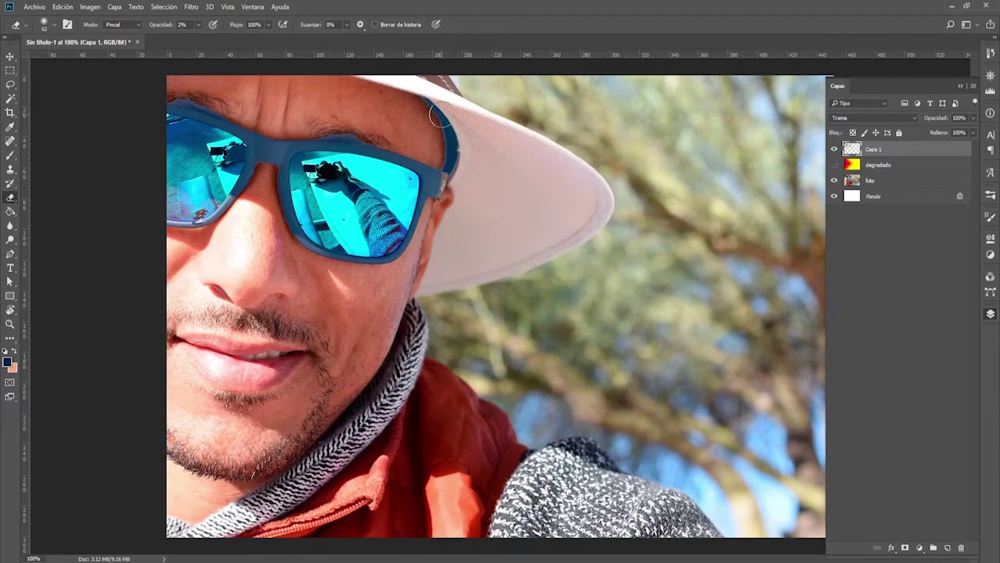
Reset colours to black and white, give the eraser 100% opacity and hardness, and select the foto layer
{"action": "left_click", "coordinate": [6, 351]}
{"action": "left_click", "coordinate": [198, 25]}
{"action": "mouse_move", "coordinate": [199, 41]}
{"action": "left_mouse_down"}
{"action": "mouse_move", "coordinate": [437, 126]}
{"action": "mouse_move", "coordinate": [454, 160]}
{"action": "left_mouse_up"}
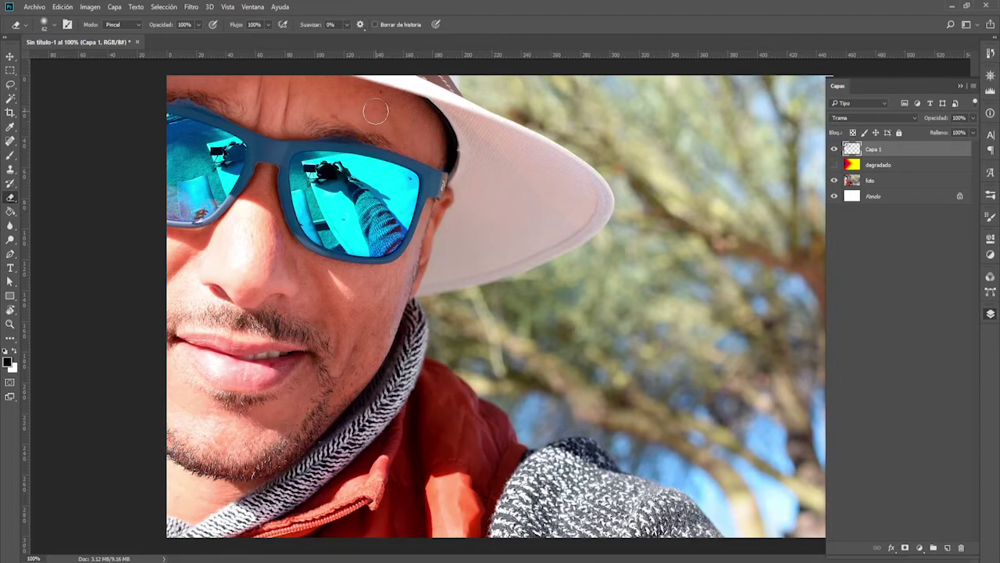
{"action": "right_click", "coordinate": [373, 121]}
{"action": "left_click_drag", "start_coordinate": [430, 161], "coordinate": [502, 161]}
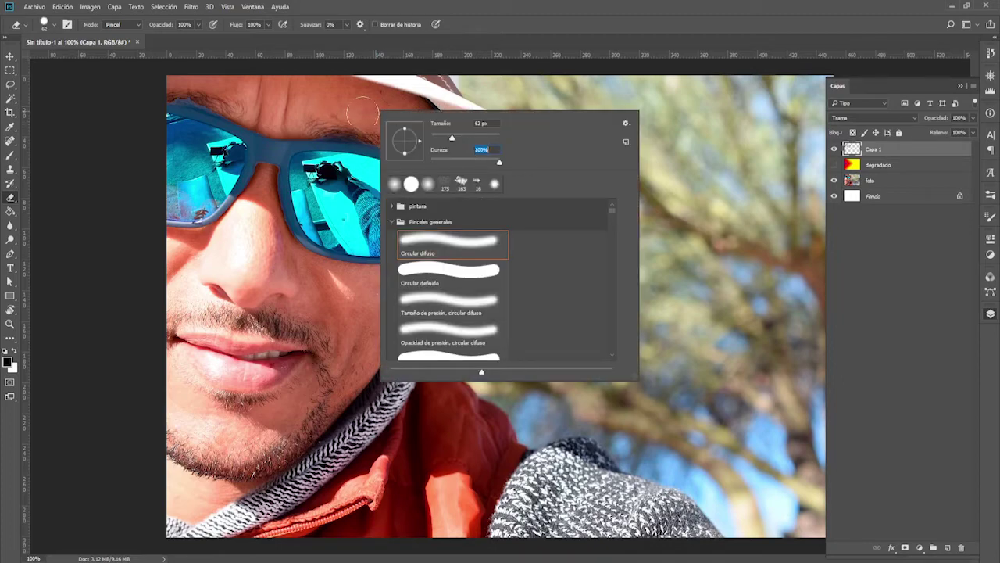
{"action": "left_click", "coordinate": [376, 123]}
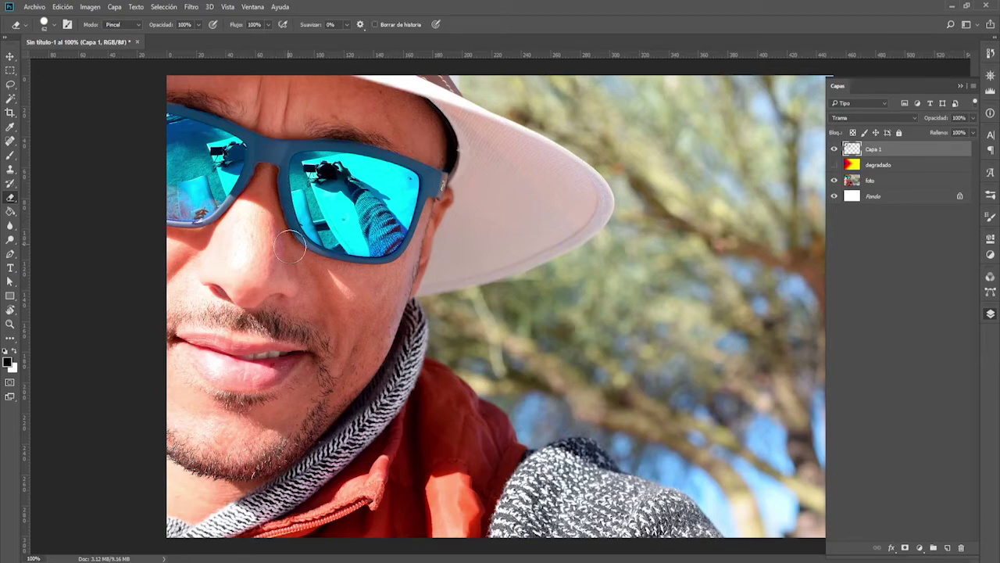
{"action": "left_click", "coordinate": [13, 56]}
{"action": "left_click", "coordinate": [309, 312]}
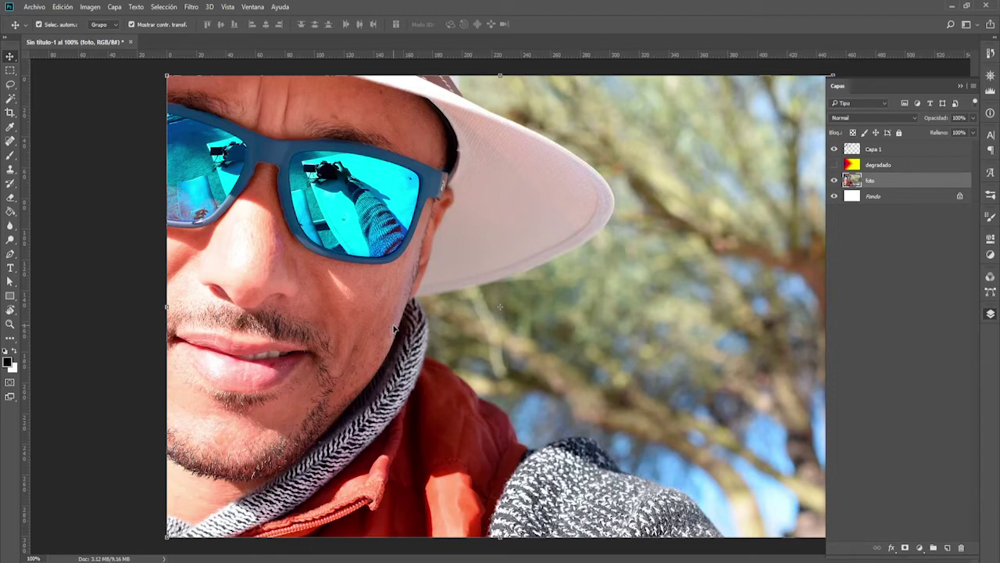
Collapse and reopen the Layers panel, then make the degradado layer visible
{"action": "left_click", "coordinate": [960, 86]}
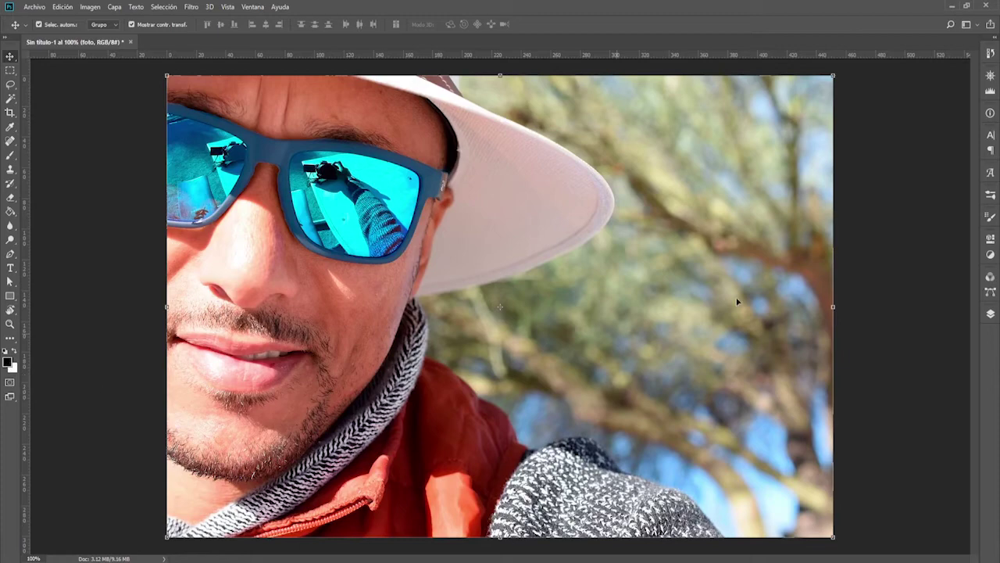
{"action": "left_click", "coordinate": [991, 314]}
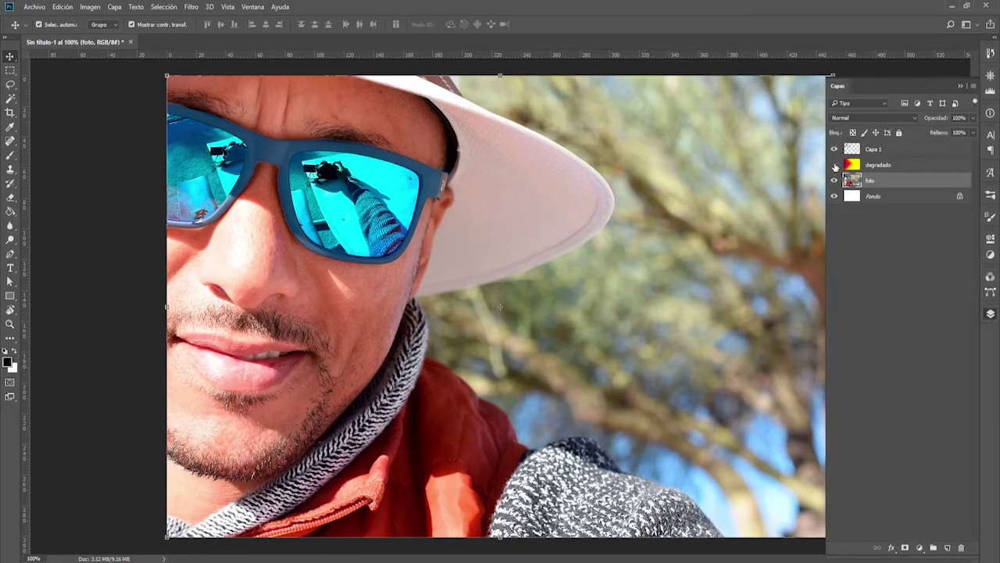
{"action": "left_click", "coordinate": [835, 165]}
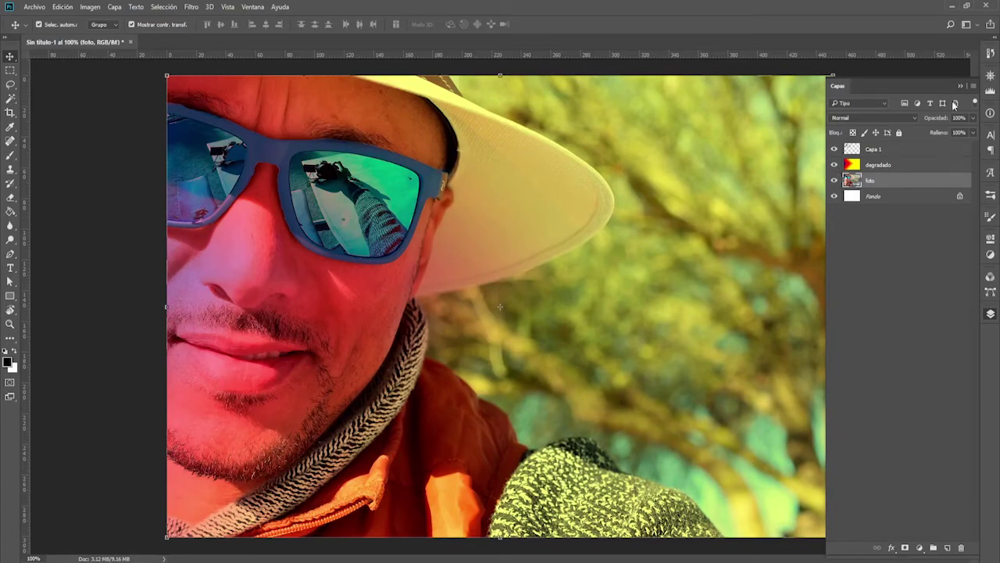